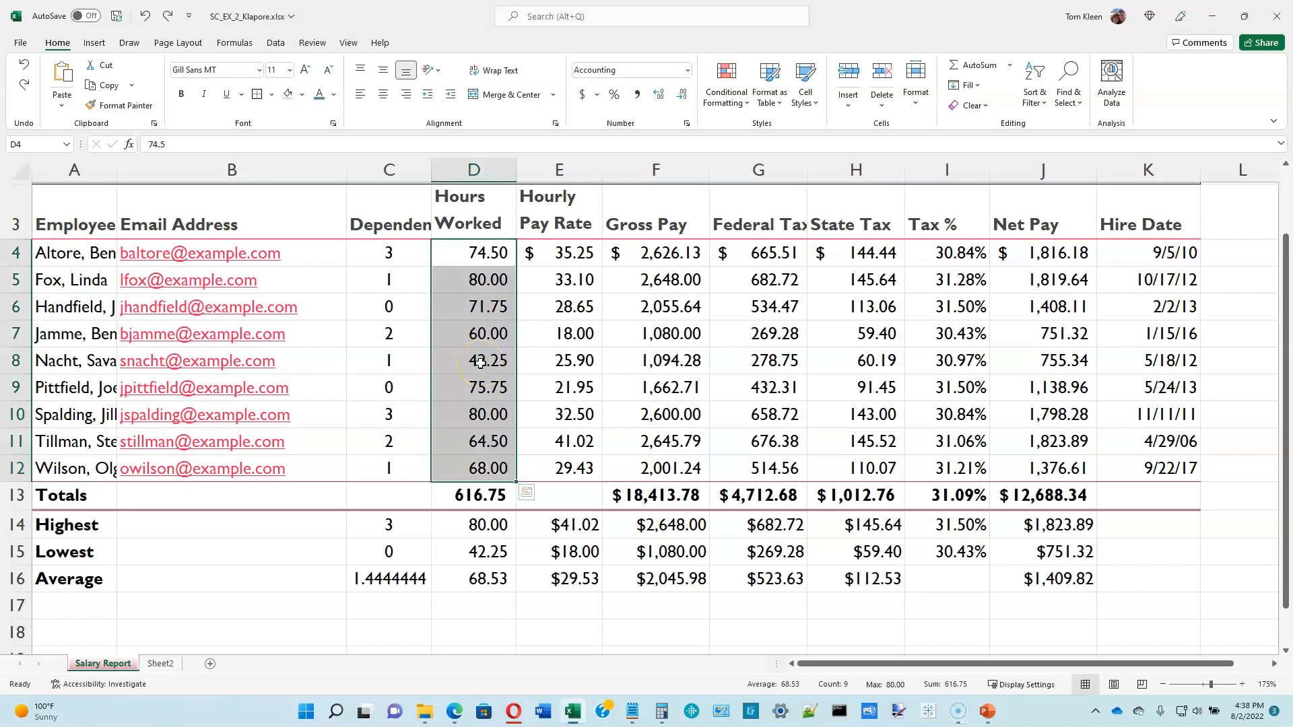
Set up a Greater Than highlighting rule on the Hours Worked values in D4:D12 with a threshold of 70
{"action": "left_click", "coordinate": [491, 260]}
{"action": "left_click_drag", "start_coordinate": [492, 261], "coordinate": [488, 464]}
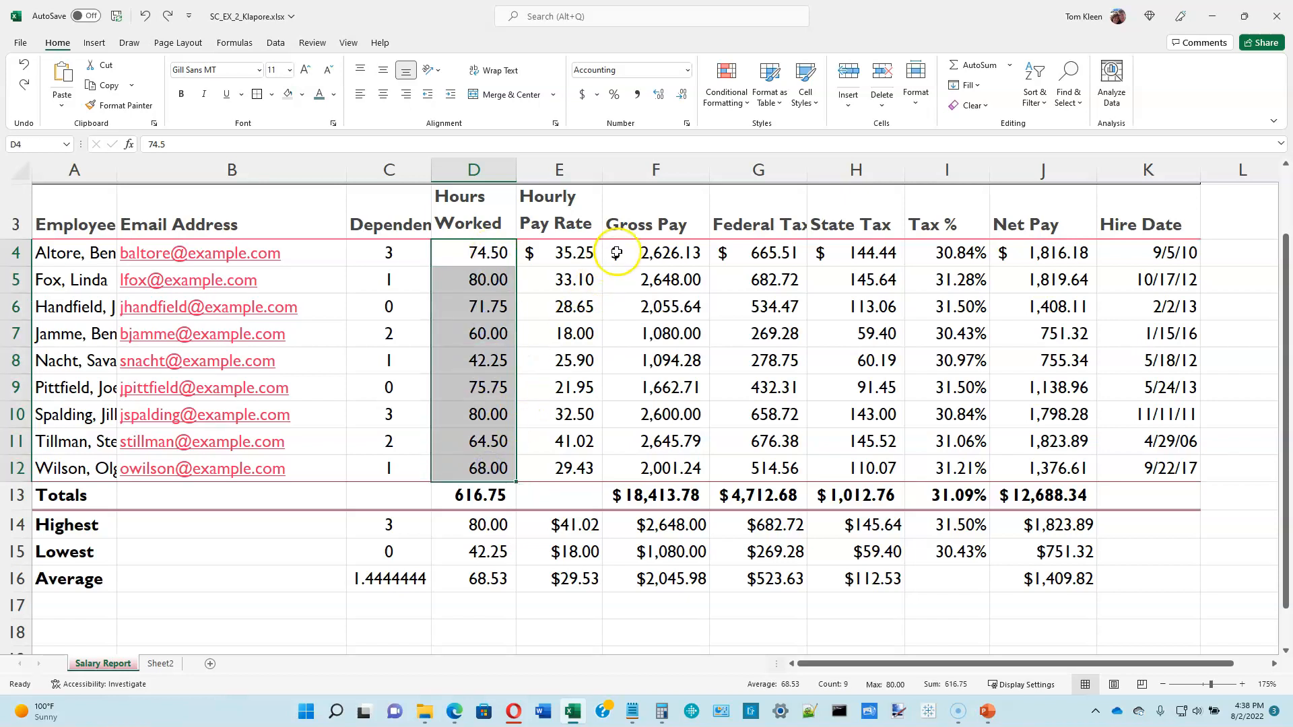
{"action": "left_click", "coordinate": [746, 108]}
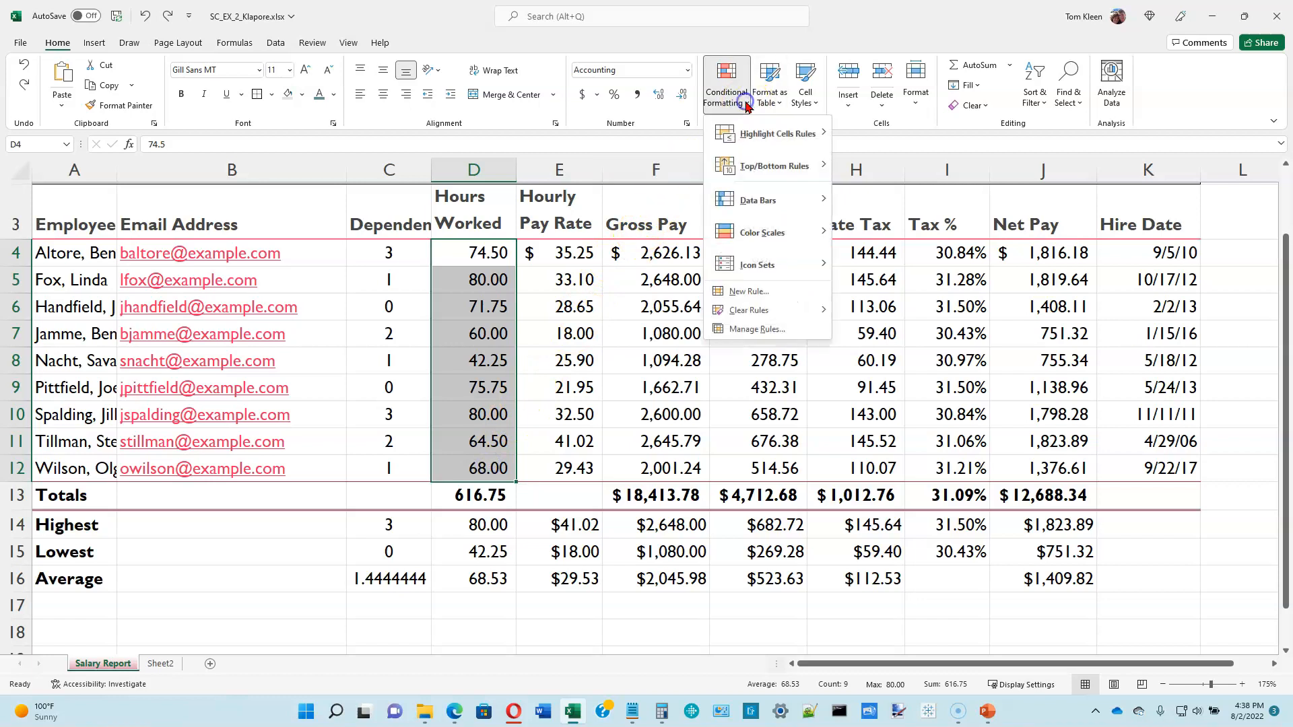
{"action": "mouse_move", "coordinate": [753, 134]}
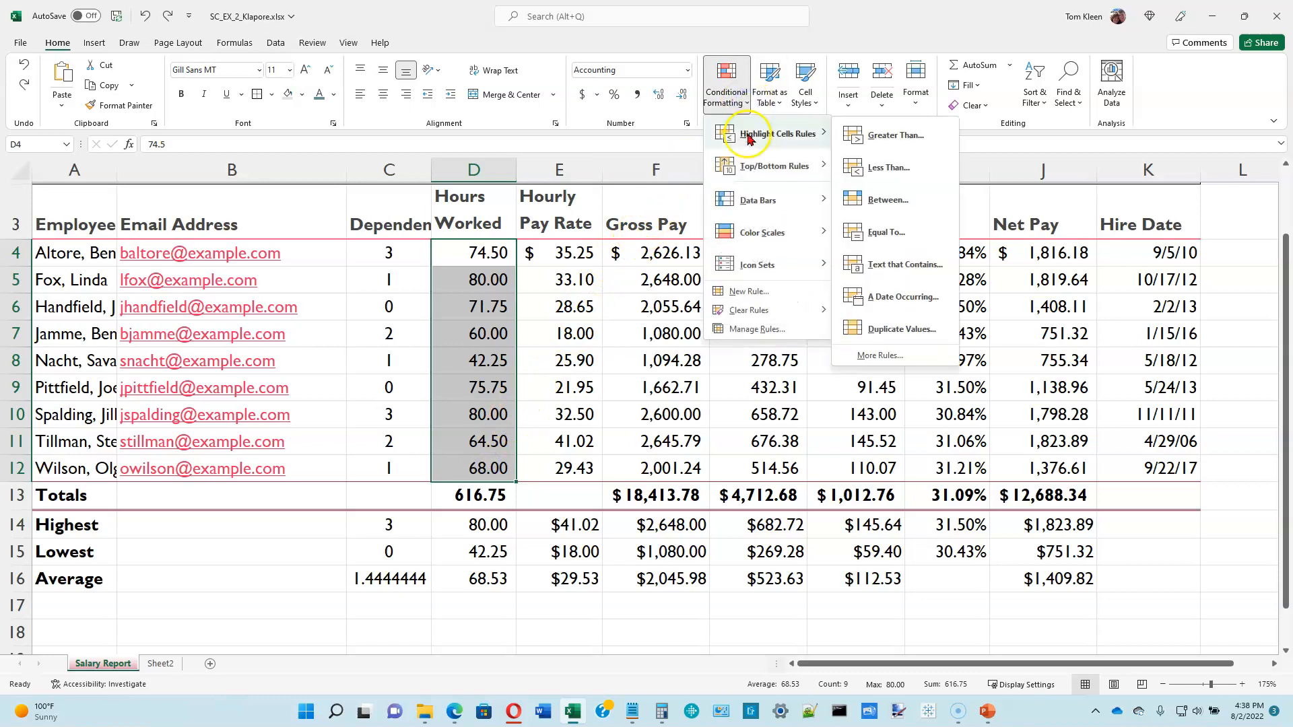
{"action": "left_click", "coordinate": [852, 136]}
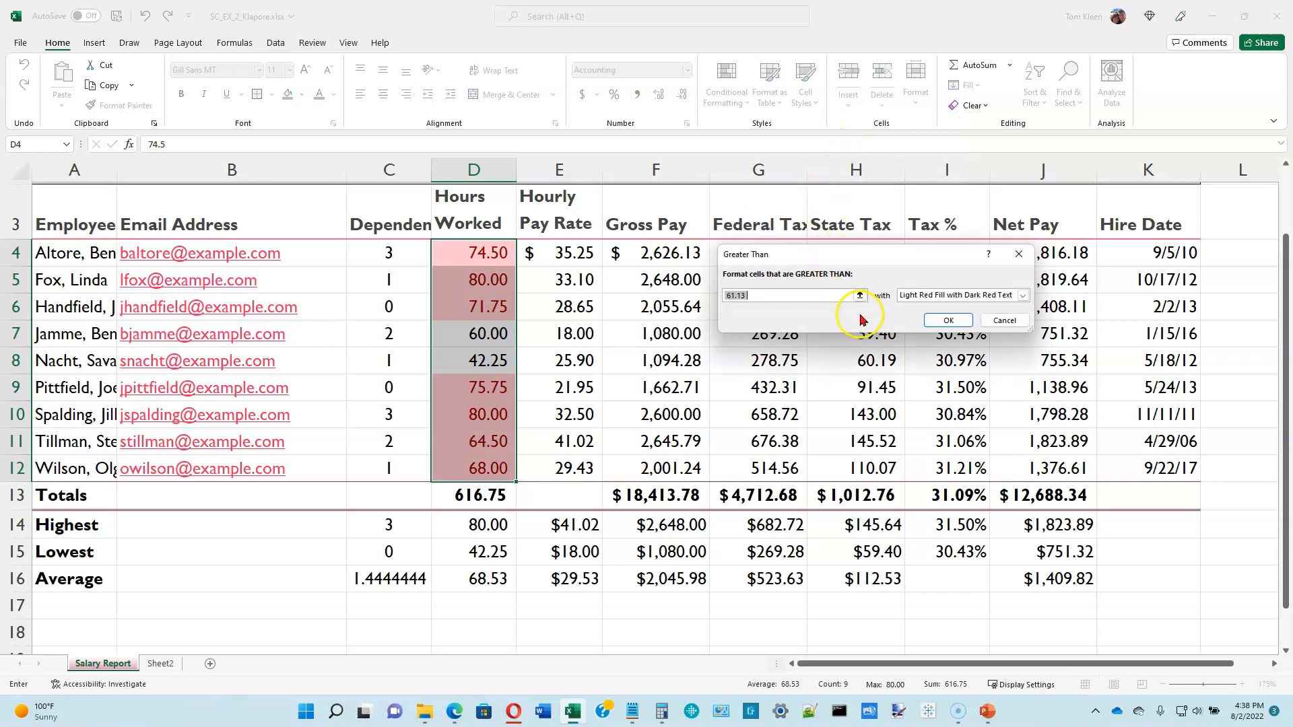
{"action": "left_click", "coordinate": [803, 297]}
{"action": "type", "text": "70"}
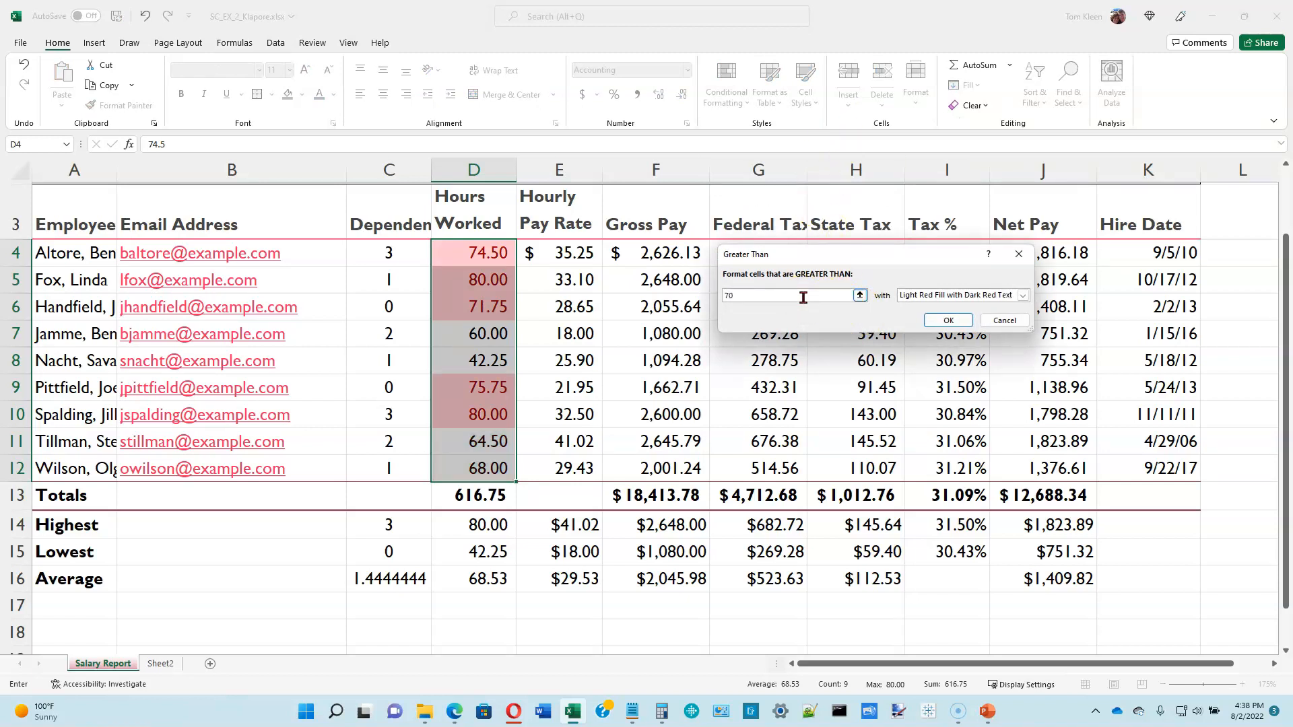
Give the Greater Than rule a custom format with white font and purple fill, and apply it to D4:D12
{"action": "left_click", "coordinate": [1023, 295]}
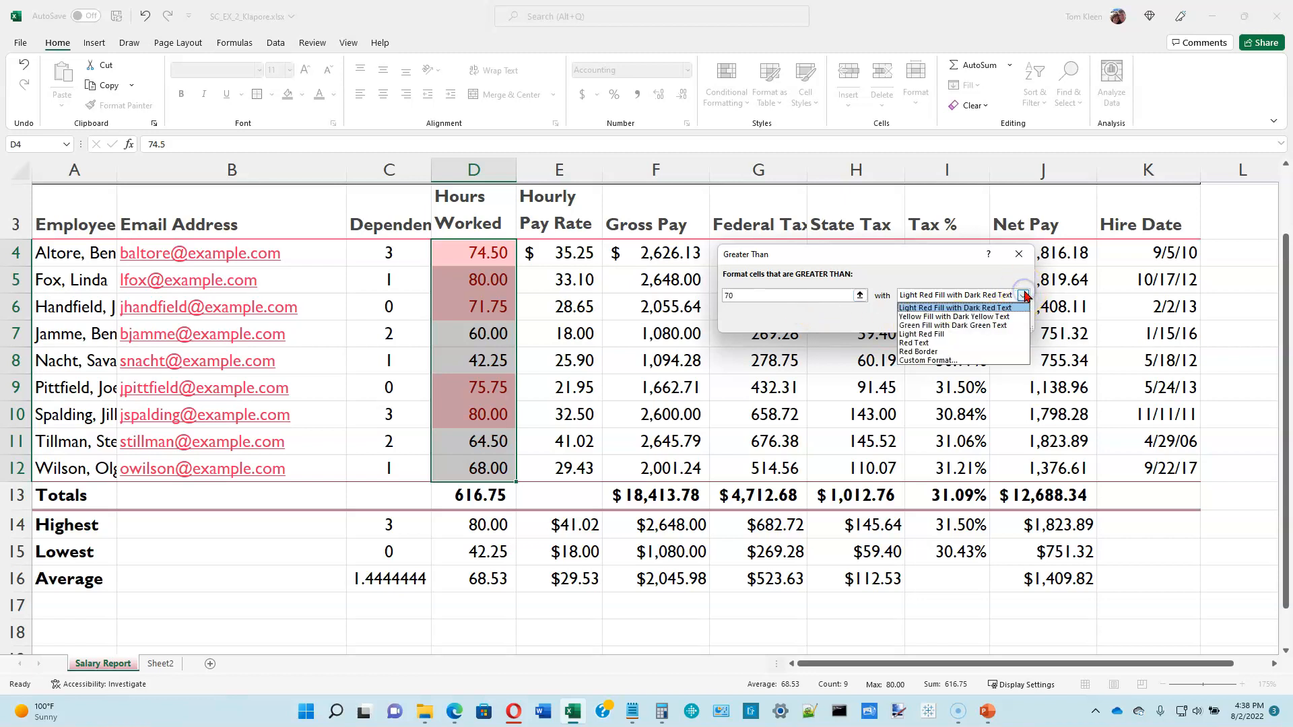
{"action": "left_click", "coordinate": [929, 360]}
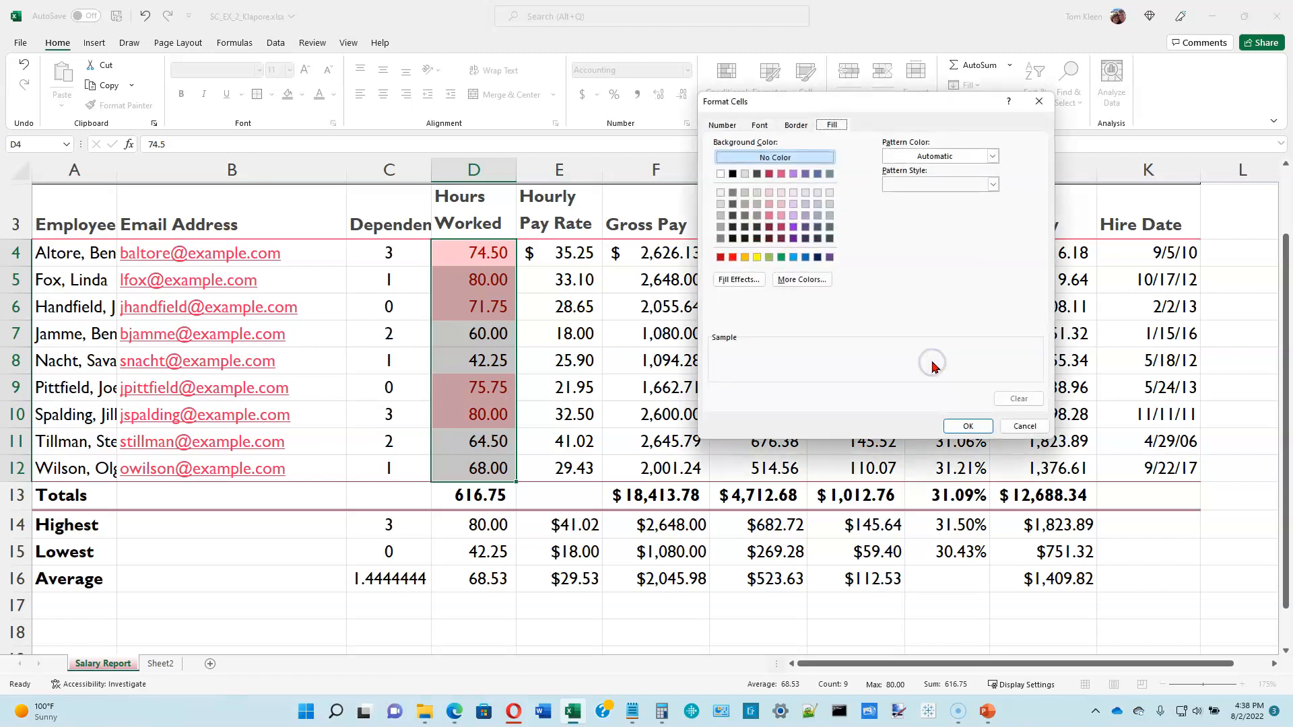
{"action": "left_click", "coordinate": [765, 127]}
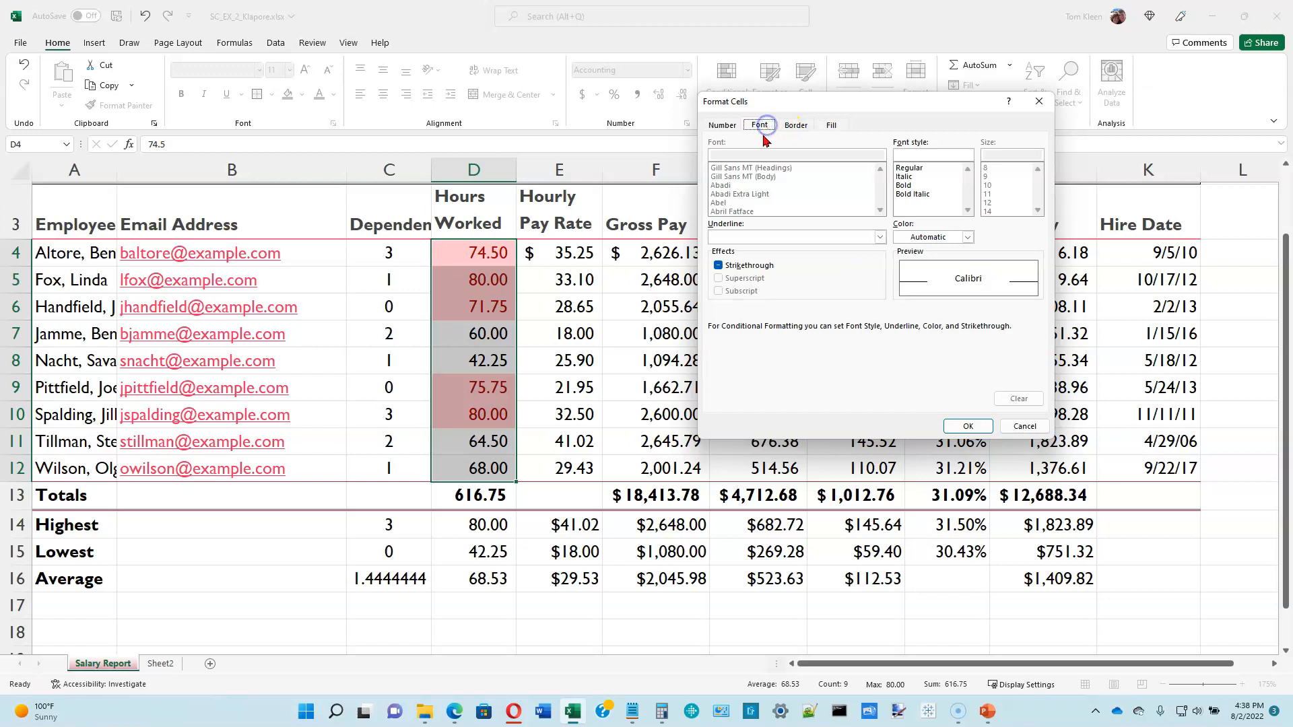
{"action": "left_click", "coordinate": [967, 237]}
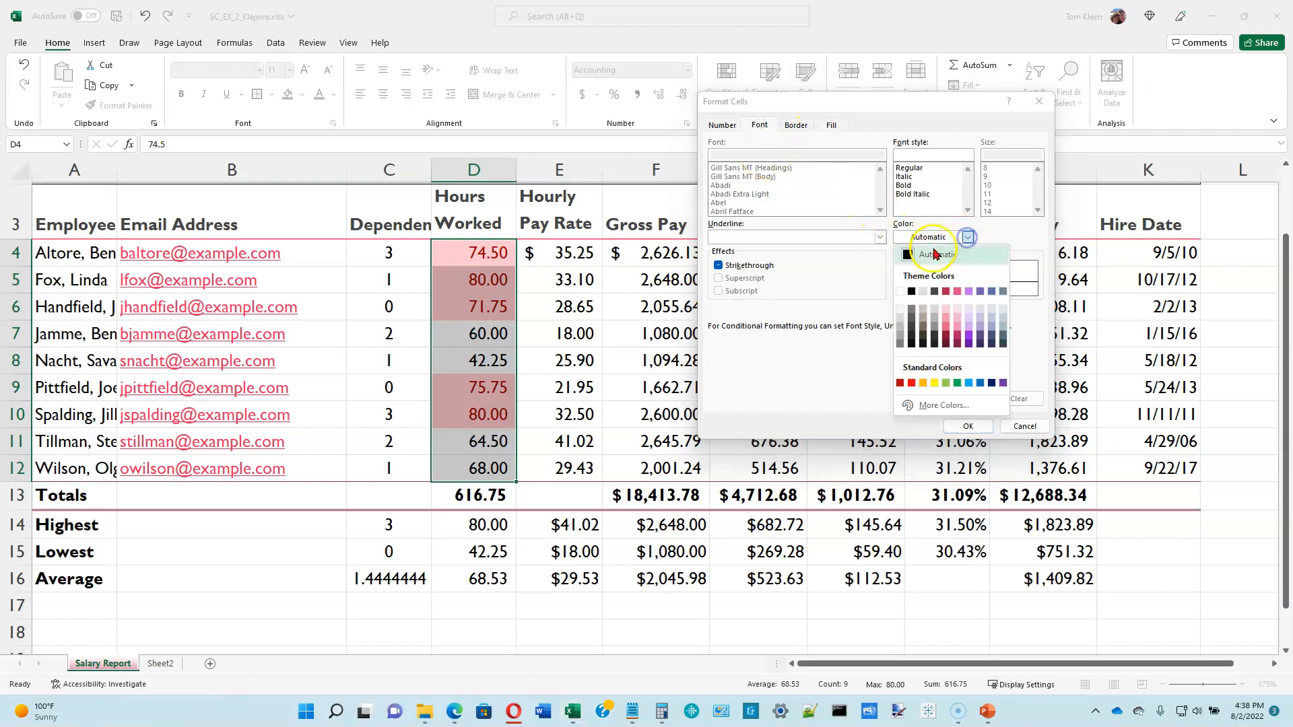
{"action": "left_click", "coordinate": [900, 291]}
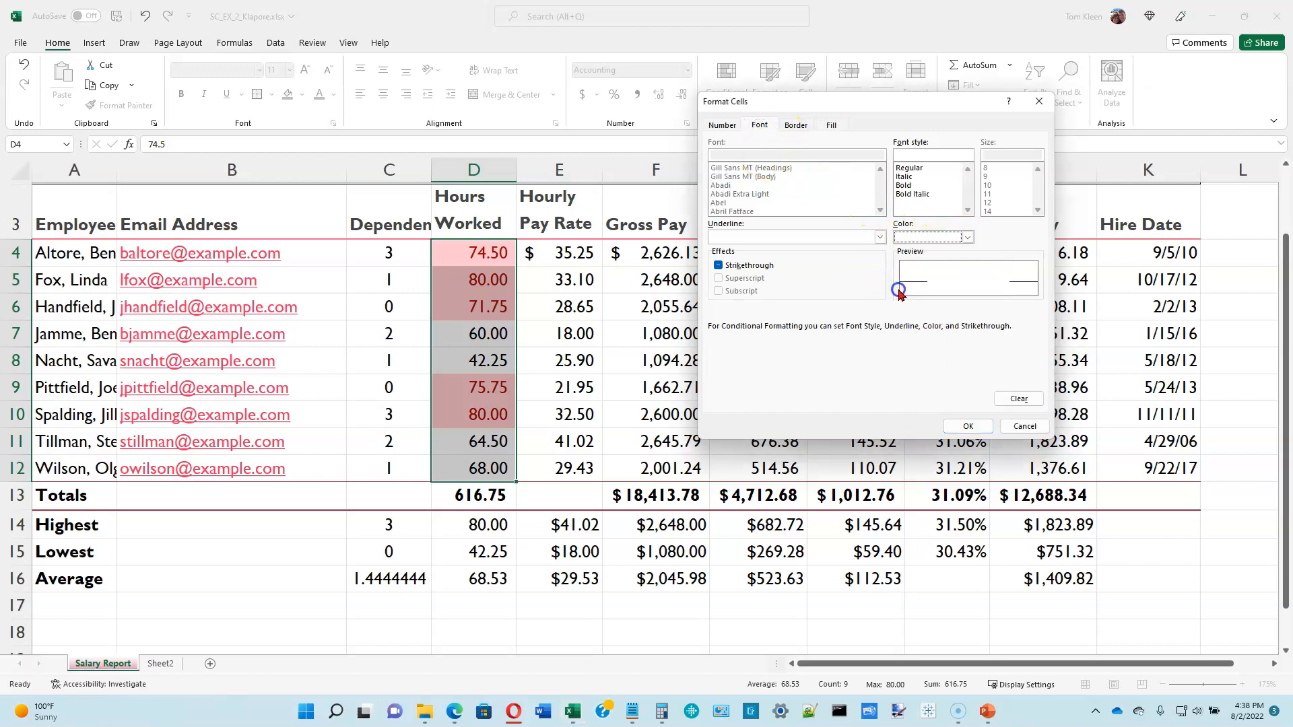
{"action": "left_click", "coordinate": [799, 126]}
{"action": "left_click", "coordinate": [829, 128]}
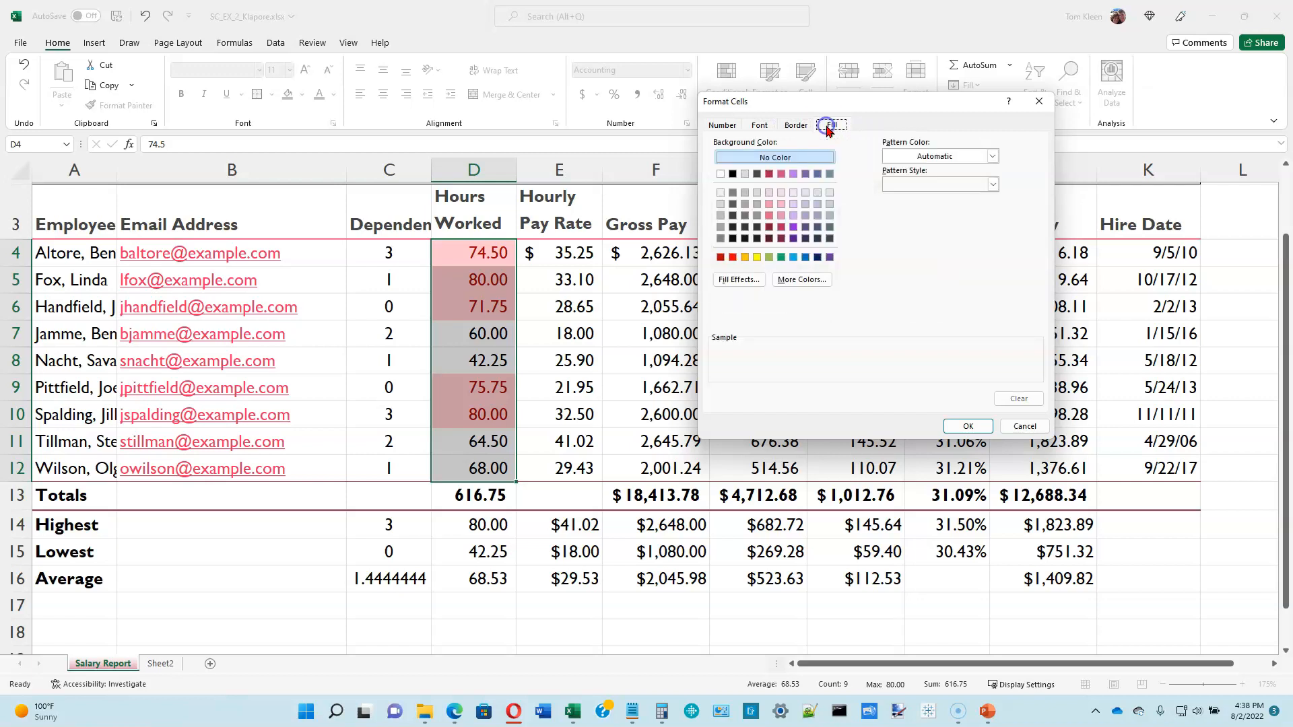
{"action": "left_click", "coordinate": [806, 174]}
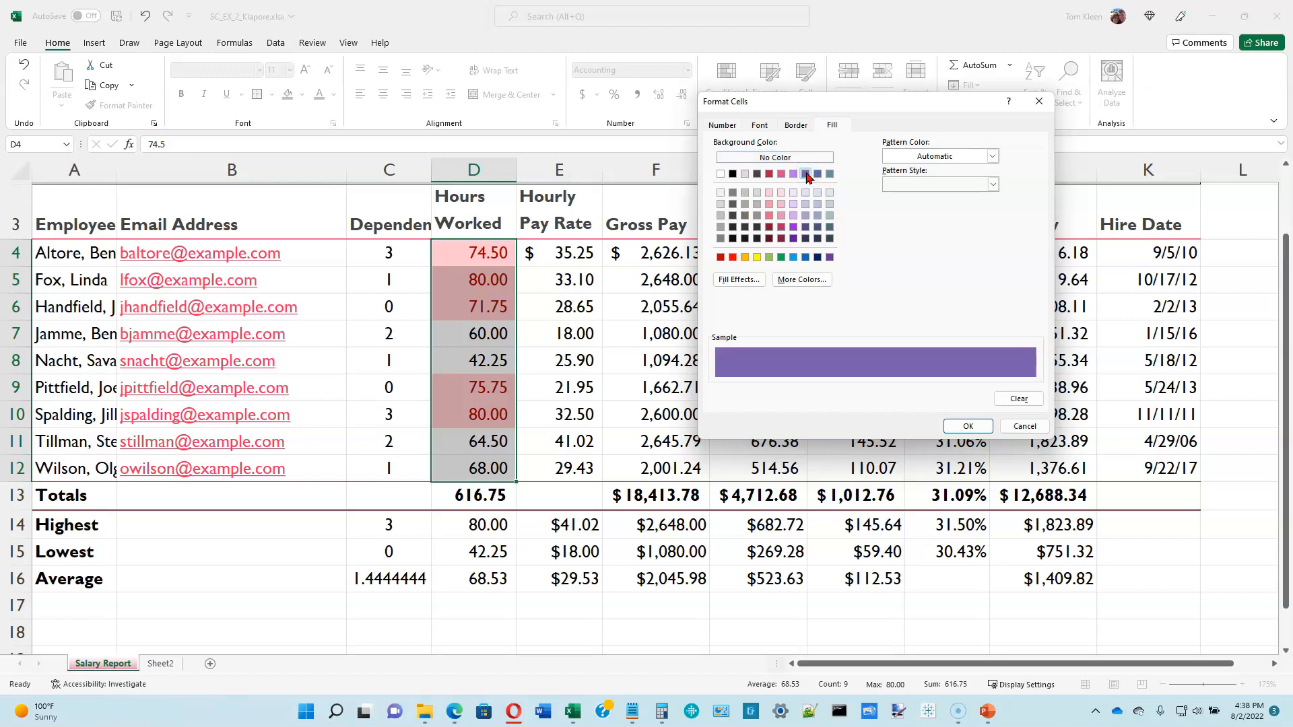
{"action": "left_click", "coordinate": [967, 427]}
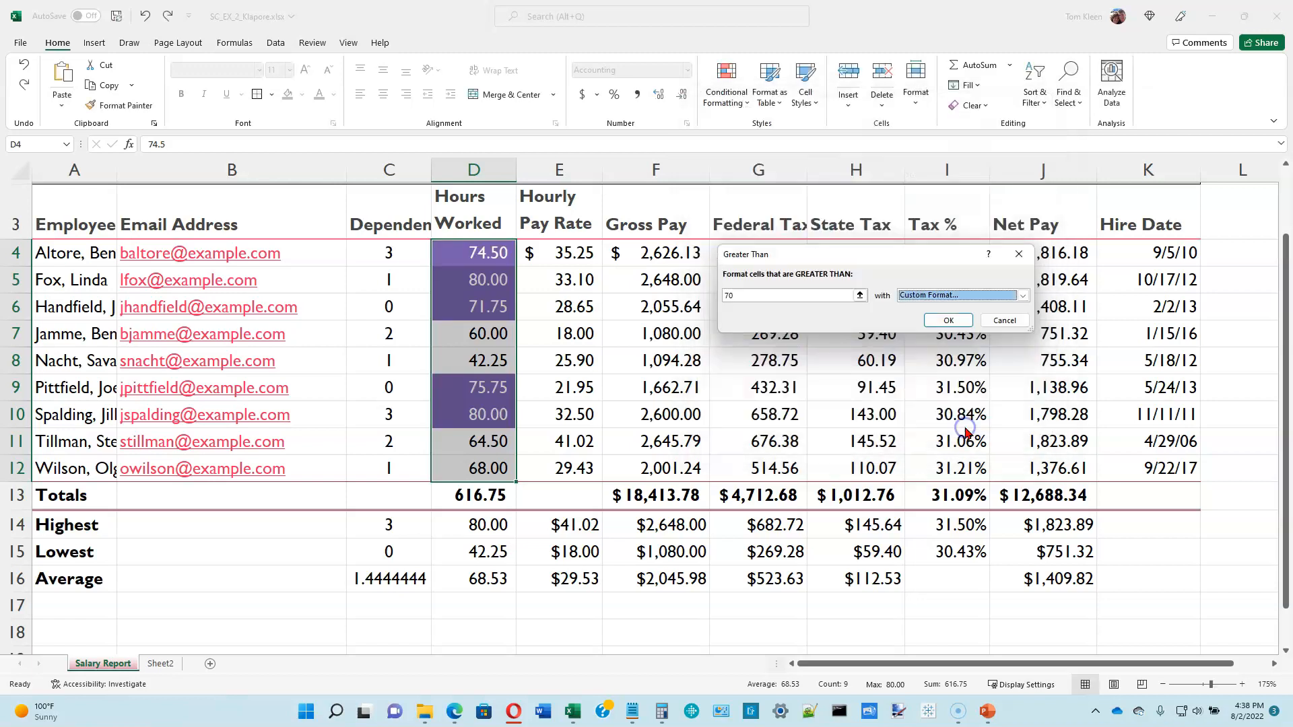
{"action": "left_click", "coordinate": [950, 321]}
Undo the Greater Than conditional formatting on the Hours Worked values in D4:D12
{"action": "left_click", "coordinate": [536, 254]}
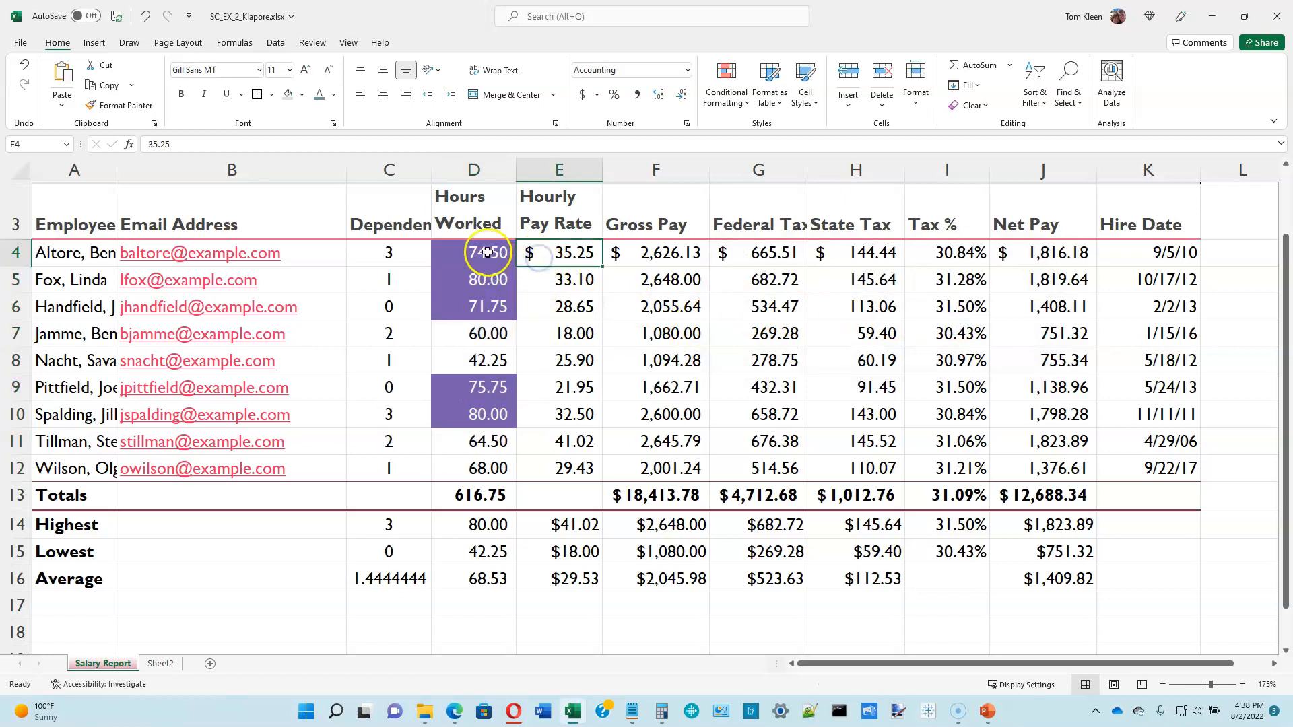
{"action": "left_click_drag", "start_coordinate": [487, 254], "coordinate": [490, 466]}
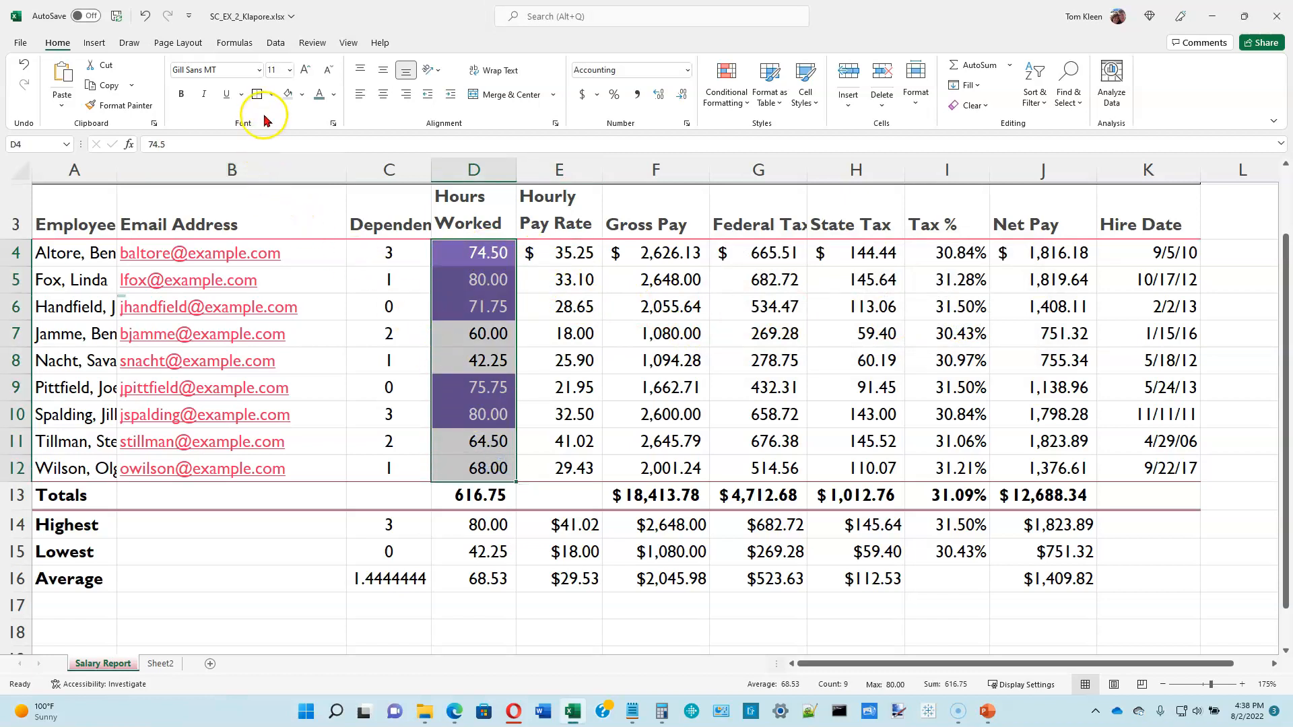
{"action": "left_click", "coordinate": [146, 18]}
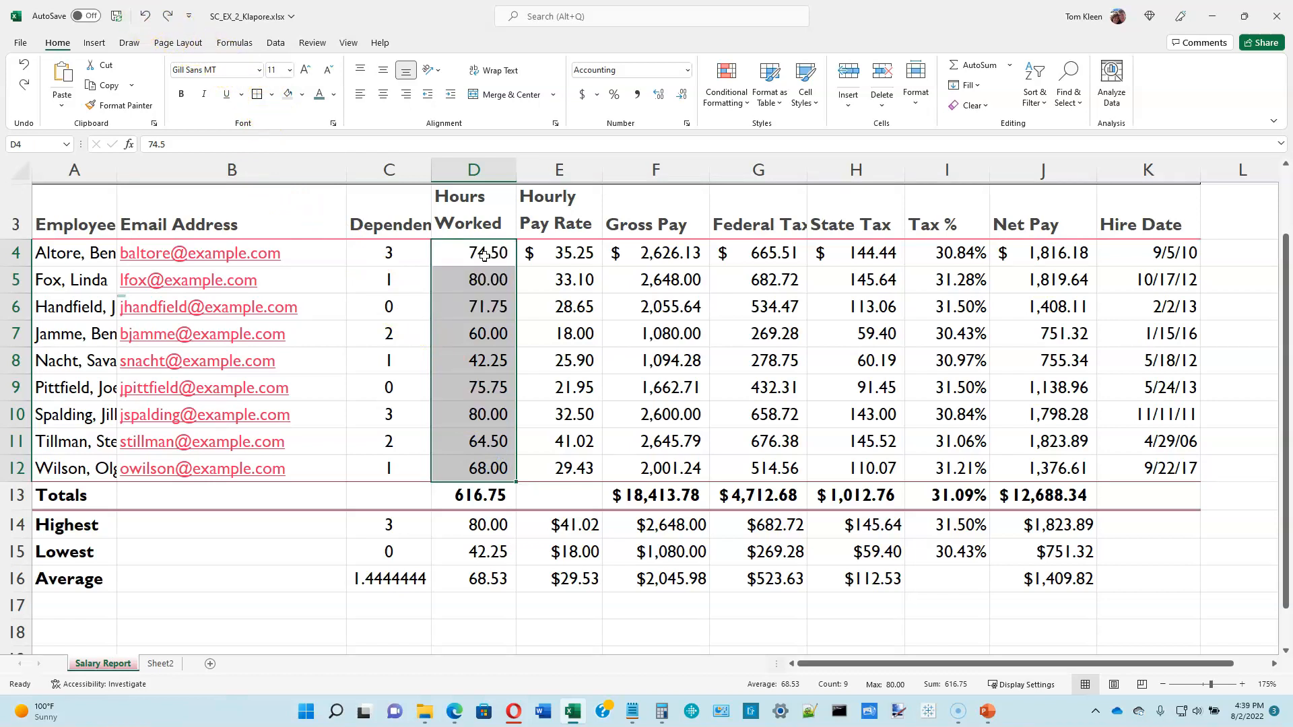
Create a new formatting rule for D4:D12 that formats only cells containing a cell value greater than 70
{"action": "left_click", "coordinate": [745, 105]}
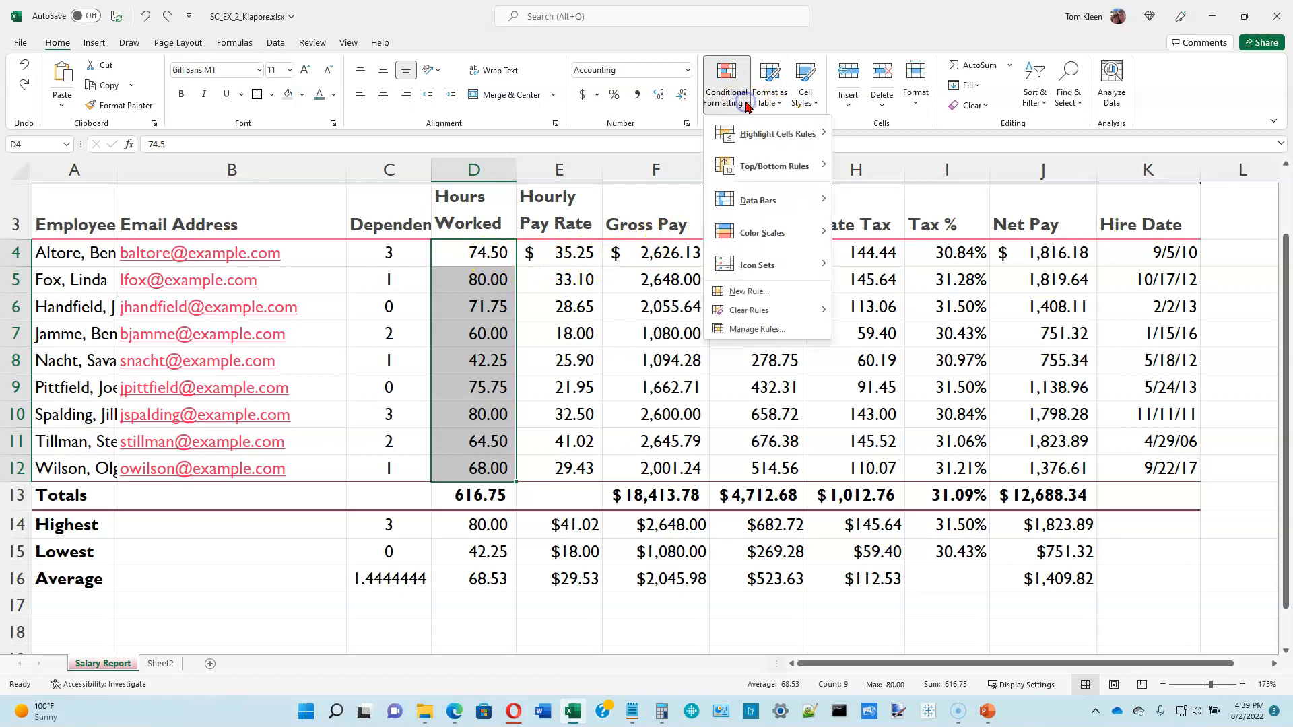
{"action": "left_click", "coordinate": [736, 292]}
{"action": "left_click", "coordinate": [714, 210]}
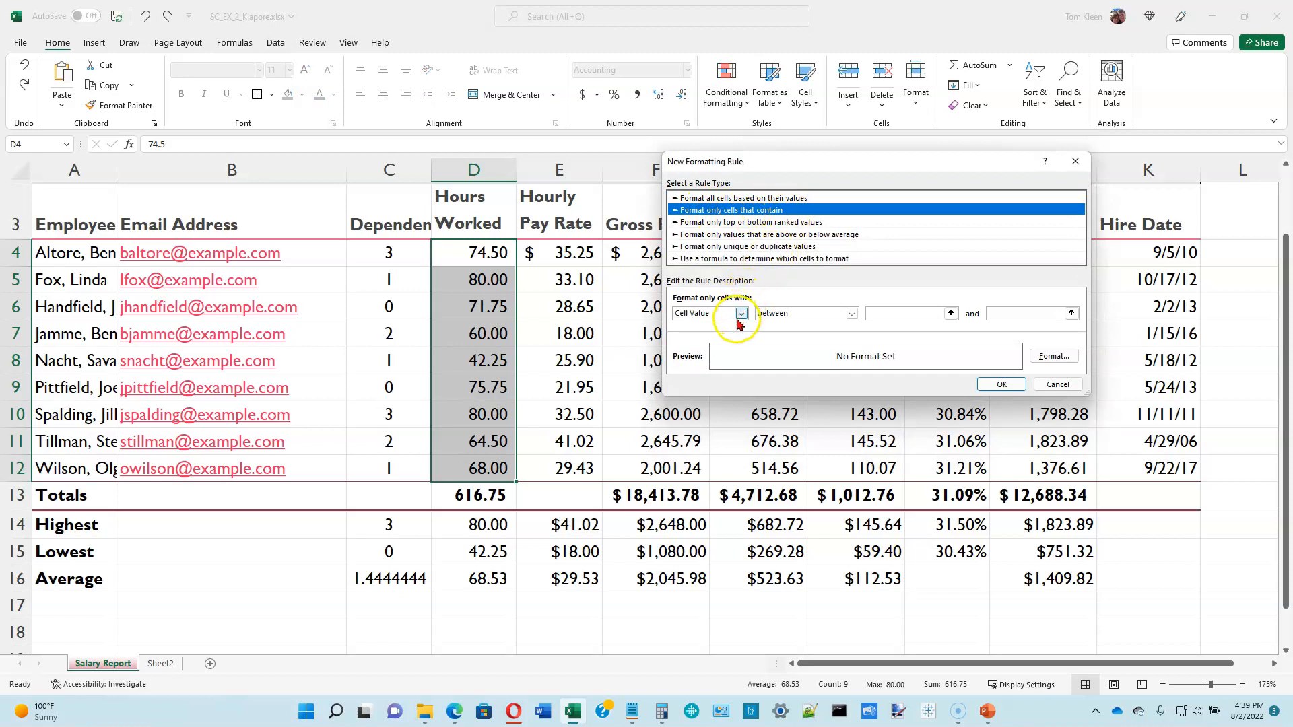
{"action": "left_click", "coordinate": [852, 315]}
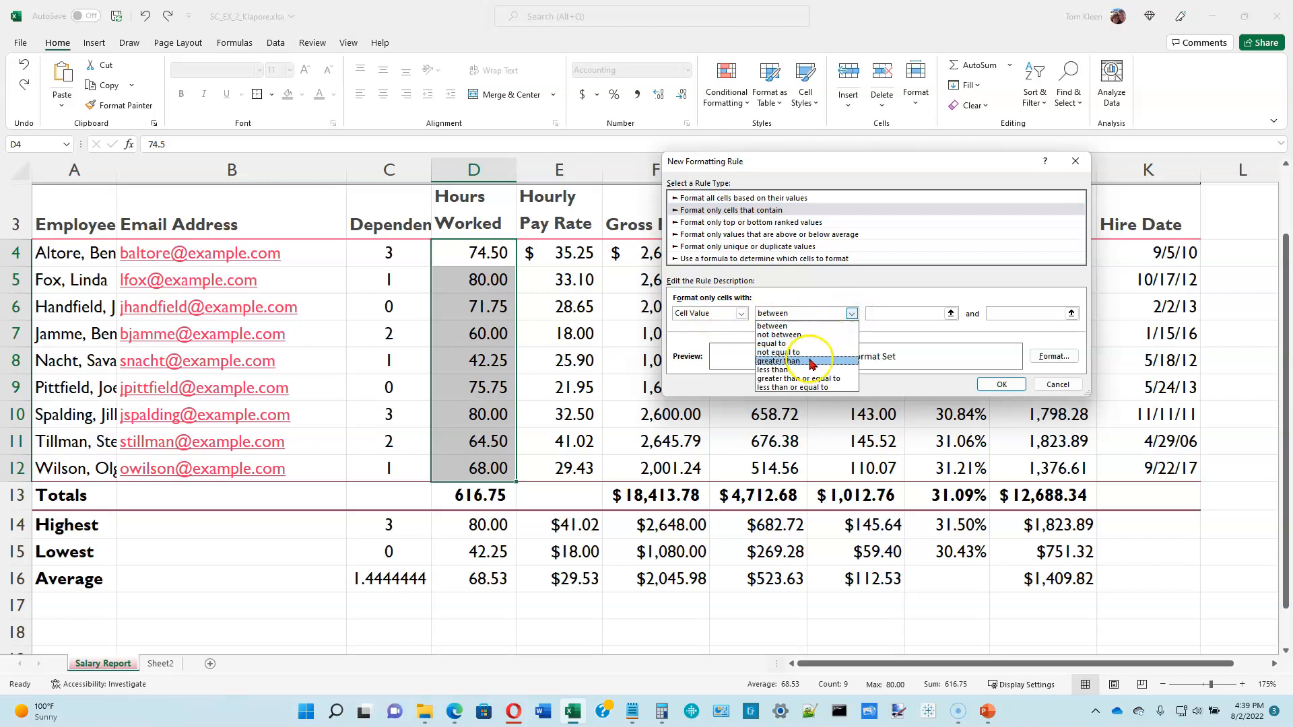
{"action": "left_click", "coordinate": [811, 361]}
{"action": "left_click", "coordinate": [884, 316]}
{"action": "type", "text": "70"}
Format the new rule's matching cells with white font and purple fill, and apply the rule to D4:D12
{"action": "left_click", "coordinate": [1055, 357]}
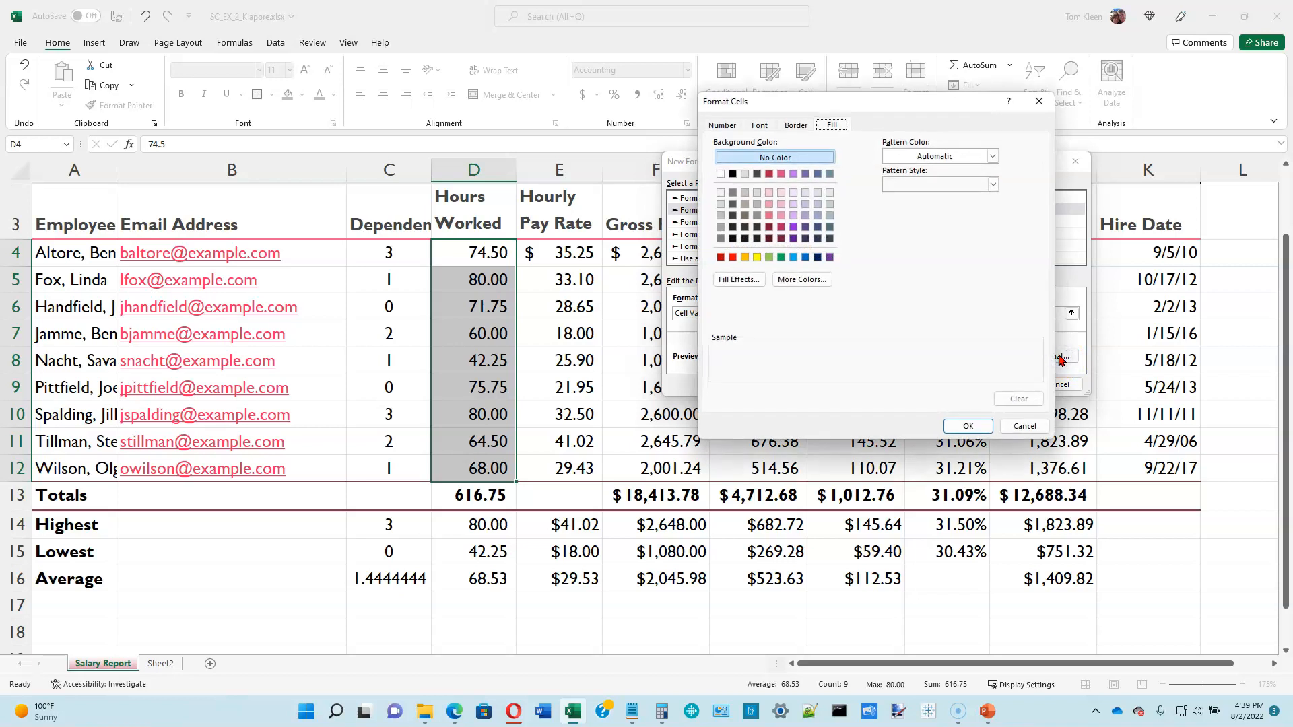
{"action": "left_click", "coordinate": [759, 126]}
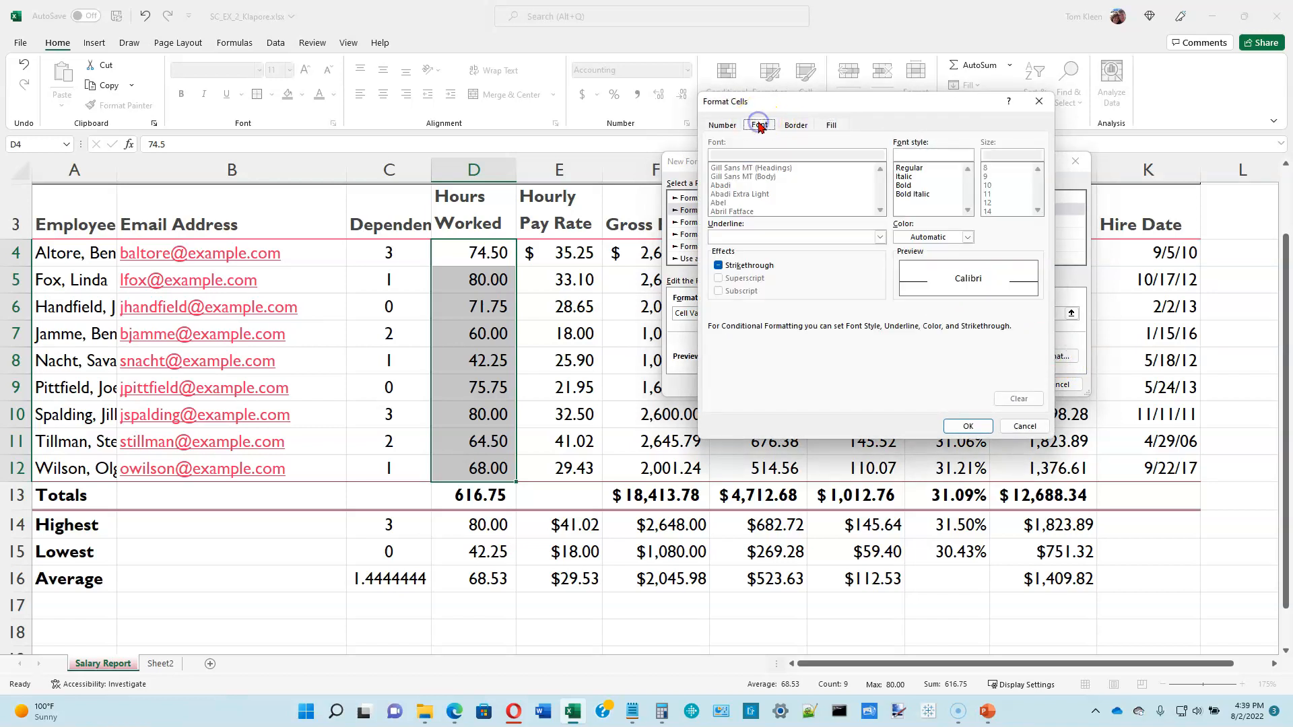
{"action": "left_click", "coordinate": [967, 239]}
{"action": "left_click", "coordinate": [901, 289]}
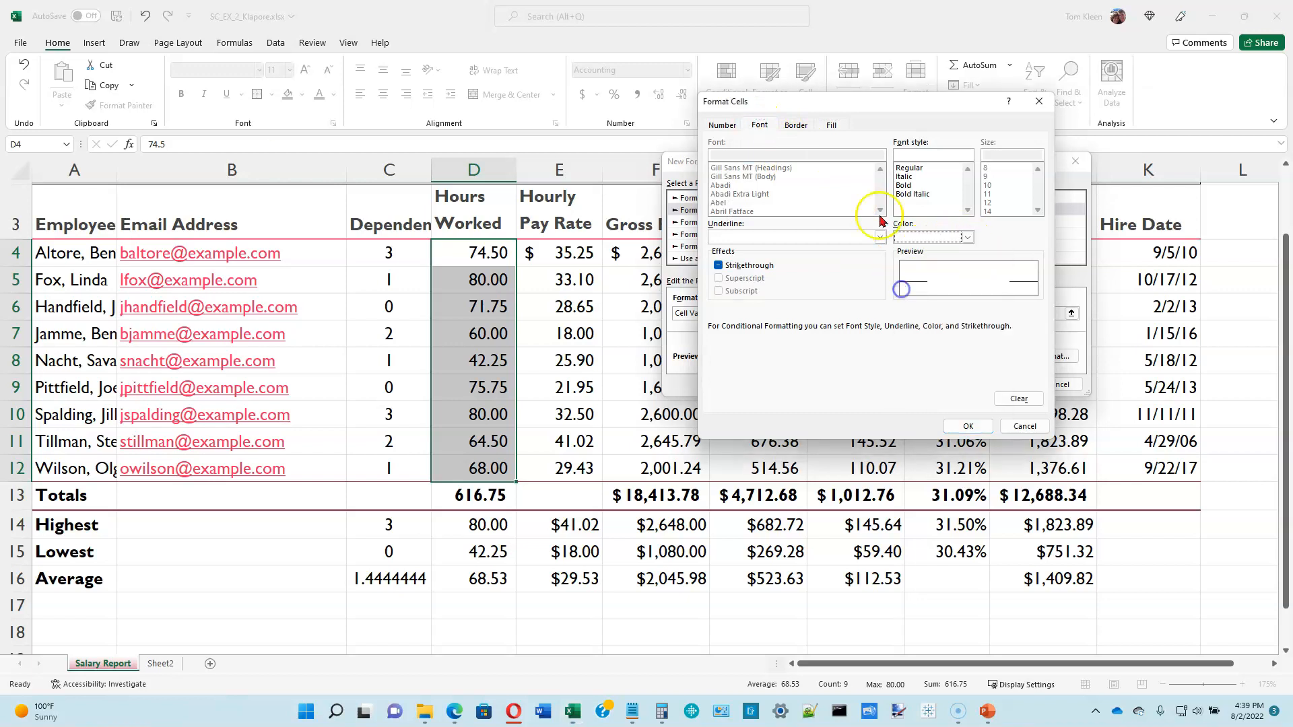
{"action": "left_click", "coordinate": [831, 125]}
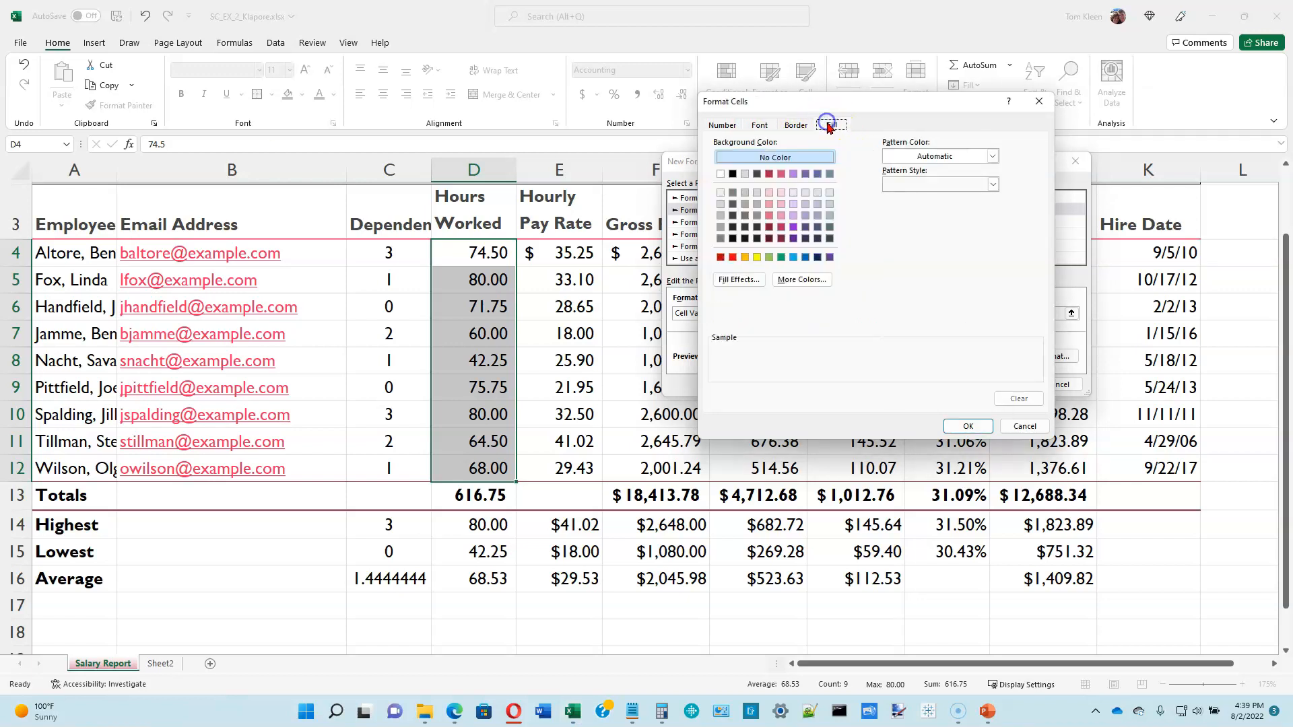
{"action": "left_click", "coordinate": [806, 174]}
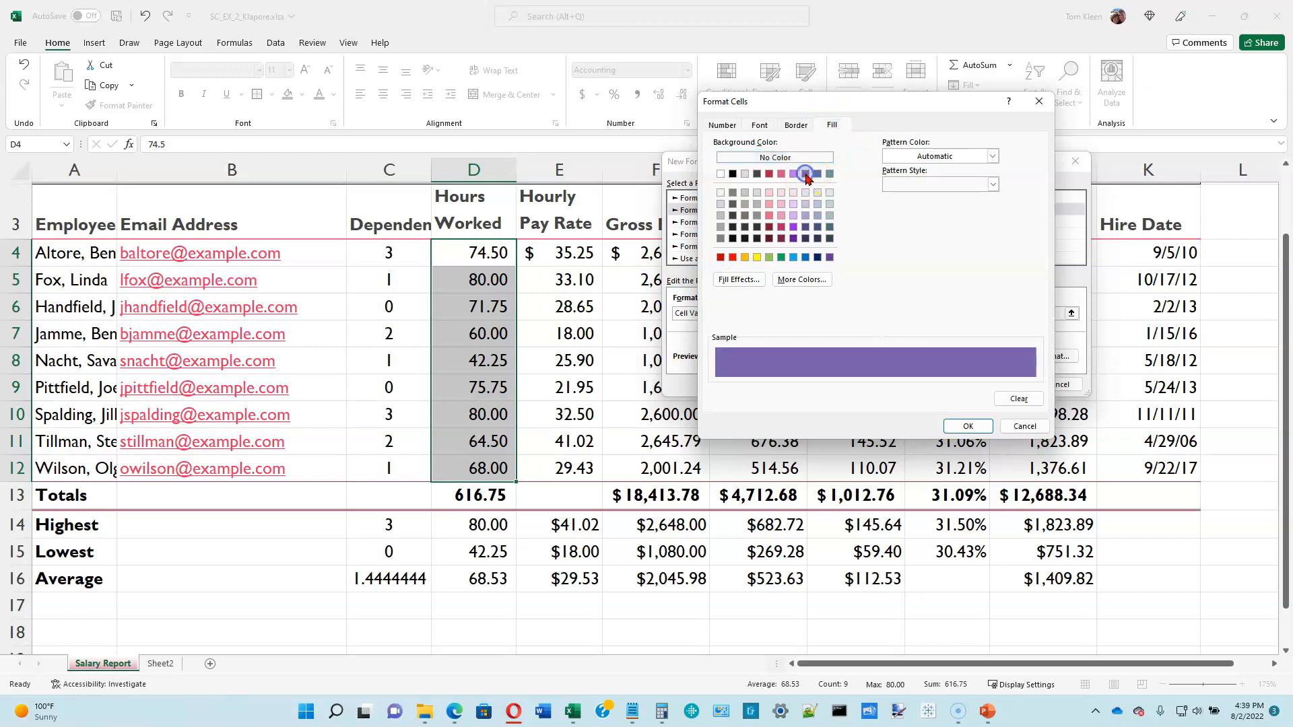
{"action": "left_click", "coordinate": [978, 428]}
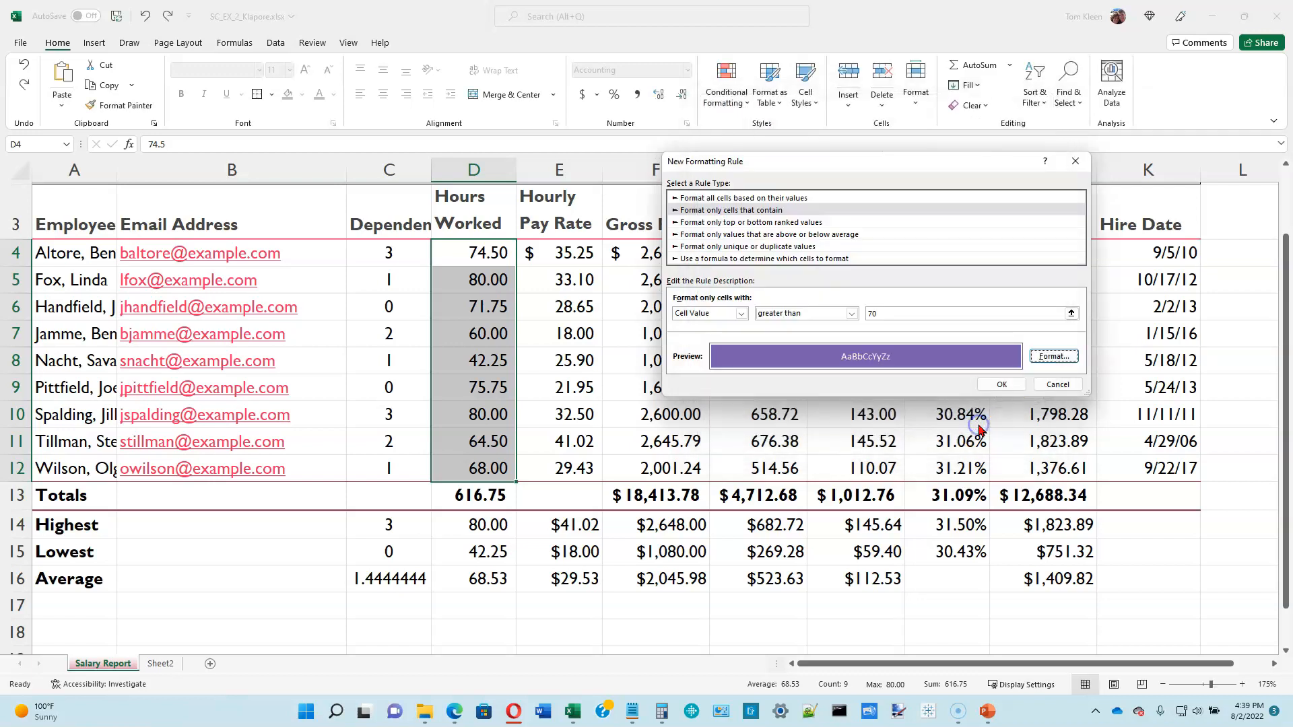
{"action": "left_click", "coordinate": [1011, 386]}
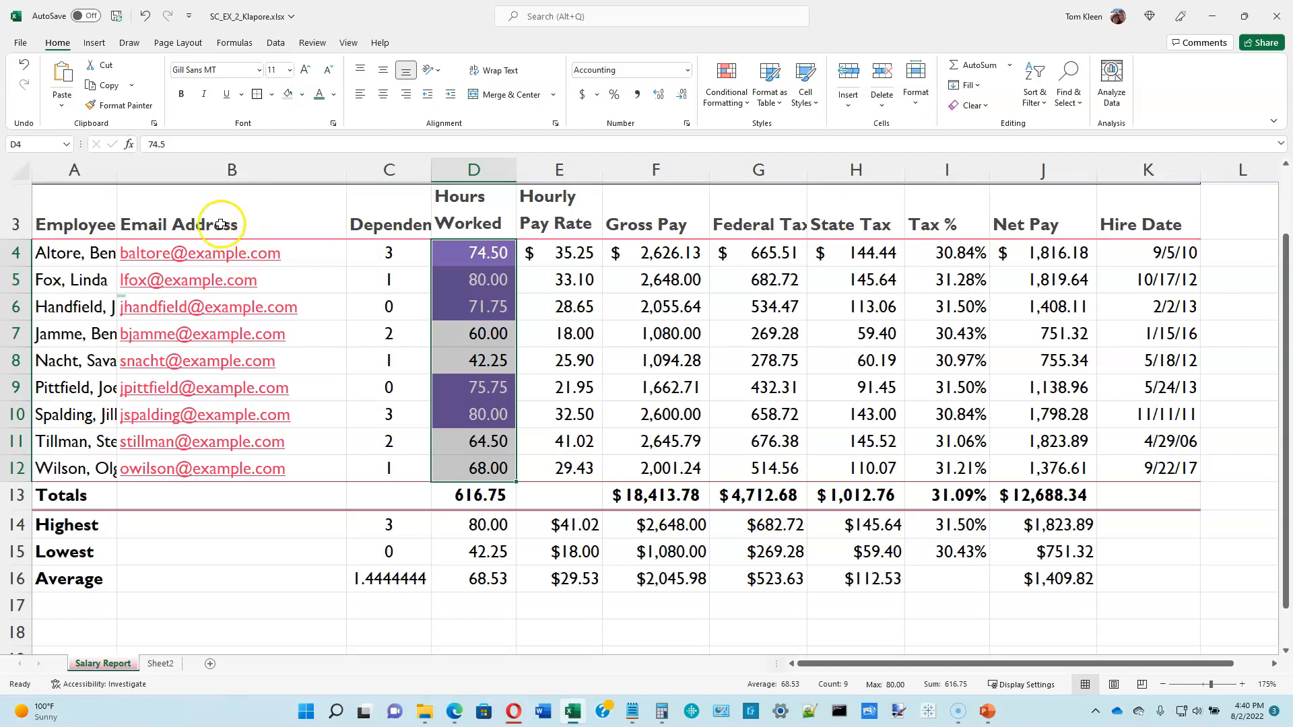
Autofit the widths of columns A through C to their contents
{"action": "left_click", "coordinate": [72, 170]}
{"action": "left_click_drag", "start_coordinate": [72, 170], "coordinate": [389, 170]}
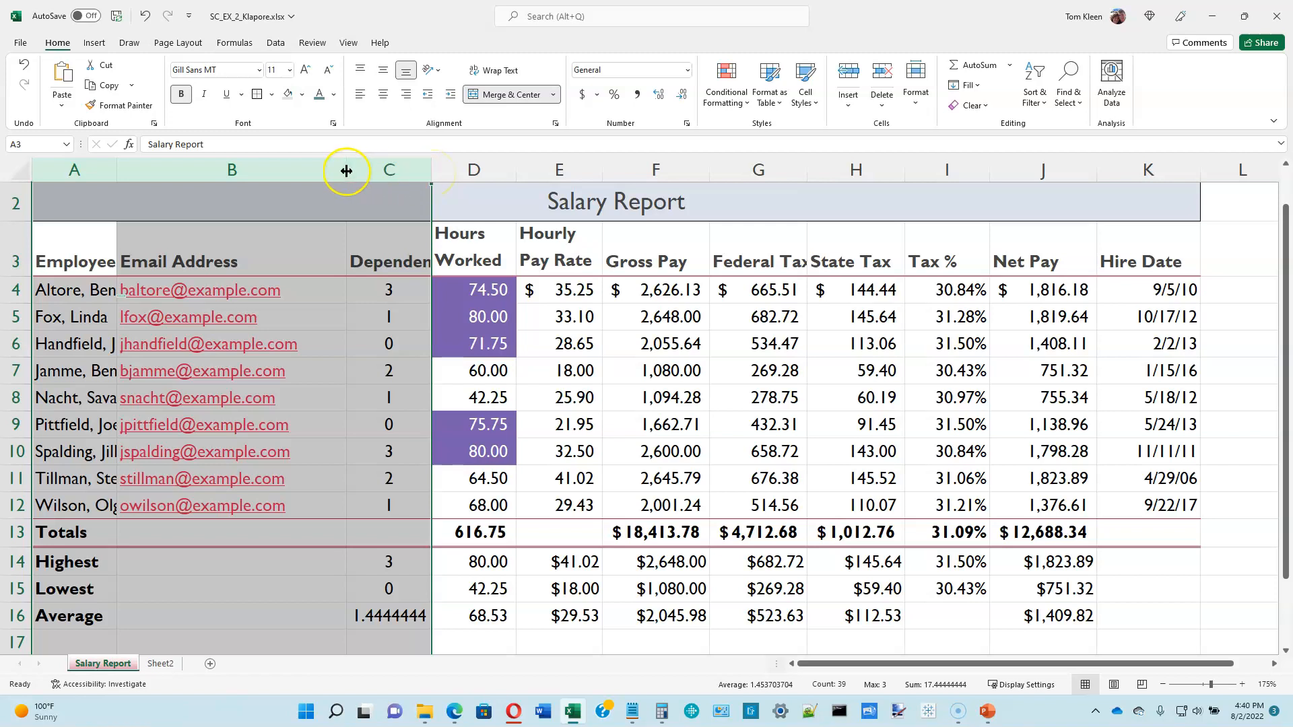
{"action": "double_click", "coordinate": [431, 174]}
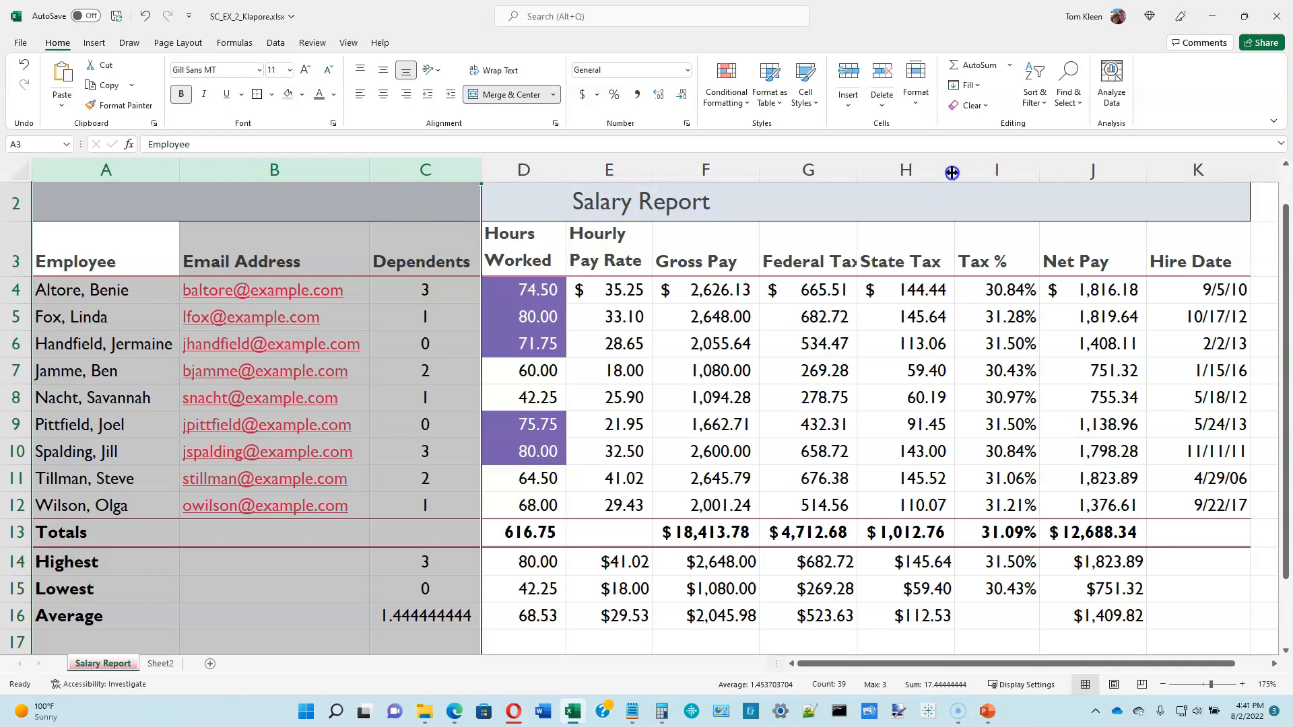
Widen column H, State Tax, slightly to a width just over 10 characters
{"action": "left_click_drag", "start_coordinate": [951, 173], "coordinate": [956, 170]}
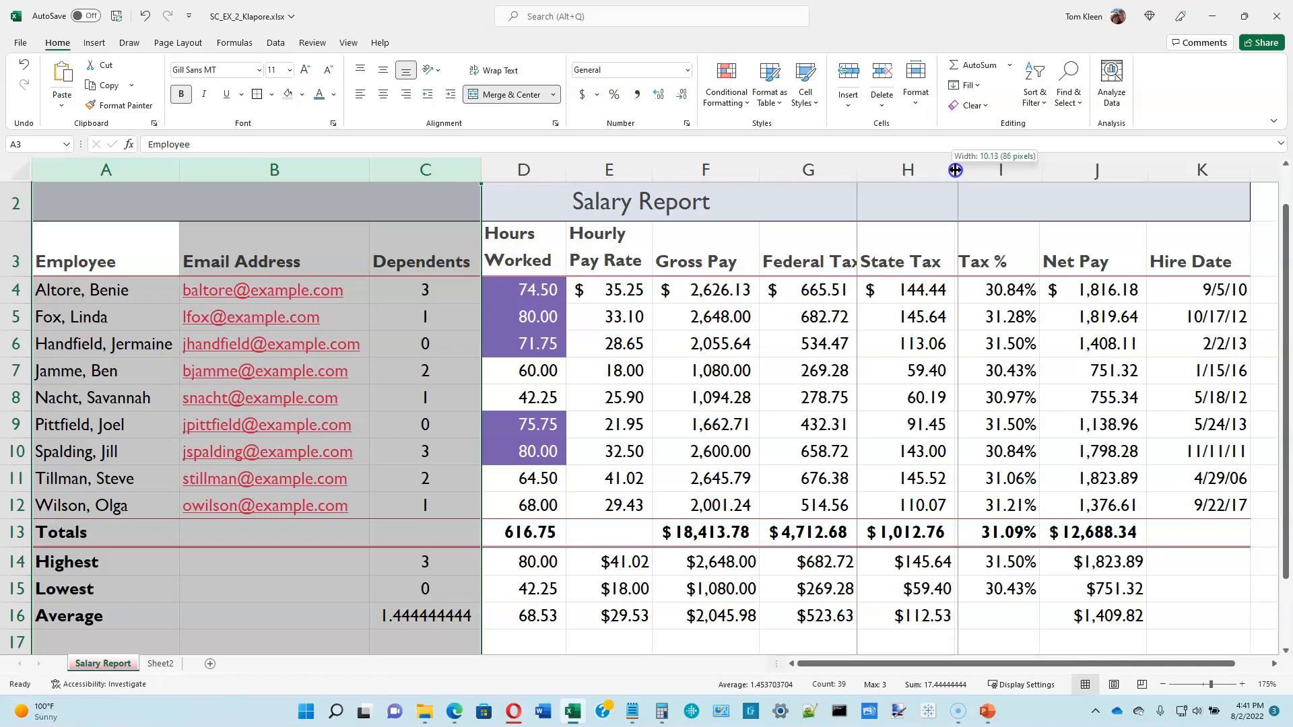
{"action": "left_click_drag", "start_coordinate": [956, 170], "coordinate": [958, 170]}
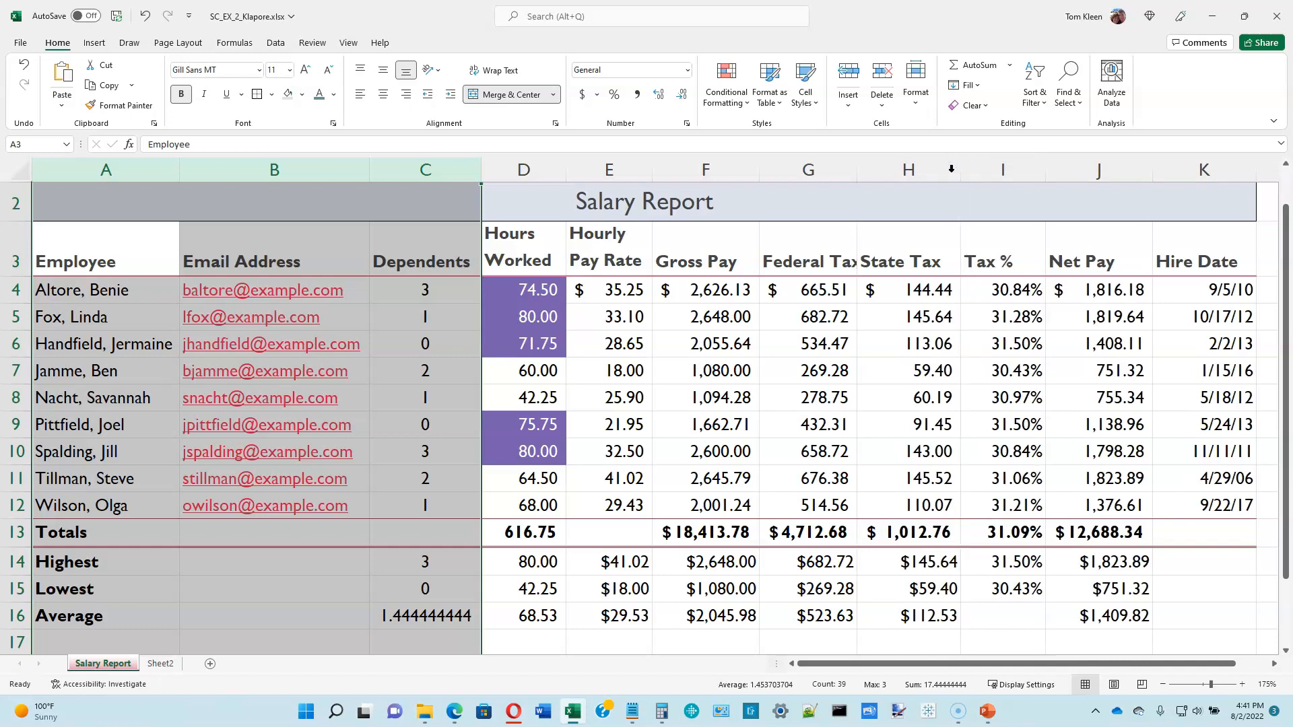
Widen columns D, E and I together to one equal width, roughly matching column H
{"action": "left_click", "coordinate": [549, 169]}
{"action": "left_click_drag", "start_coordinate": [549, 169], "coordinate": [593, 169]}
{"action": "left_click", "coordinate": [1008, 173], "text": "ctrl"}
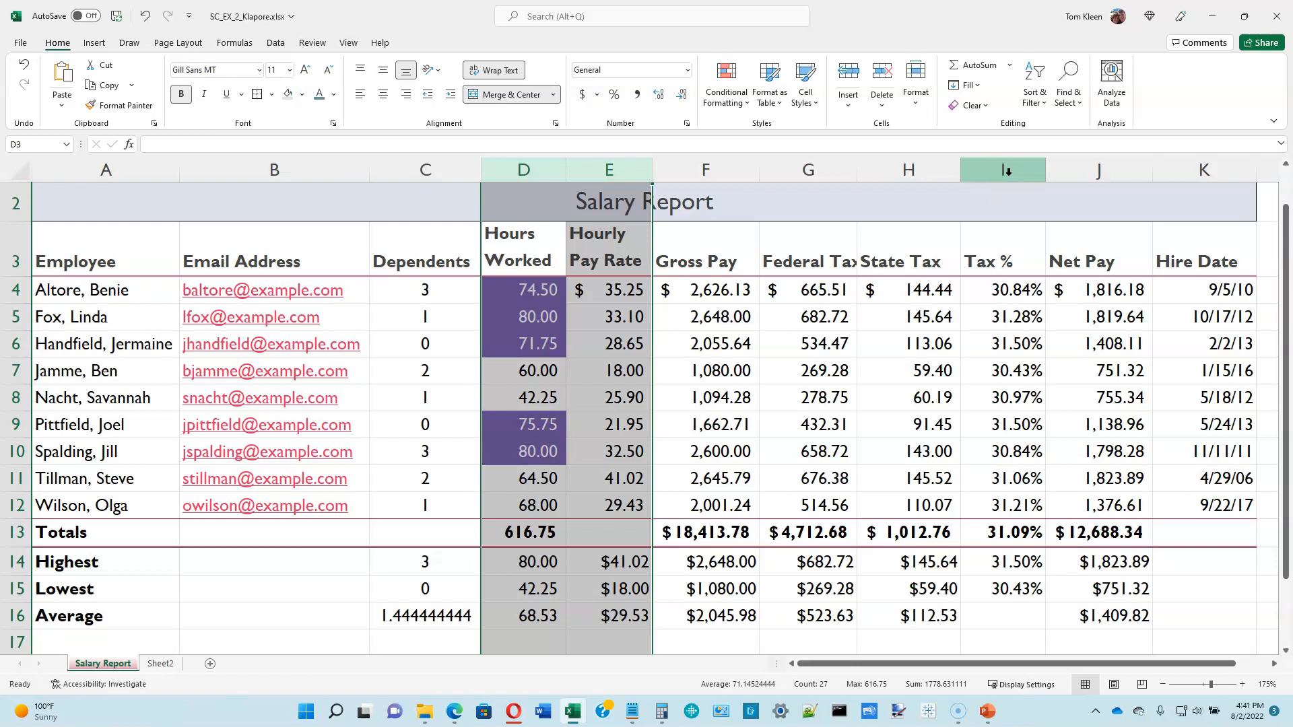
{"action": "left_click", "coordinate": [992, 174], "text": "ctrl"}
{"action": "left_click", "coordinate": [992, 173], "text": "ctrl"}
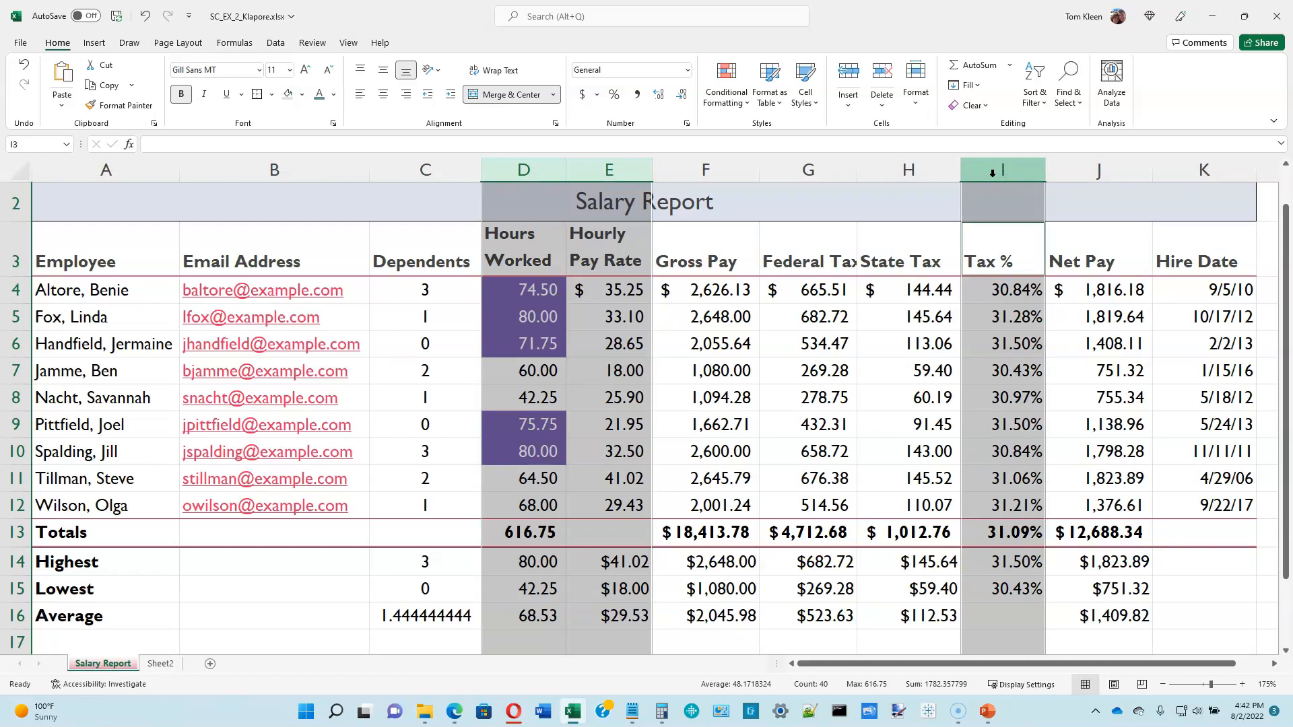
{"action": "left_click_drag", "start_coordinate": [1045, 176], "coordinate": [1066, 176]}
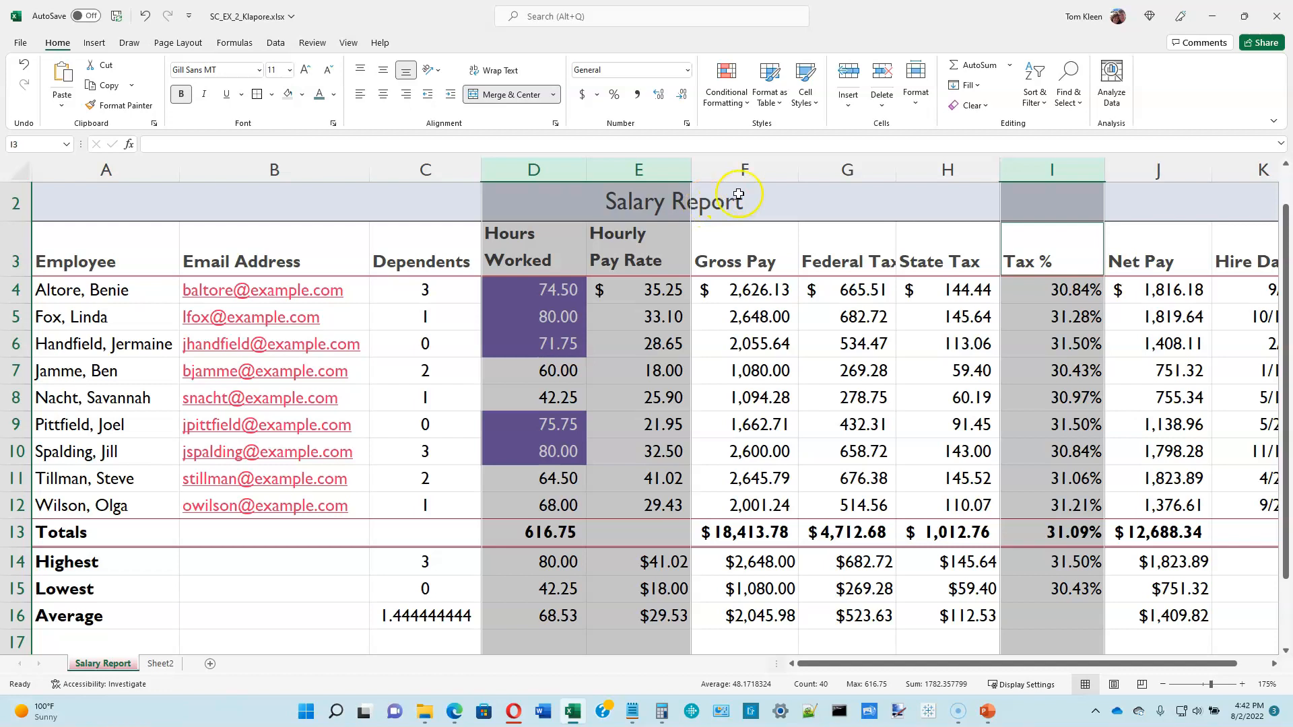
Widen columns F, G, J and K together slightly to one equal width that fits the Federal Tax heading
{"action": "left_click", "coordinate": [744, 168]}
{"action": "left_click_drag", "start_coordinate": [797, 176], "coordinate": [833, 173]}
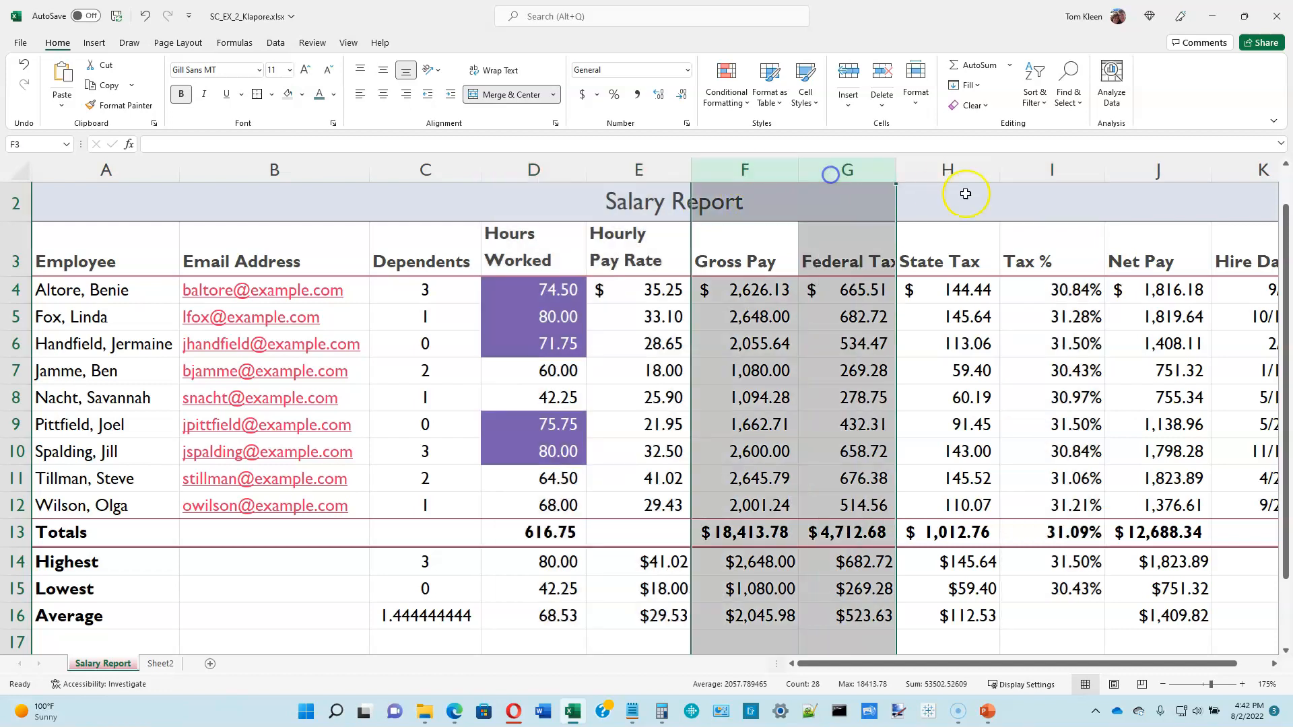
{"action": "left_click", "coordinate": [1137, 178], "text": "ctrl"}
{"action": "left_click_drag", "start_coordinate": [1137, 177], "coordinate": [1262, 165]}
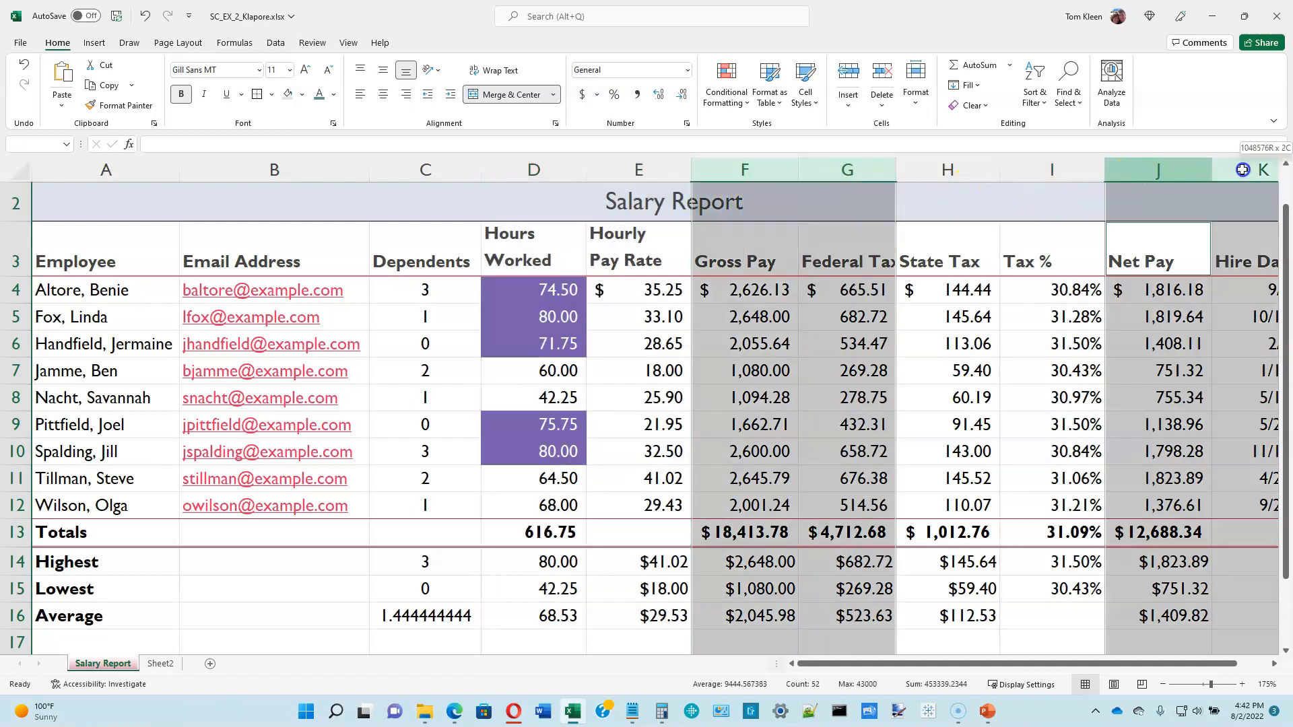
{"action": "left_click", "coordinate": [918, 162], "text": "ctrl"}
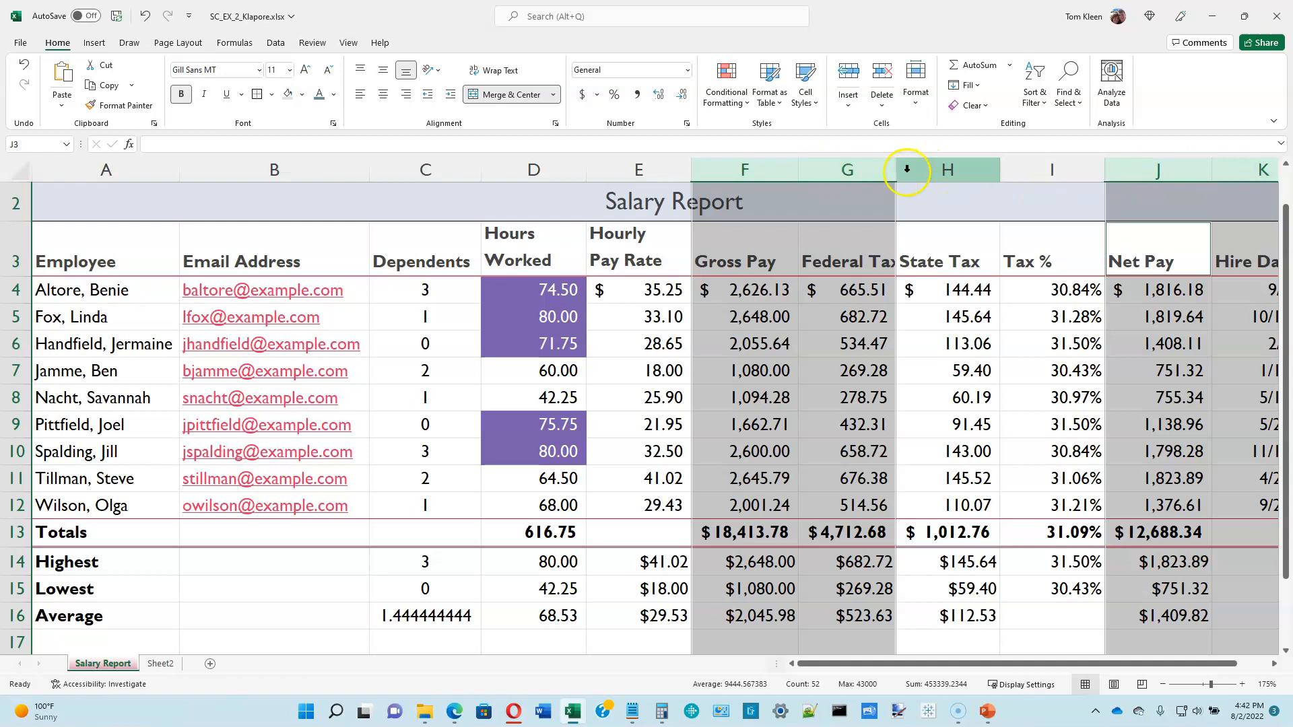
{"action": "left_click", "coordinate": [896, 173]}
{"action": "left_click_drag", "start_coordinate": [897, 174], "coordinate": [910, 169]}
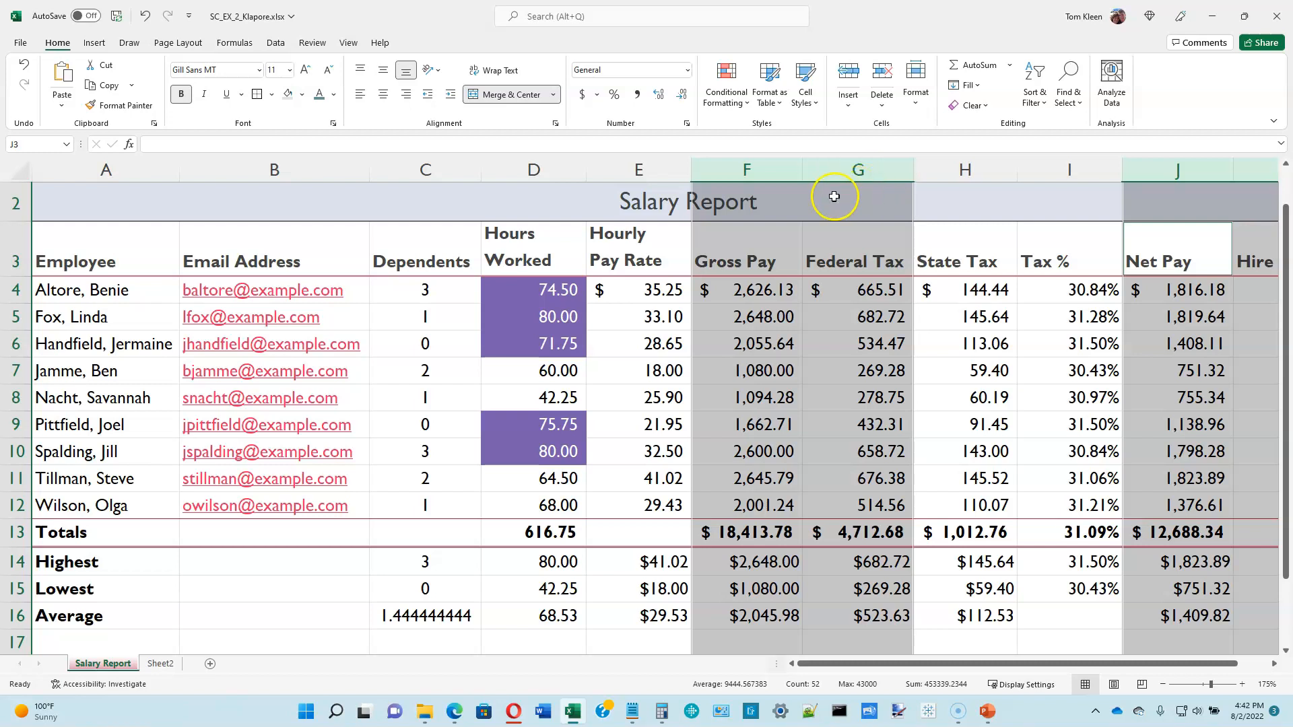
{"action": "left_click", "coordinate": [658, 241]}
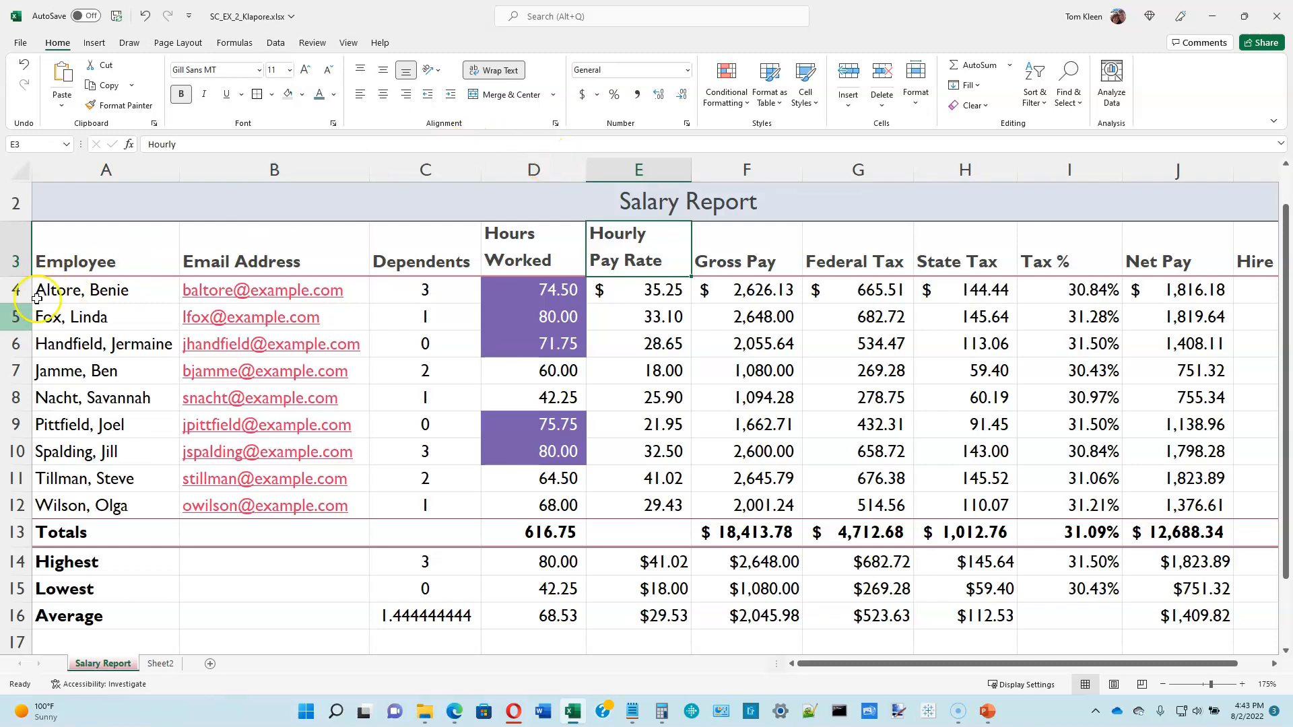
Increase the height of the column-heading row, row 3, slightly to about 39 points
{"action": "scroll", "coordinate": [60, 297], "scroll_direction": "up", "scroll_amount": 1}
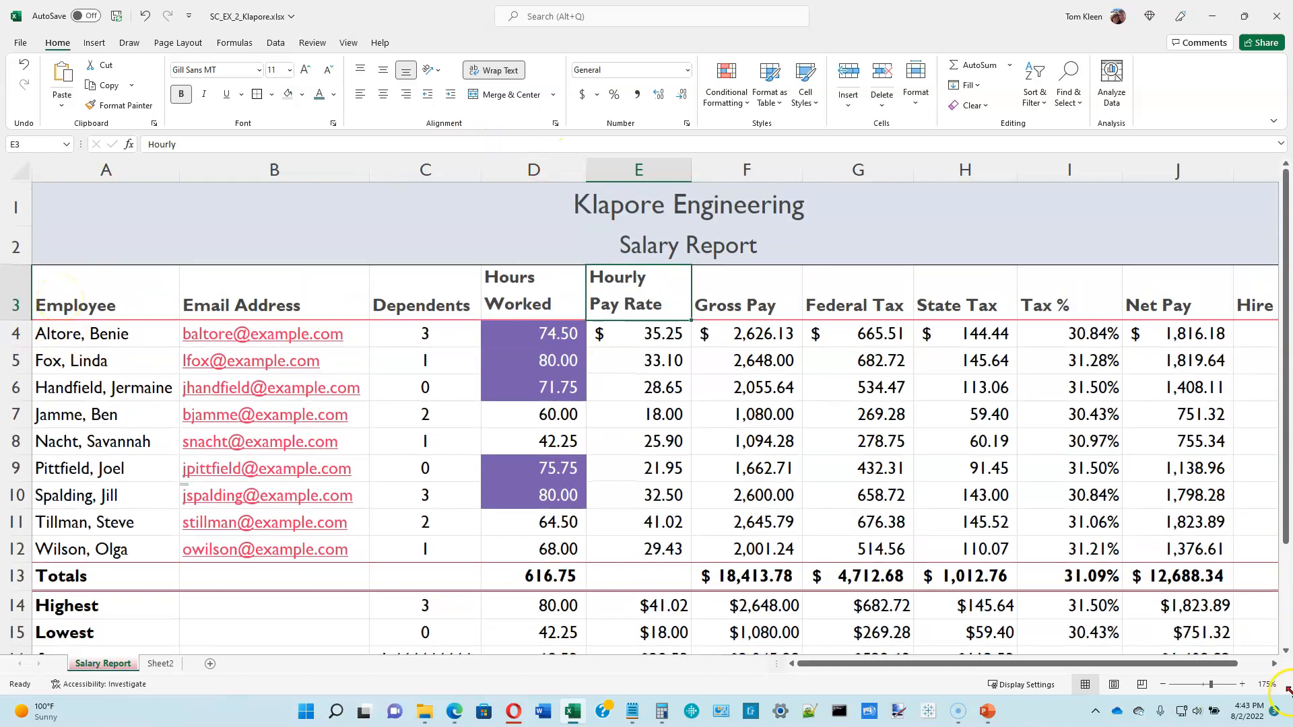
{"action": "left_click", "coordinate": [1163, 684]}
{"action": "left_click", "coordinate": [1163, 685]}
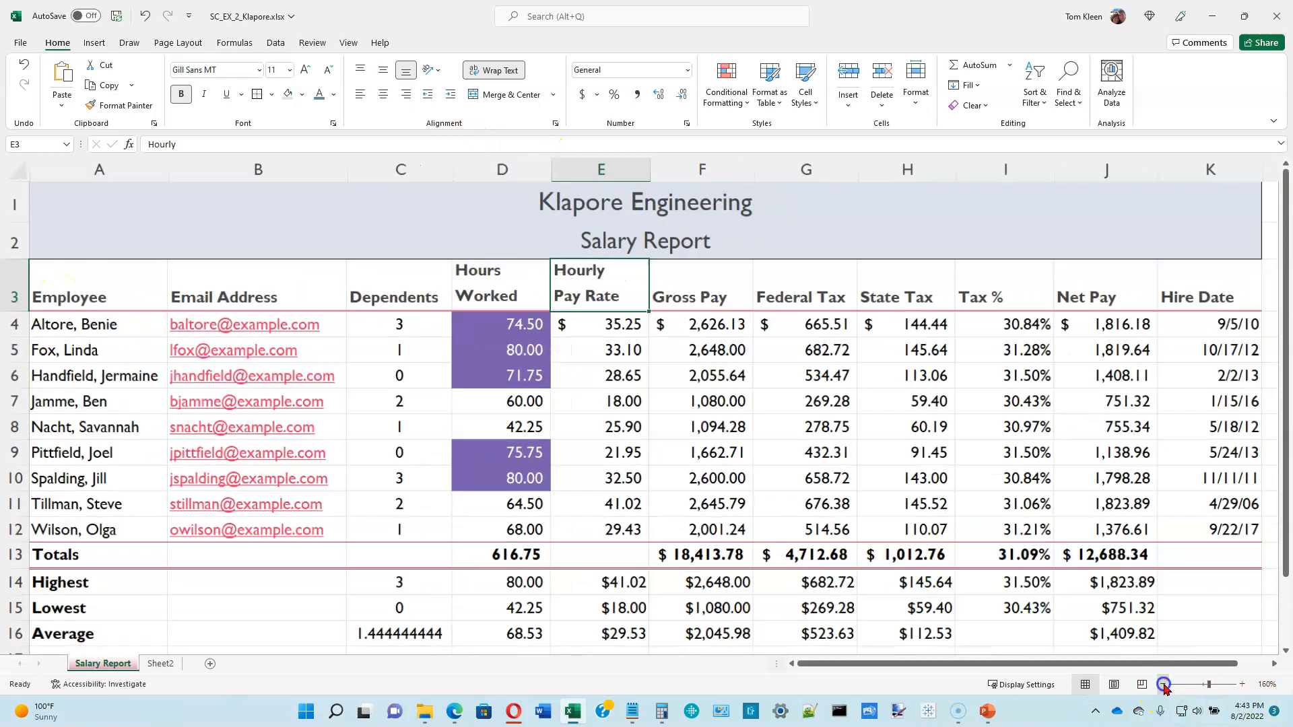
{"action": "left_click", "coordinate": [1163, 684]}
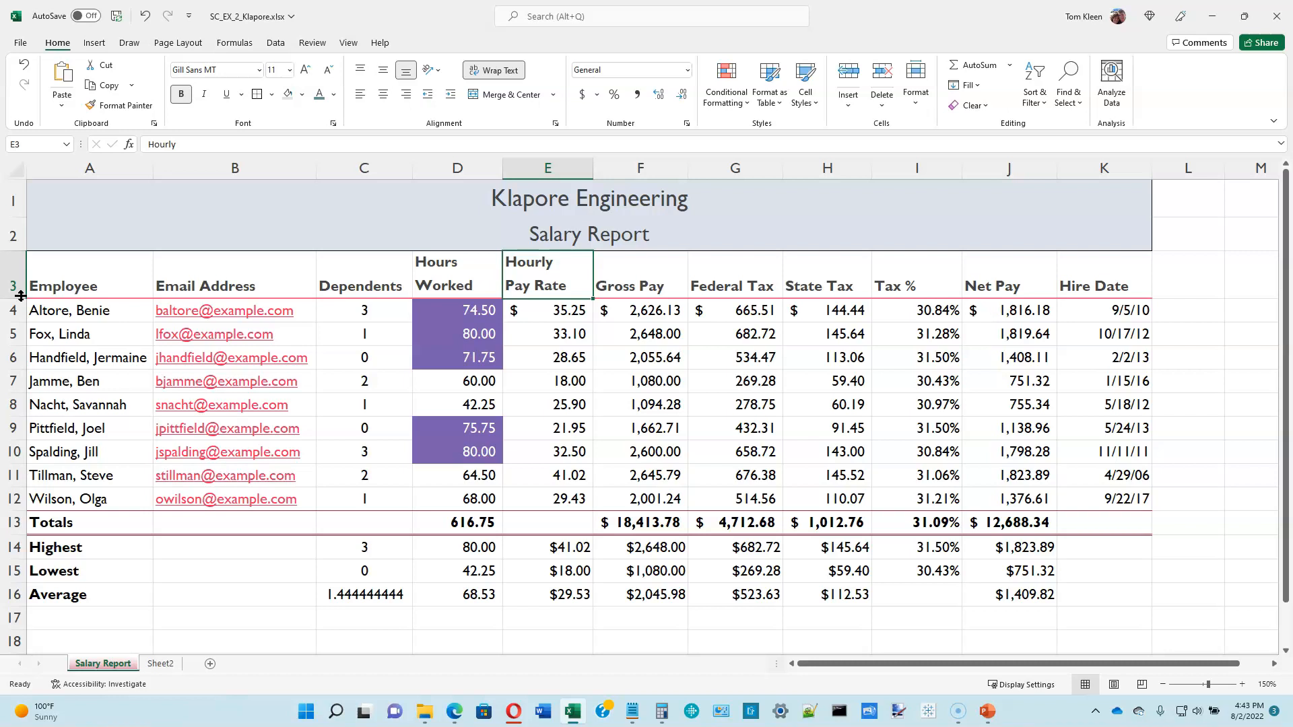
{"action": "left_click_drag", "start_coordinate": [21, 297], "coordinate": [21, 303]}
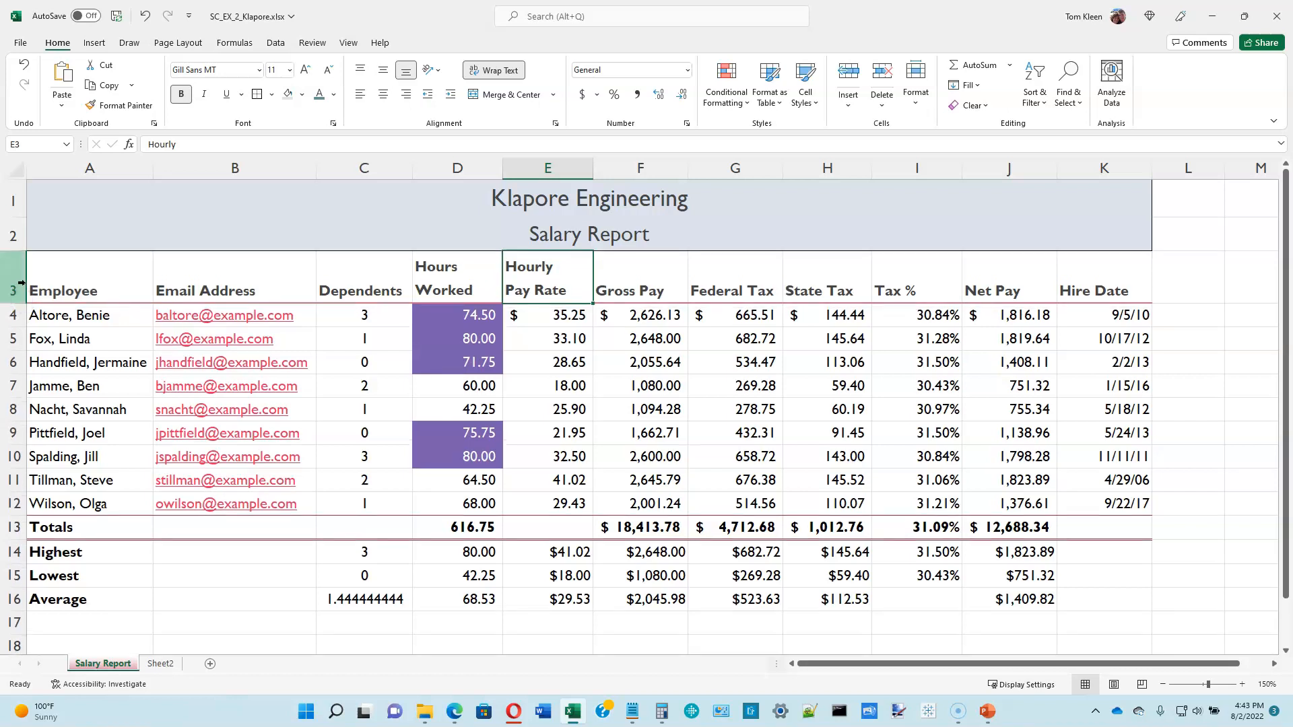
Specify an exact row height of 39 for row 3
{"action": "right_click", "coordinate": [16, 276]}
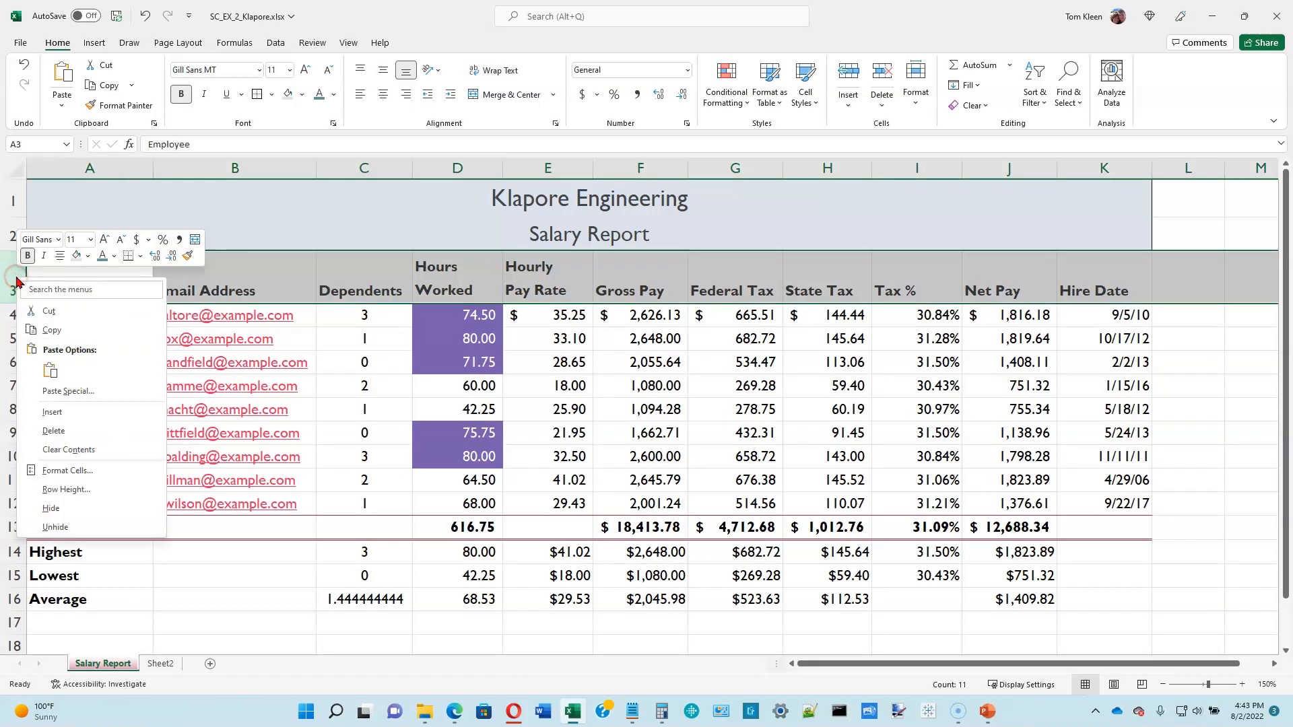
{"action": "left_click", "coordinate": [13, 274]}
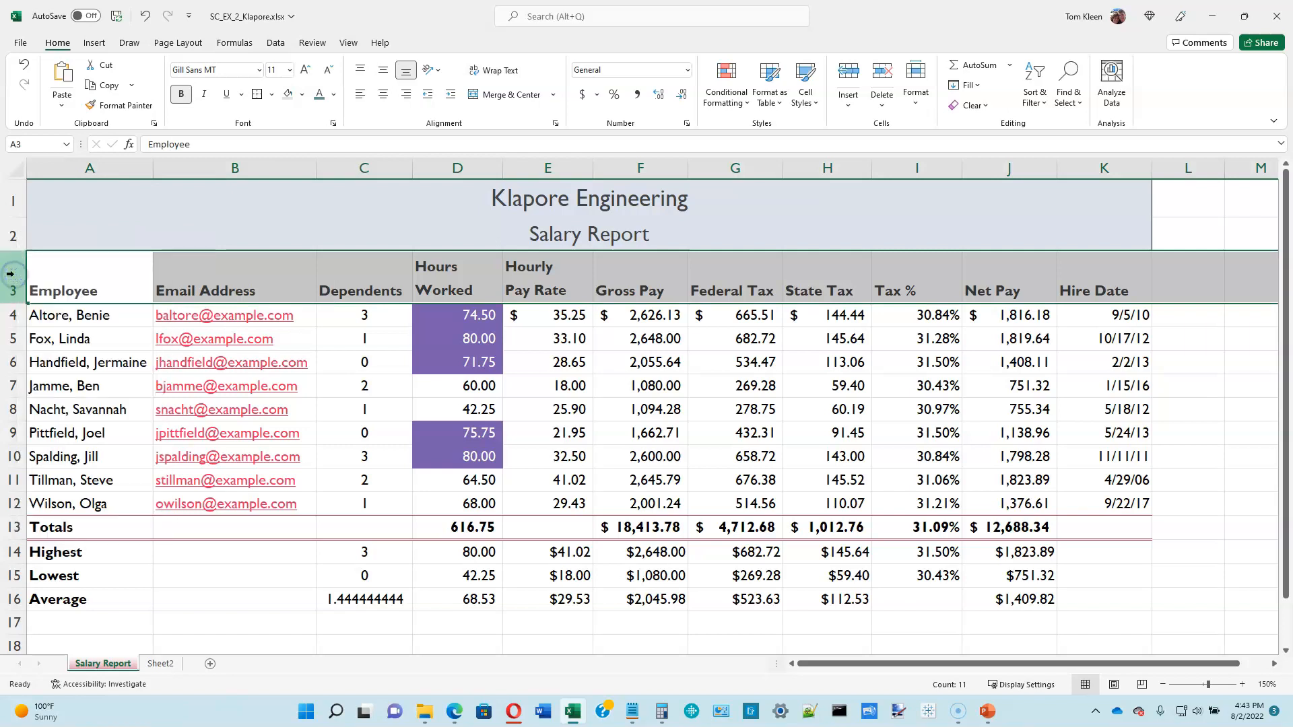
{"action": "right_click", "coordinate": [14, 274]}
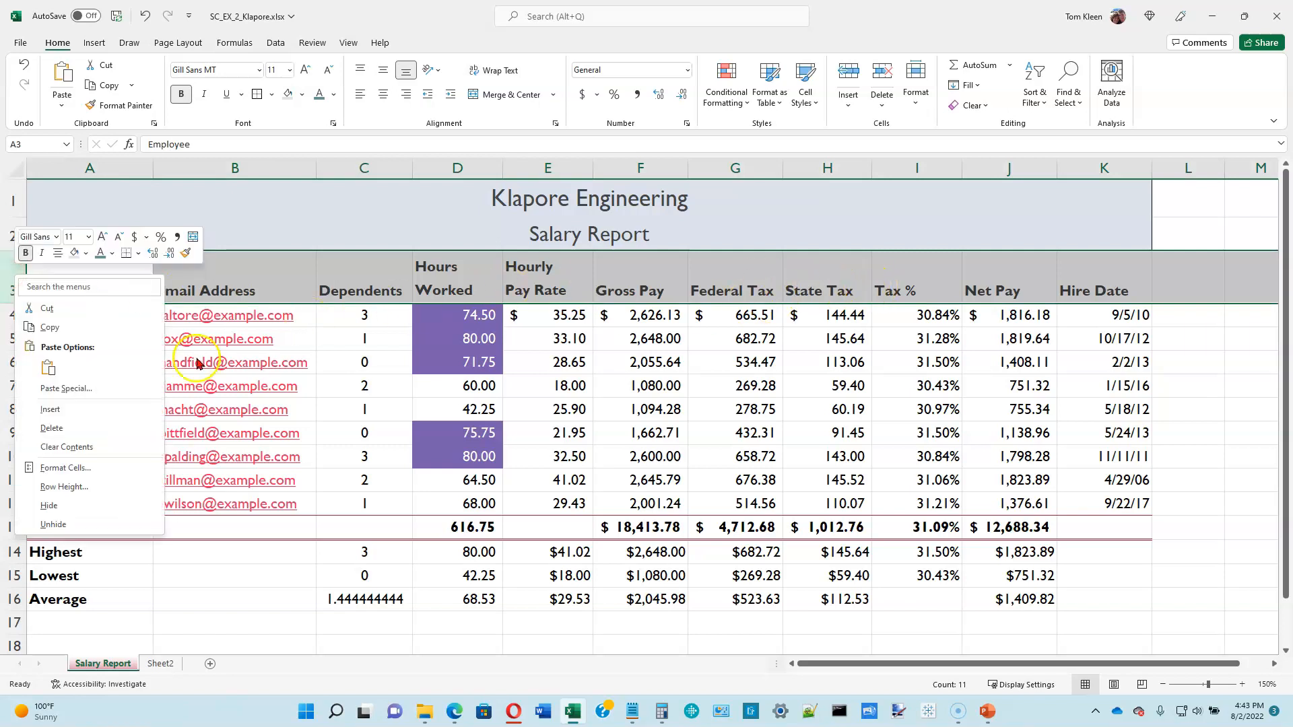
{"action": "left_click", "coordinate": [90, 494]}
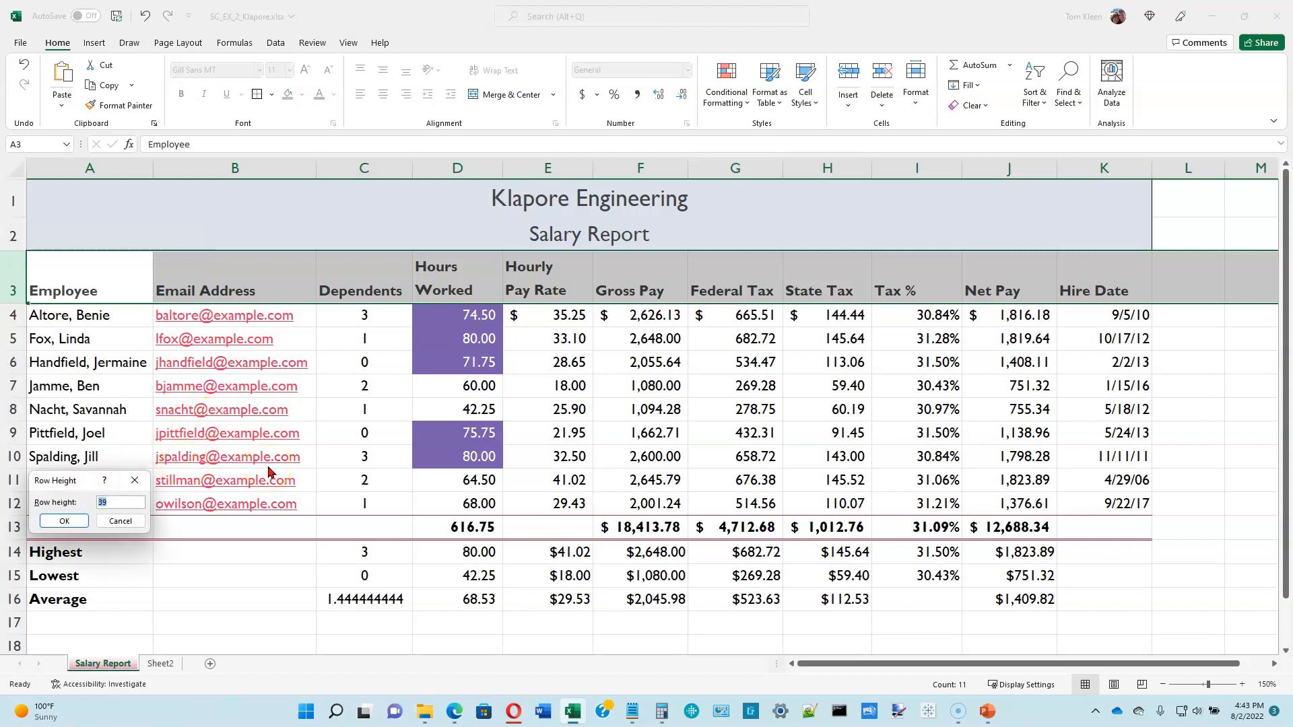
{"action": "type", "text": "39"}
{"action": "key", "text": "Return"}
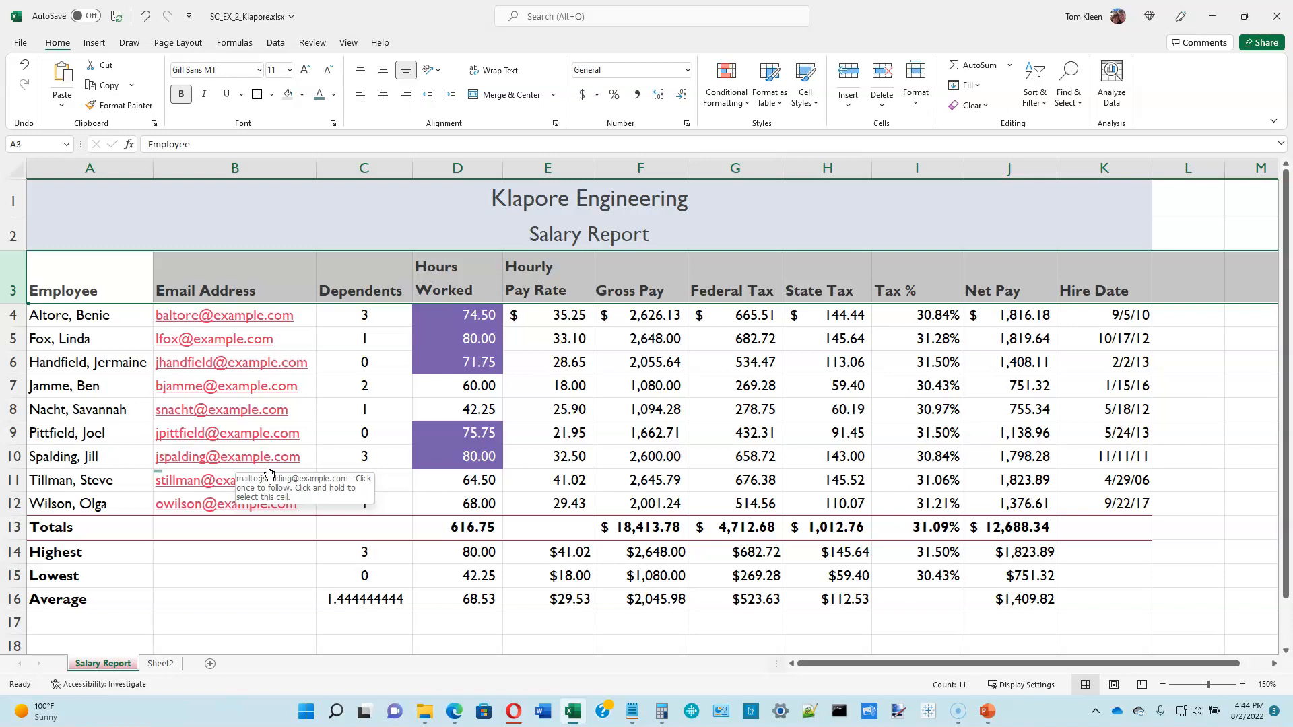
Increase the height of row 14, Highest, slightly to add space below the Totals row
{"action": "left_click", "coordinate": [268, 471]}
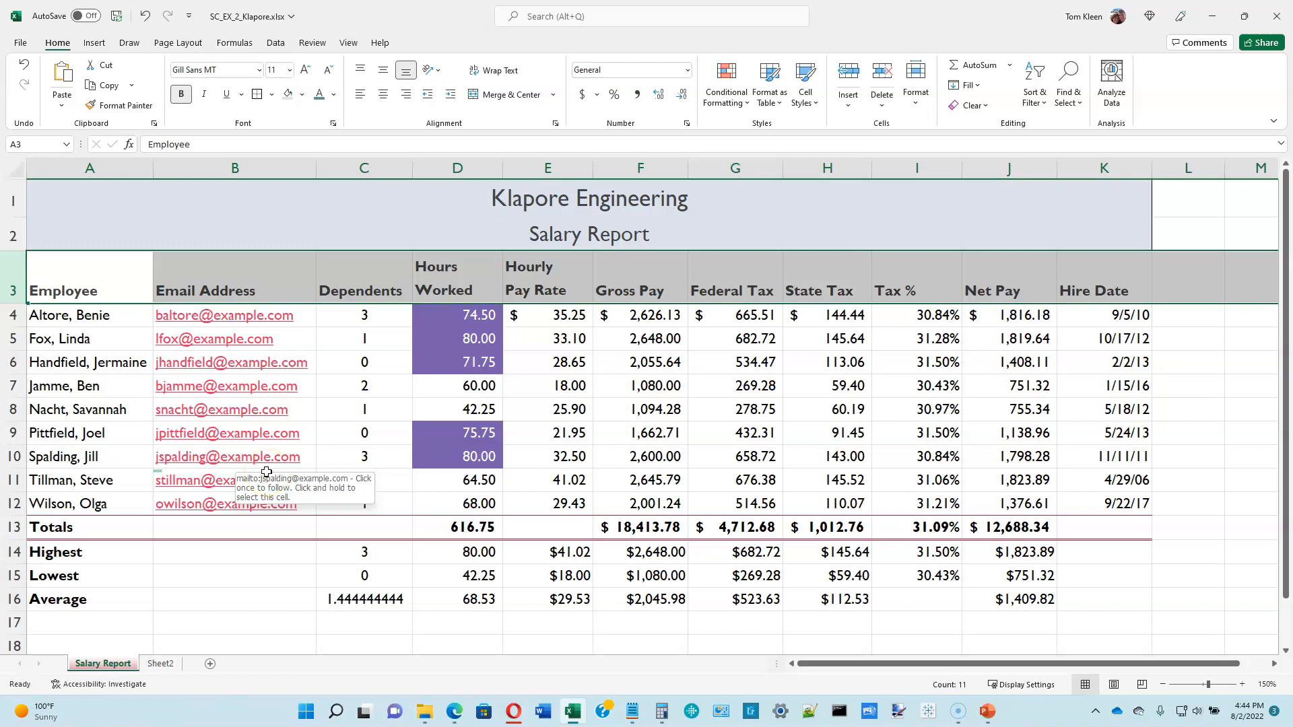
{"action": "left_click", "coordinate": [12, 559]}
{"action": "left_click_drag", "start_coordinate": [17, 564], "coordinate": [17, 572]}
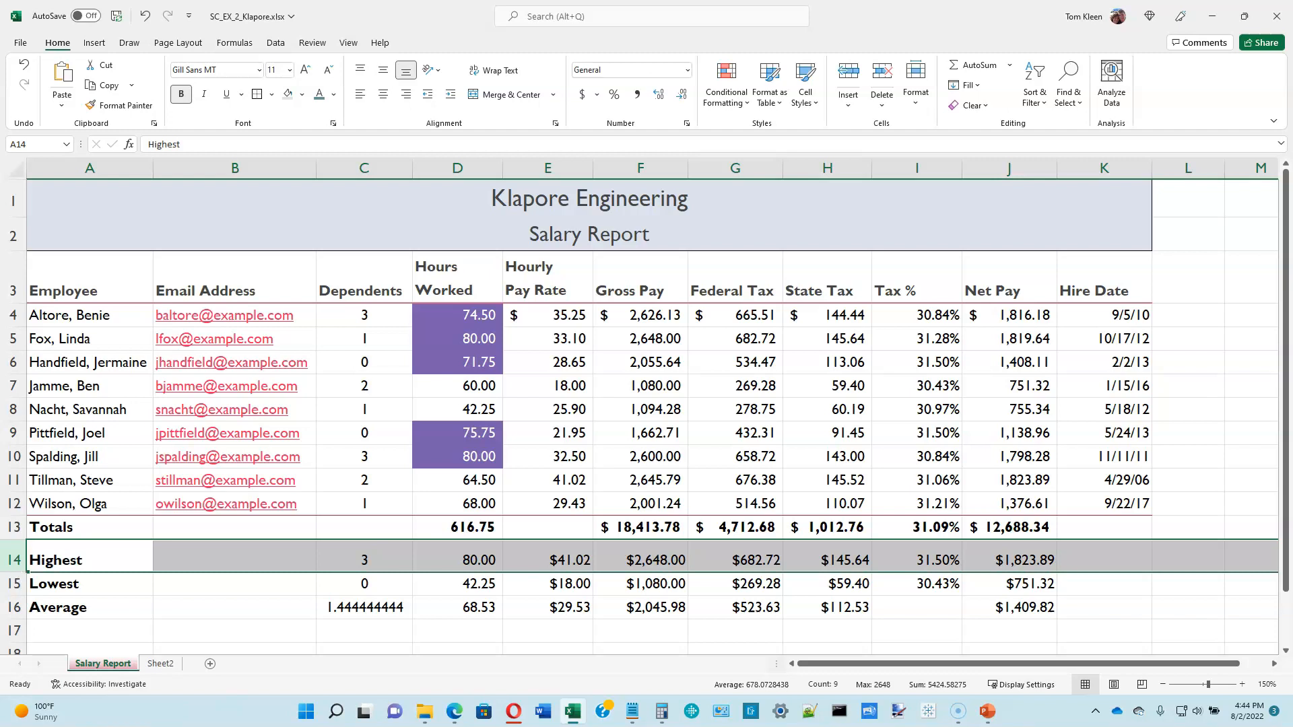
Replace the heading in cell A3 with the deliberately misspelled word "Empolyee"
{"action": "left_click", "coordinate": [107, 287]}
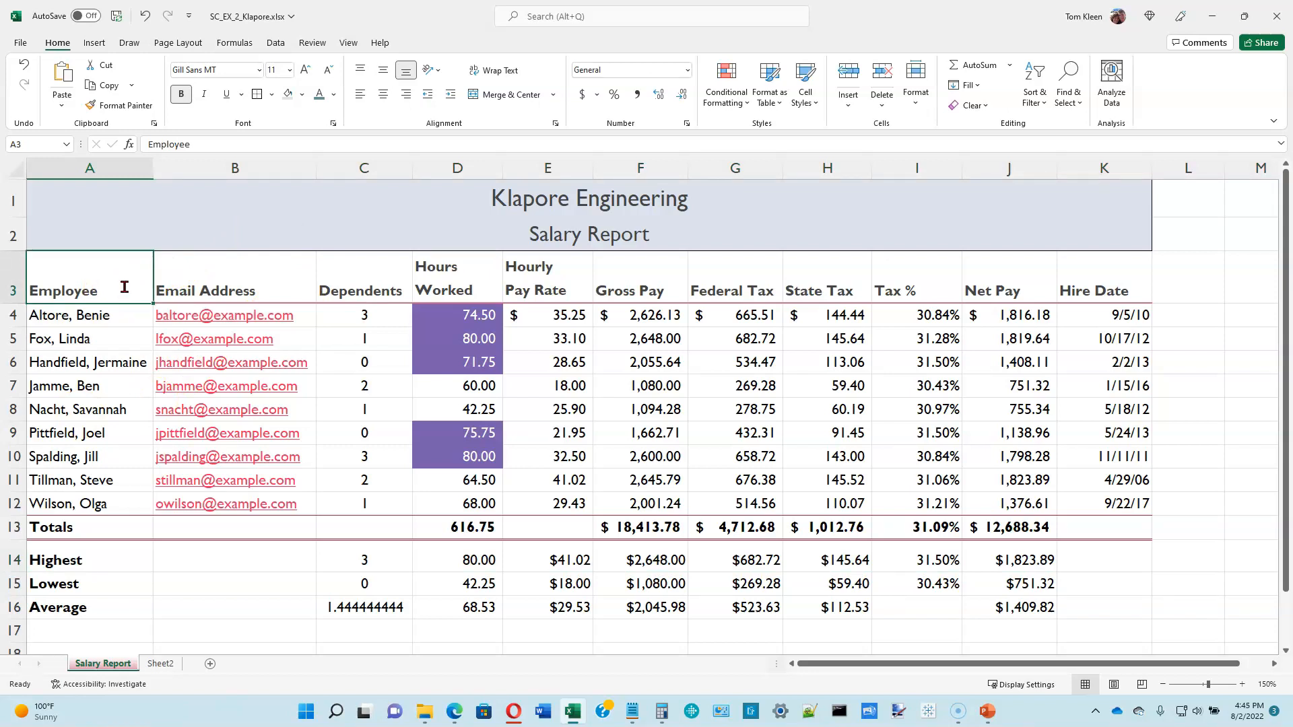
{"action": "type", "text": "Empolye"}
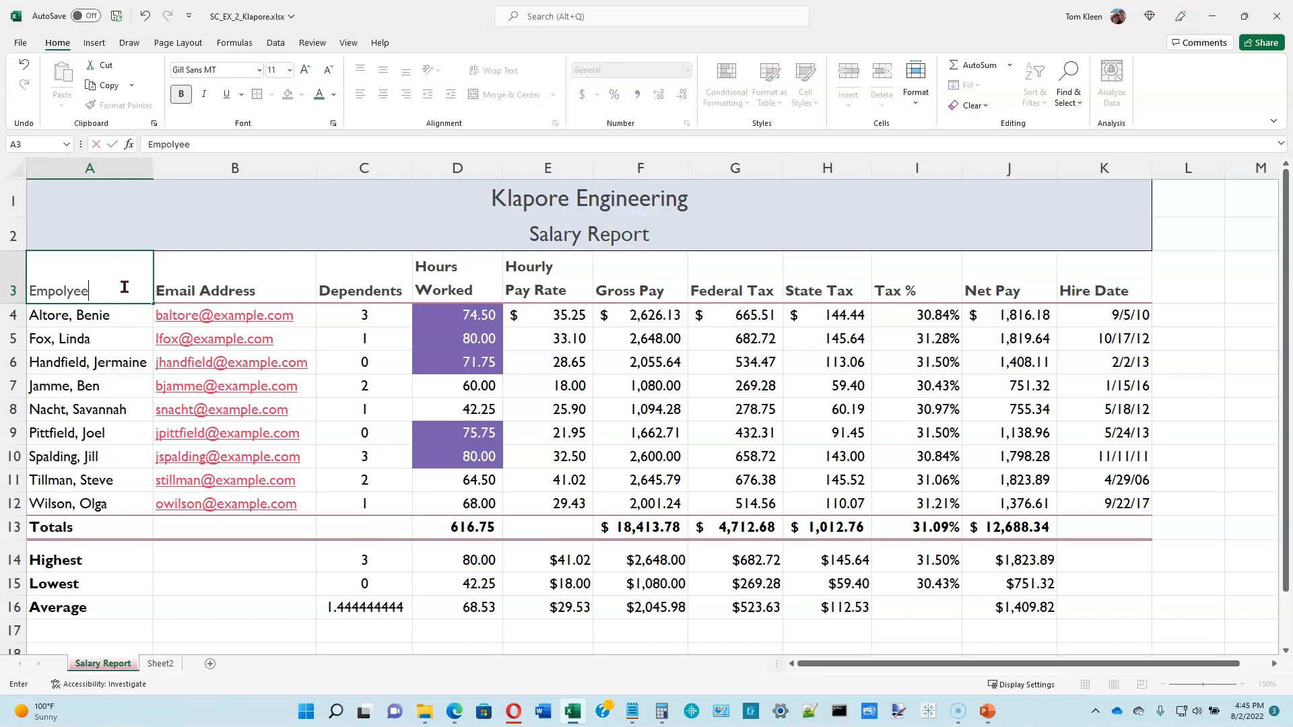
{"action": "key", "text": "Return"}
Spell check the worksheet from cell A2, change "Empolyee" to "Employee", and end the check without changing the employee names
{"action": "left_click", "coordinate": [111, 236]}
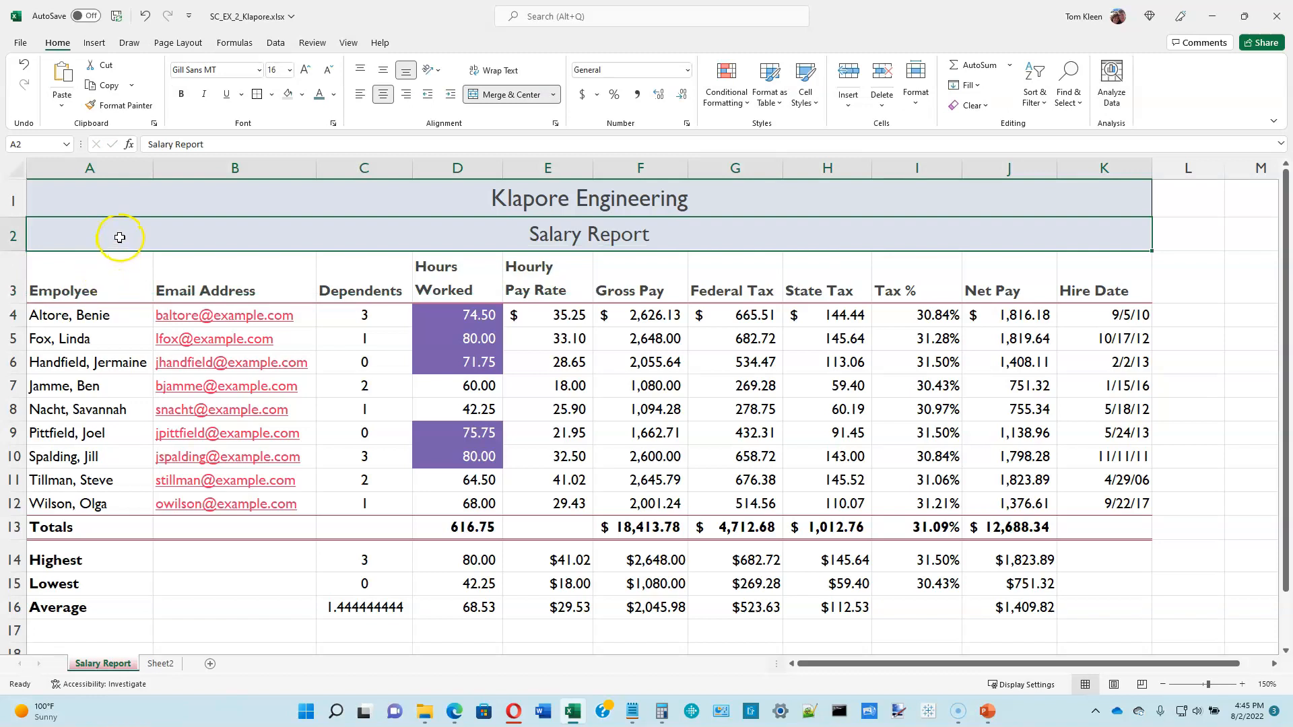
{"action": "left_click", "coordinate": [312, 42]}
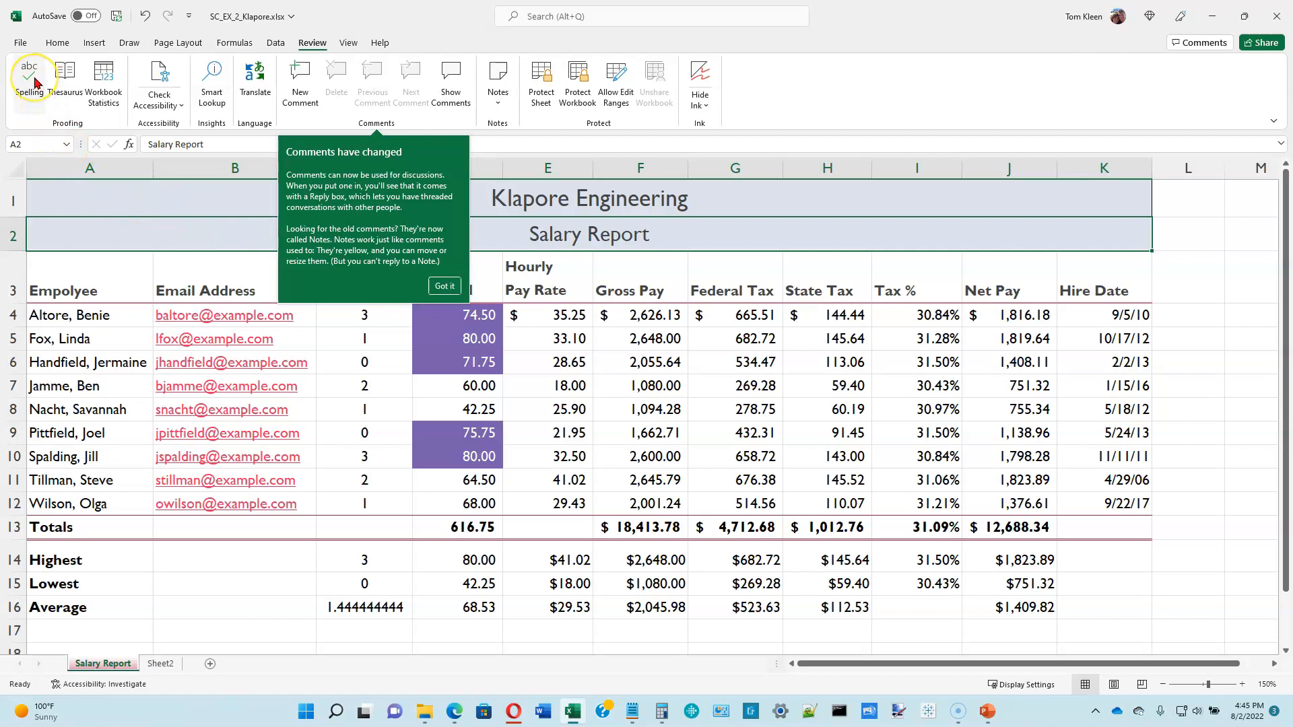
{"action": "left_click", "coordinate": [445, 288]}
{"action": "left_click", "coordinate": [32, 79]}
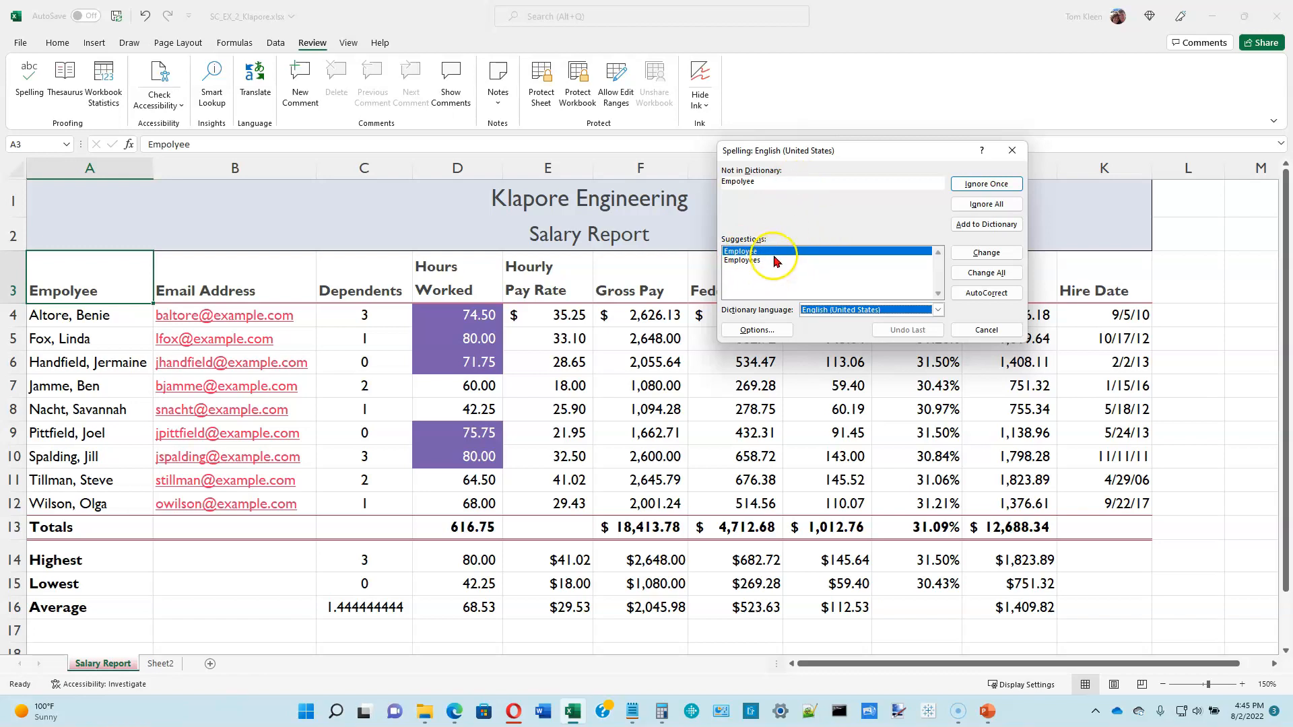
{"action": "left_click", "coordinate": [984, 254]}
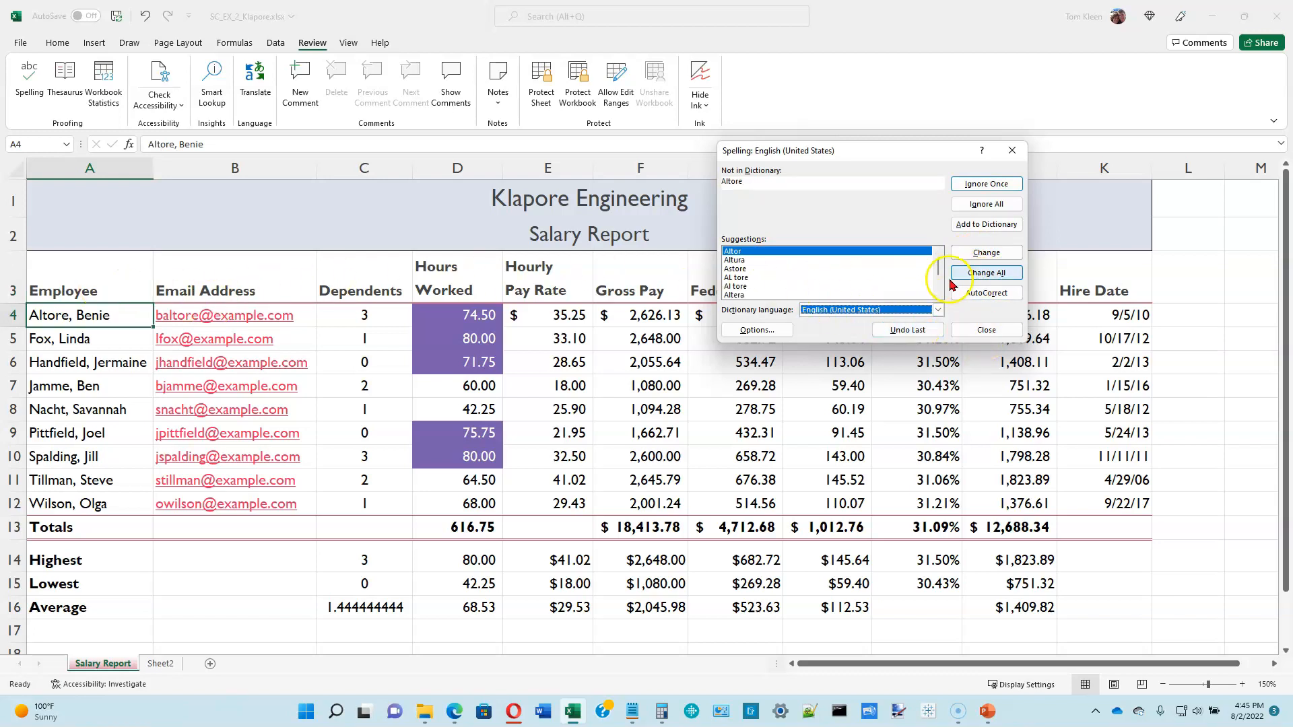
{"action": "left_click", "coordinate": [987, 329]}
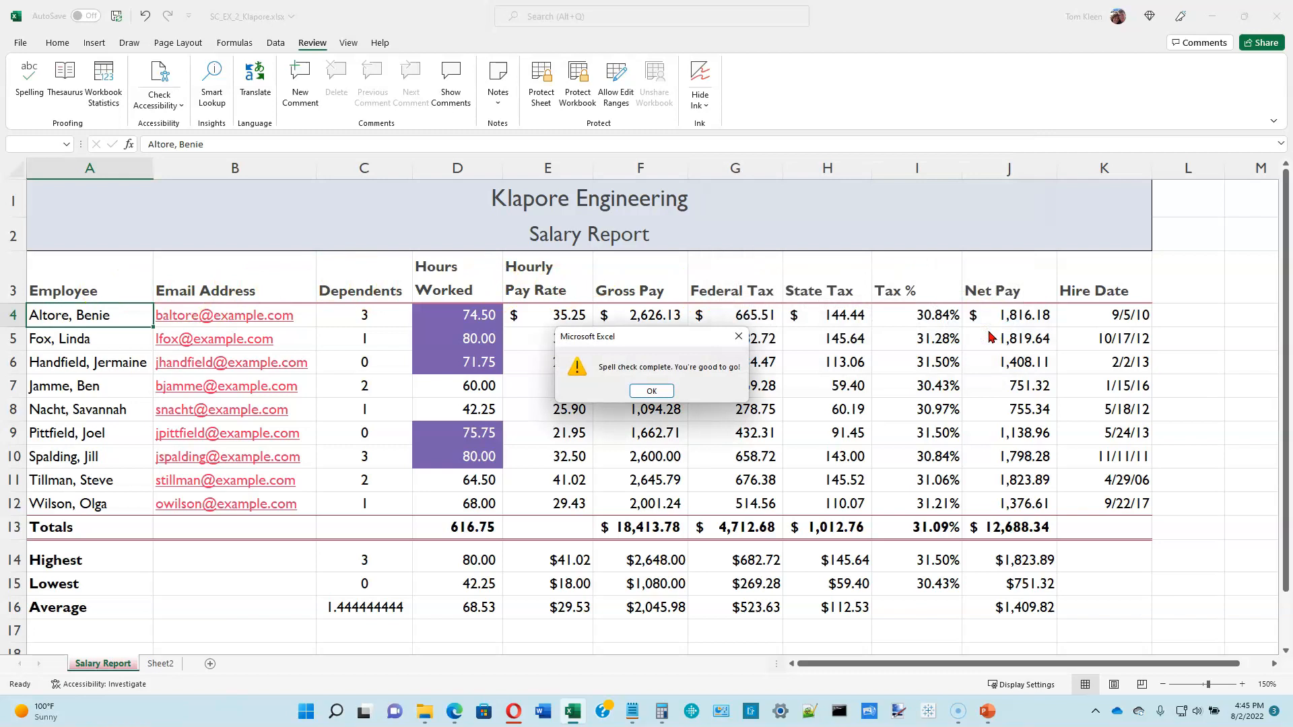
{"action": "left_click", "coordinate": [655, 391]}
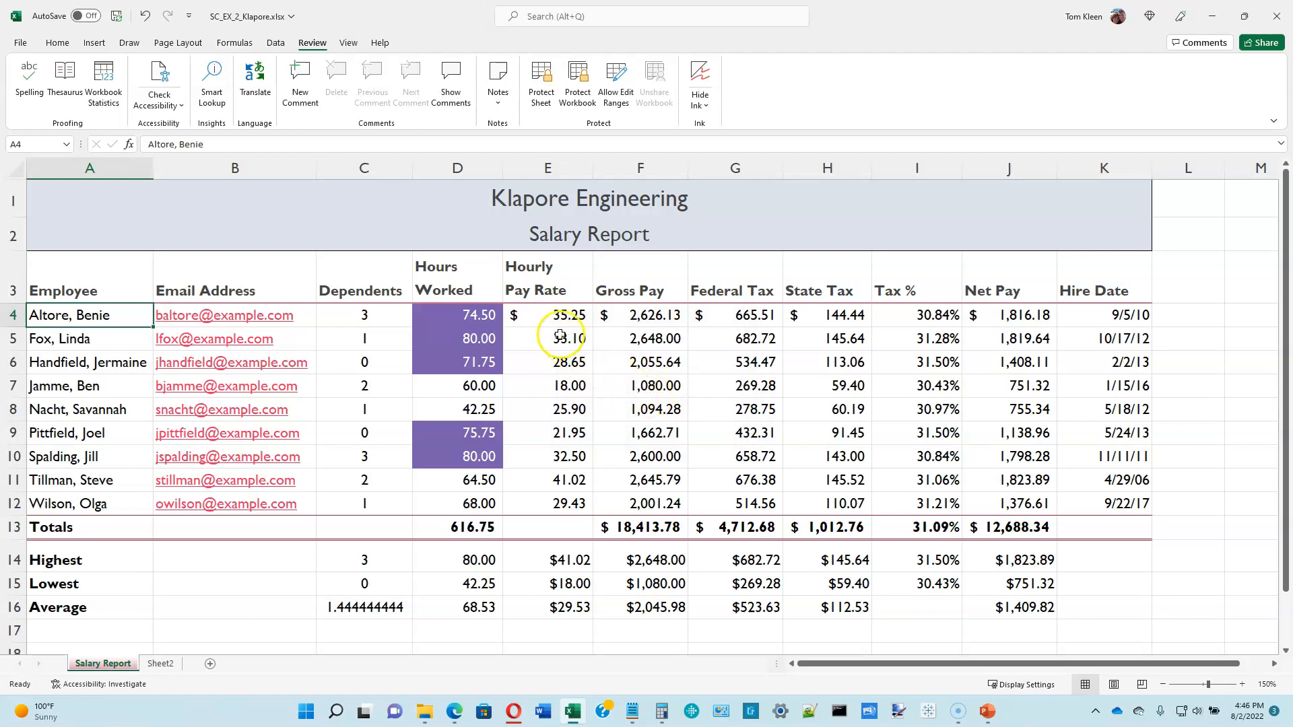
Save the workbook under its existing file name
{"action": "left_click", "coordinate": [57, 45]}
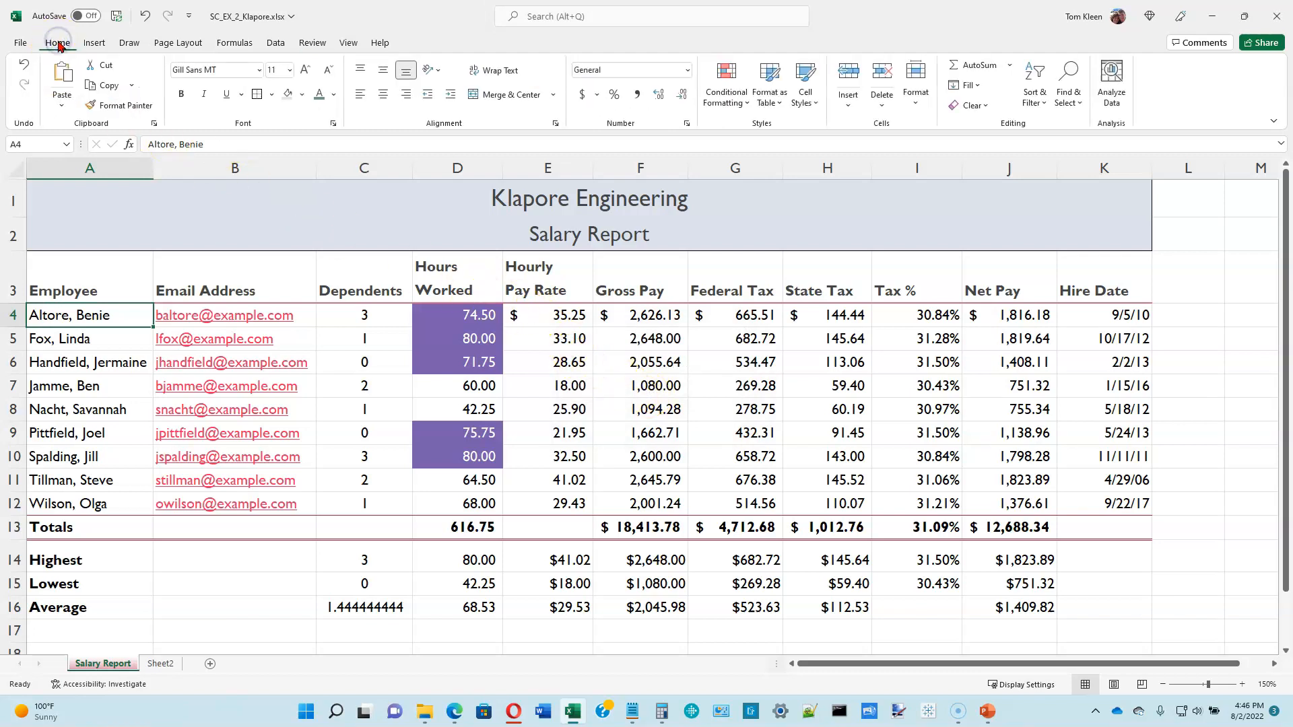
{"action": "left_click", "coordinate": [119, 19]}
{"action": "left_click", "coordinate": [117, 19]}
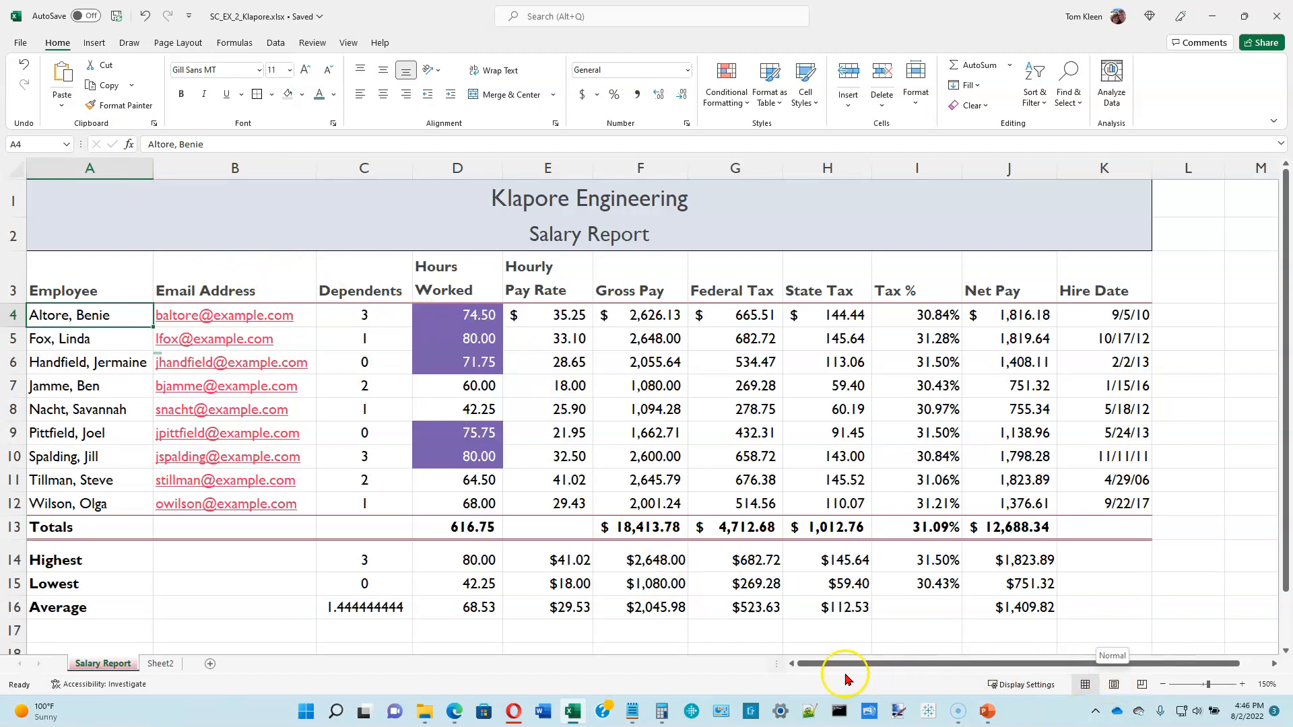
Display the worksheet in Page Layout view and set its page margins to Narrow
{"action": "left_click", "coordinate": [1115, 685]}
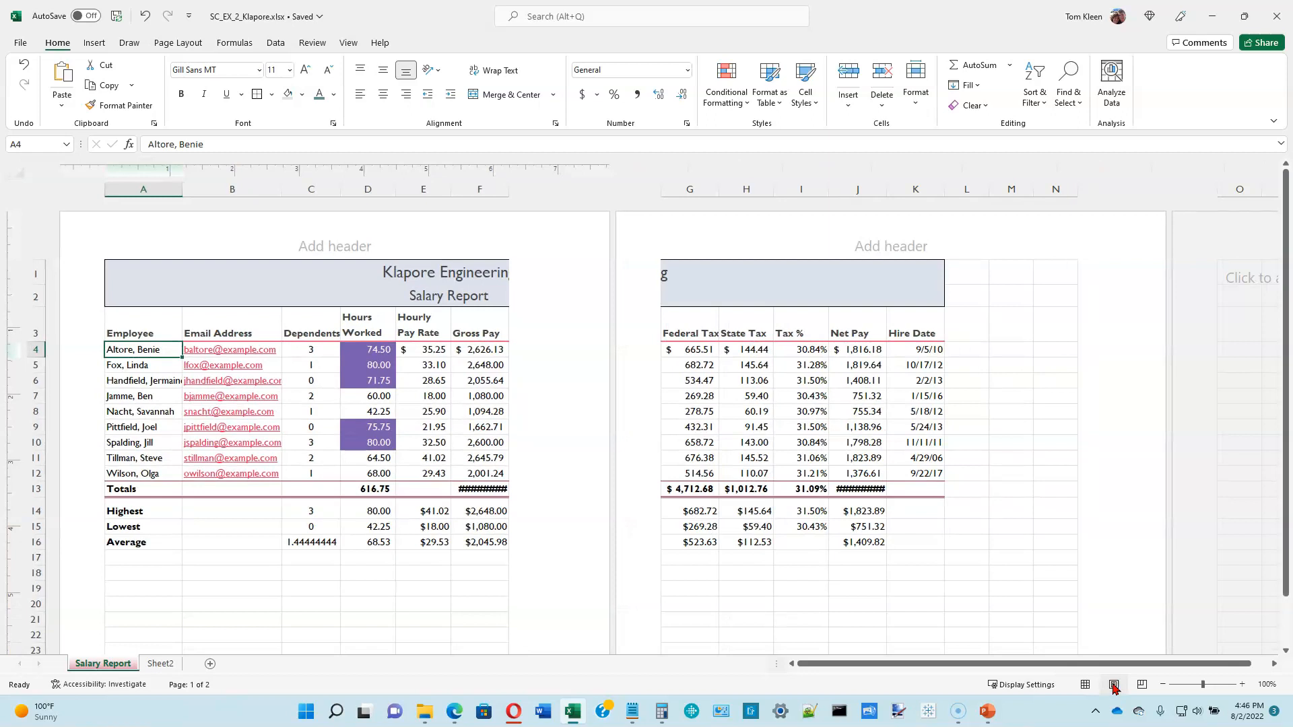
{"action": "left_click", "coordinate": [178, 43]}
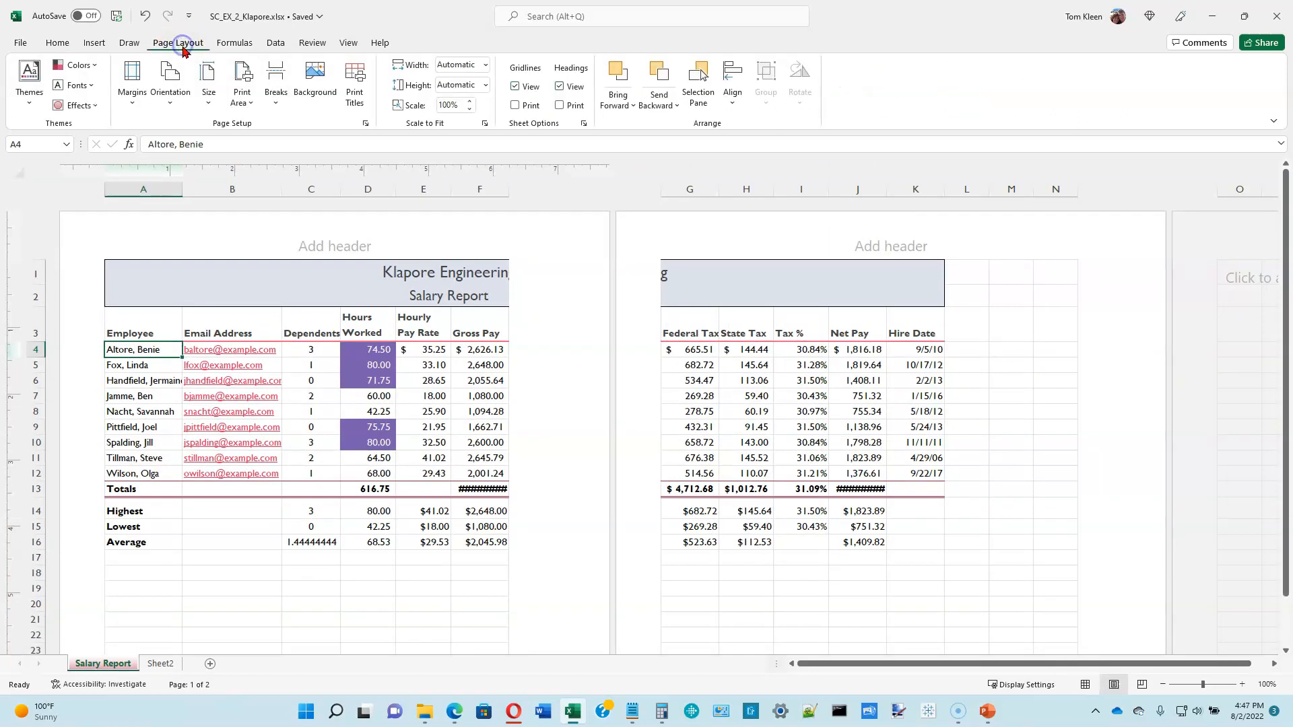
{"action": "left_click", "coordinate": [133, 105]}
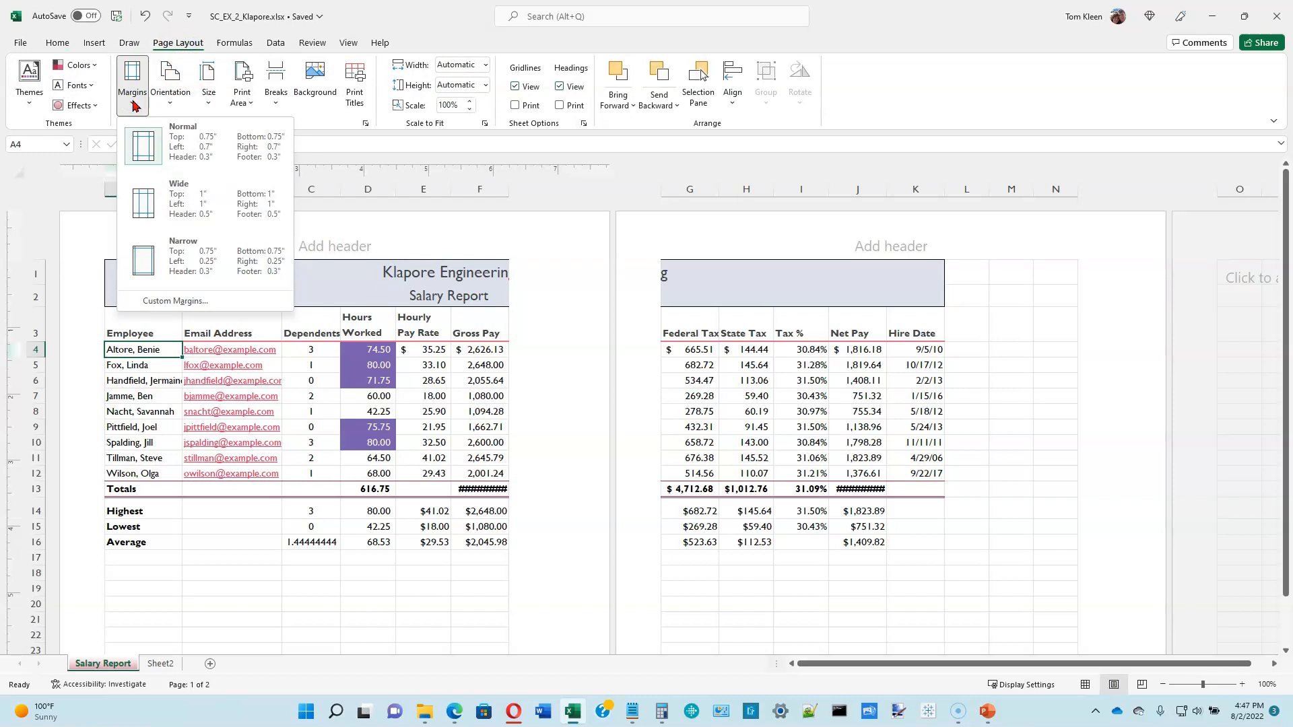
{"action": "left_click", "coordinate": [144, 262]}
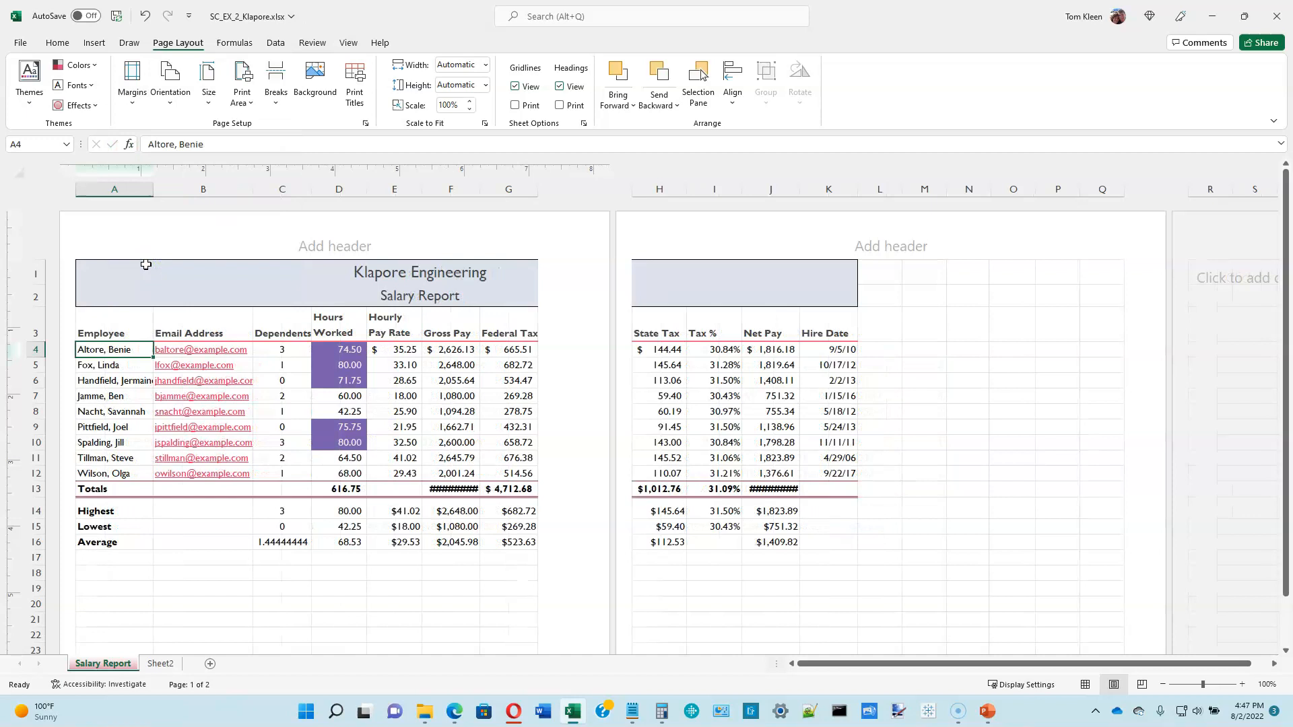
Add a two-line centre header with the officer's full name above "Chief Financial Officer"
{"action": "left_click", "coordinate": [338, 252]}
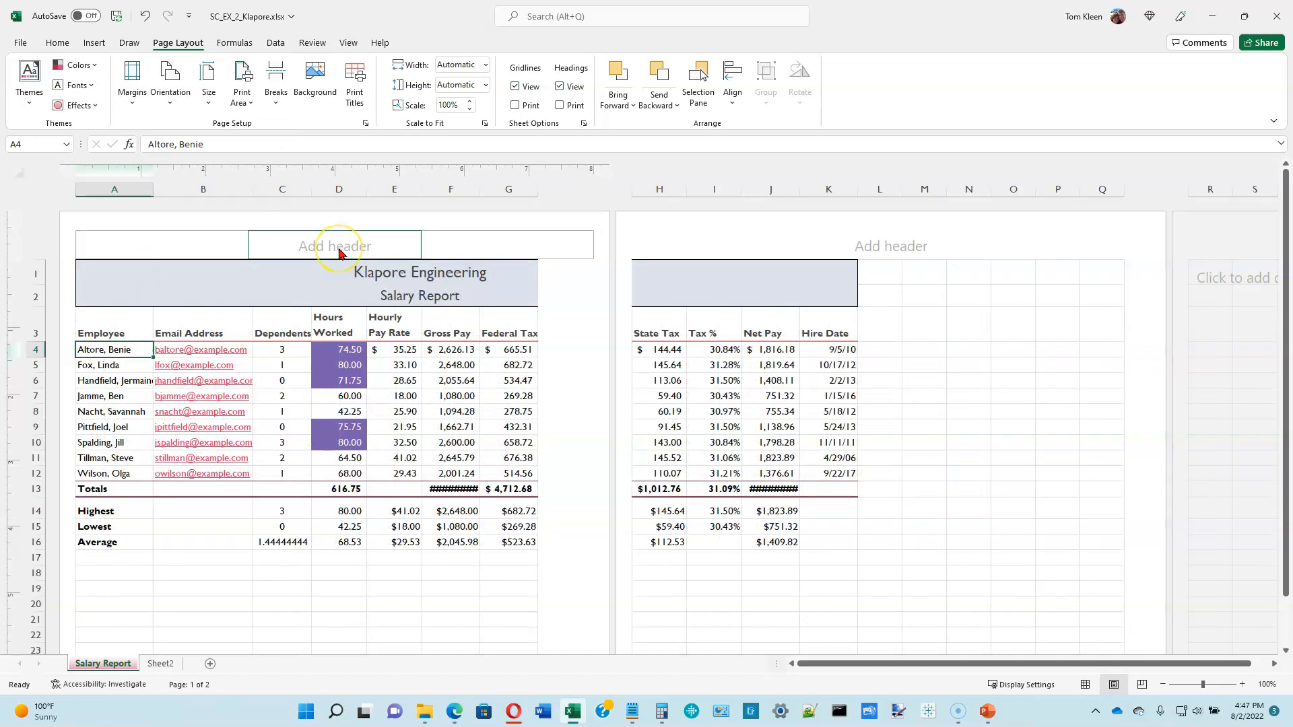
{"action": "left_click", "coordinate": [339, 252]}
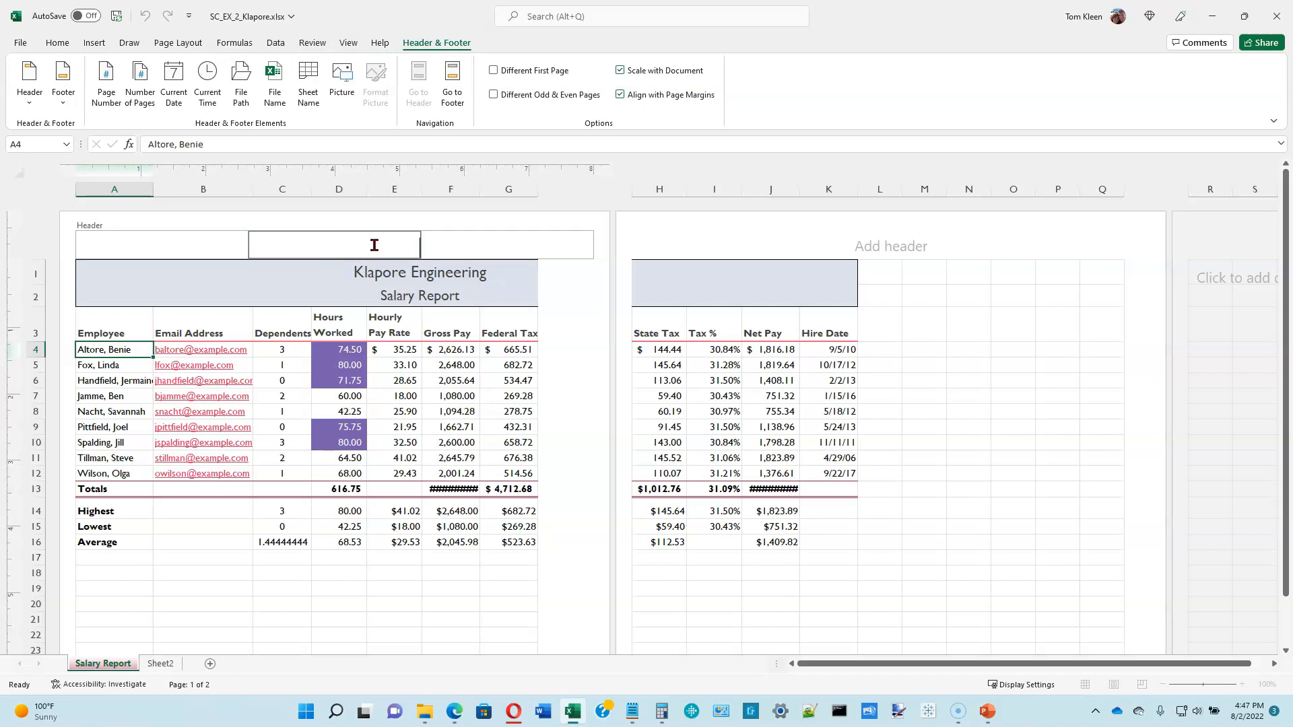
{"action": "type", "text": "Madelyn Samuels"}
{"action": "key", "text": "Return"}
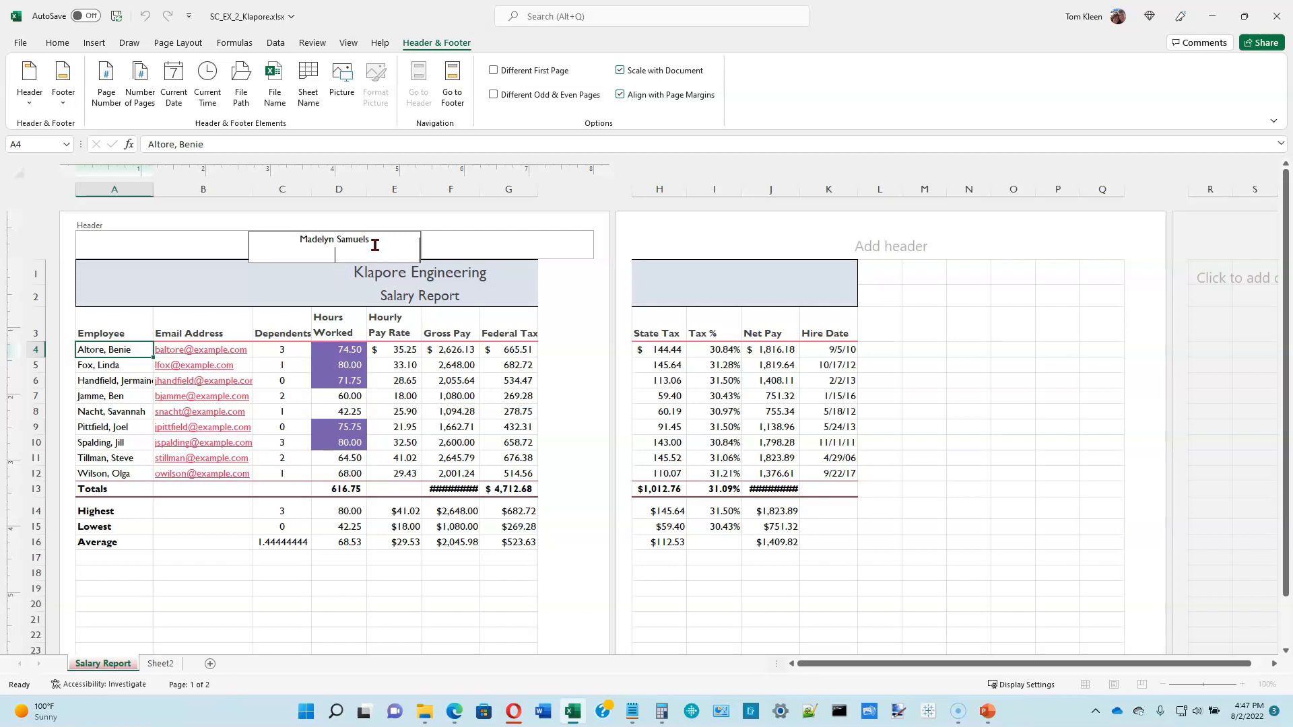
{"action": "type", "text": "Chief Financial Officer"}
{"action": "left_click", "coordinate": [106, 389]}
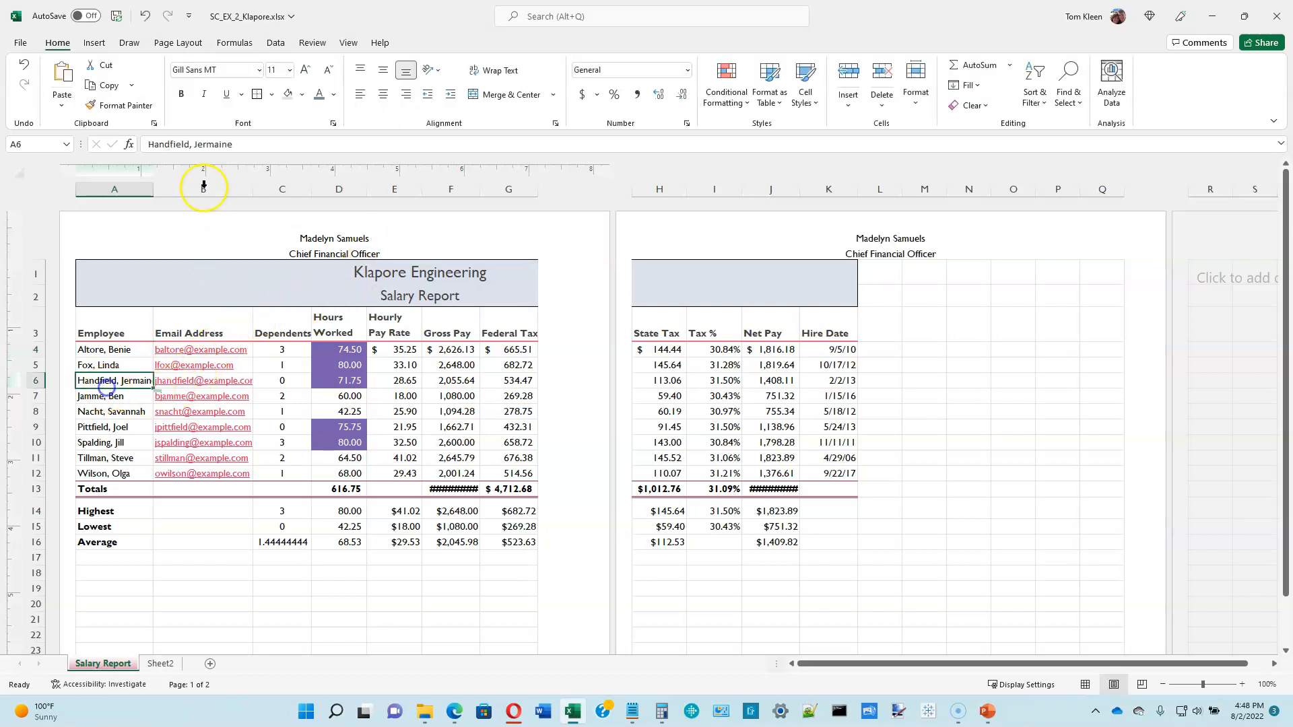
Set the Salary Report worksheet's page orientation to Landscape
{"action": "left_click", "coordinate": [189, 45]}
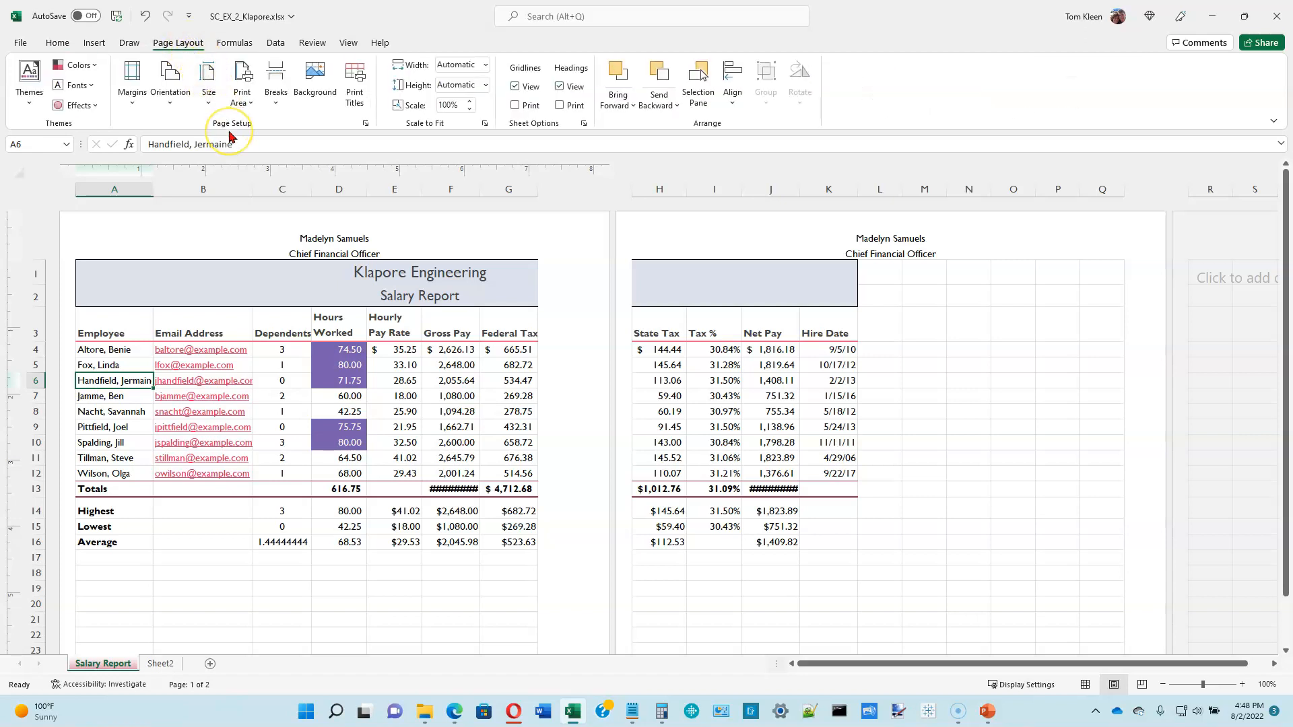
{"action": "left_click", "coordinate": [171, 102]}
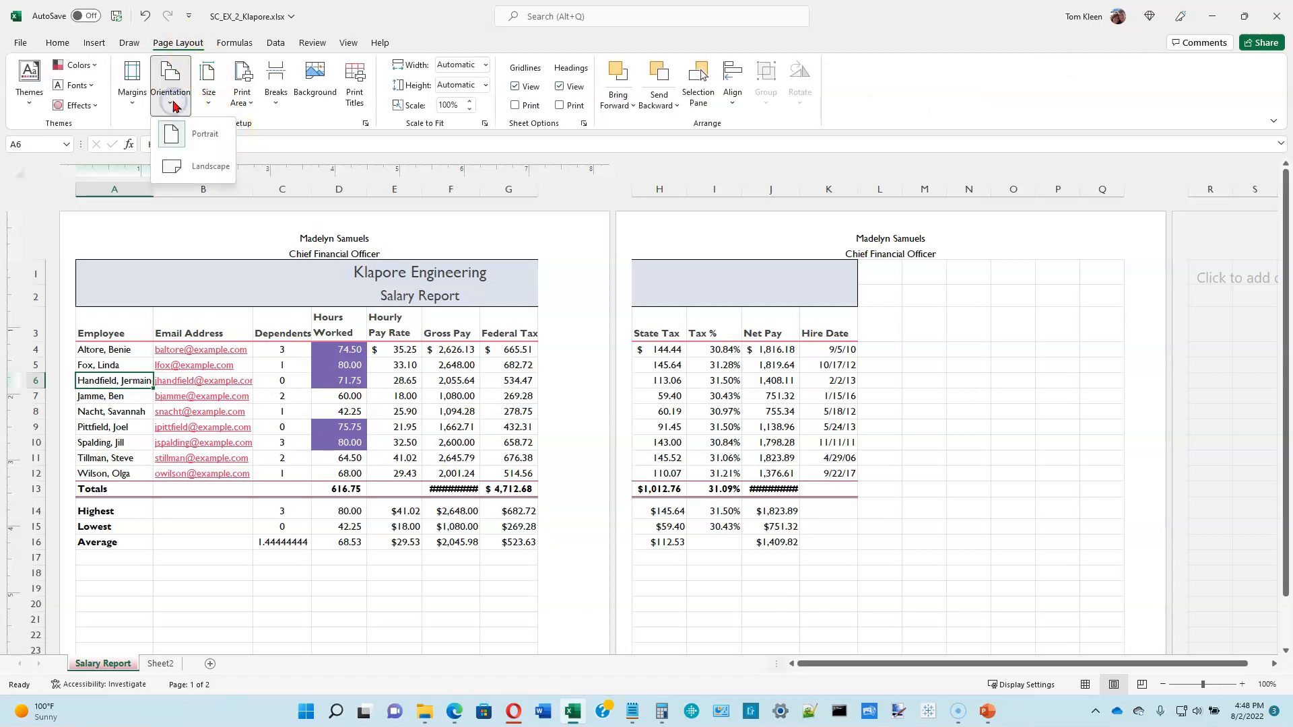
{"action": "left_click", "coordinate": [205, 173]}
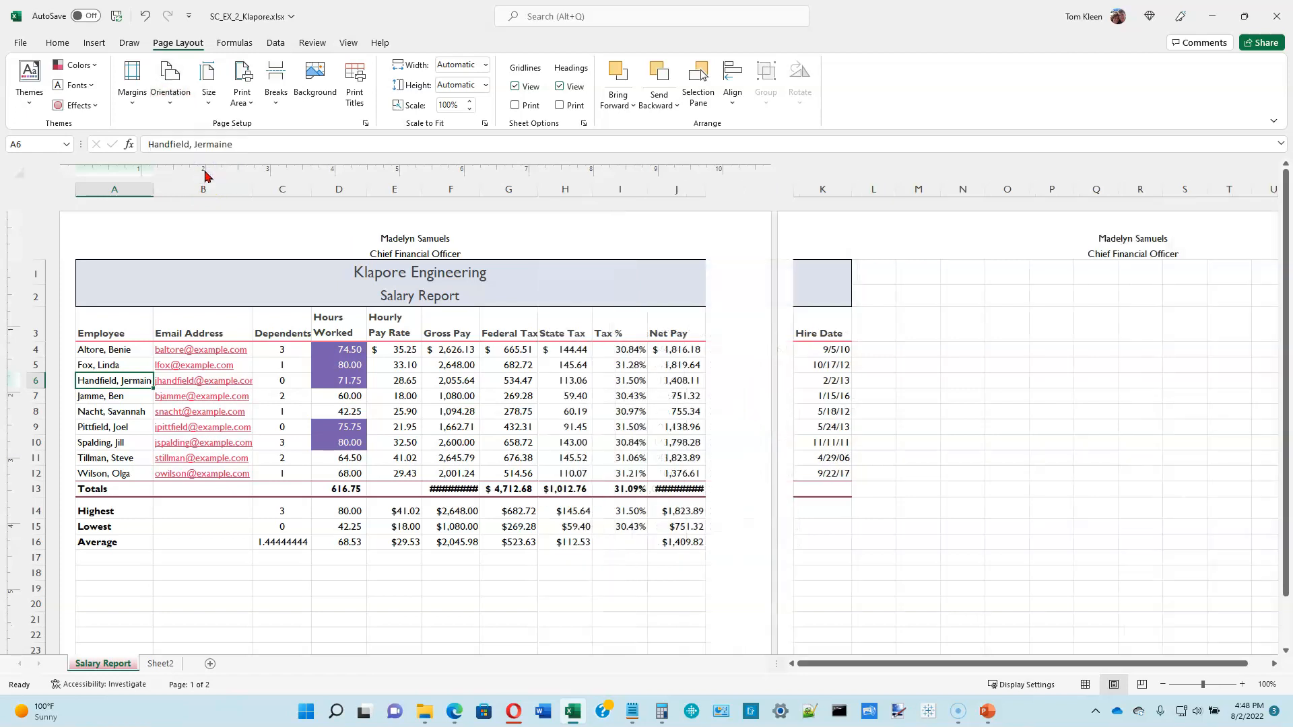
AutoFit the widths of the Gross Pay column F and the Net Pay column J so their totals fit
{"action": "left_click", "coordinate": [486, 187]}
{"action": "double_click", "coordinate": [480, 192]}
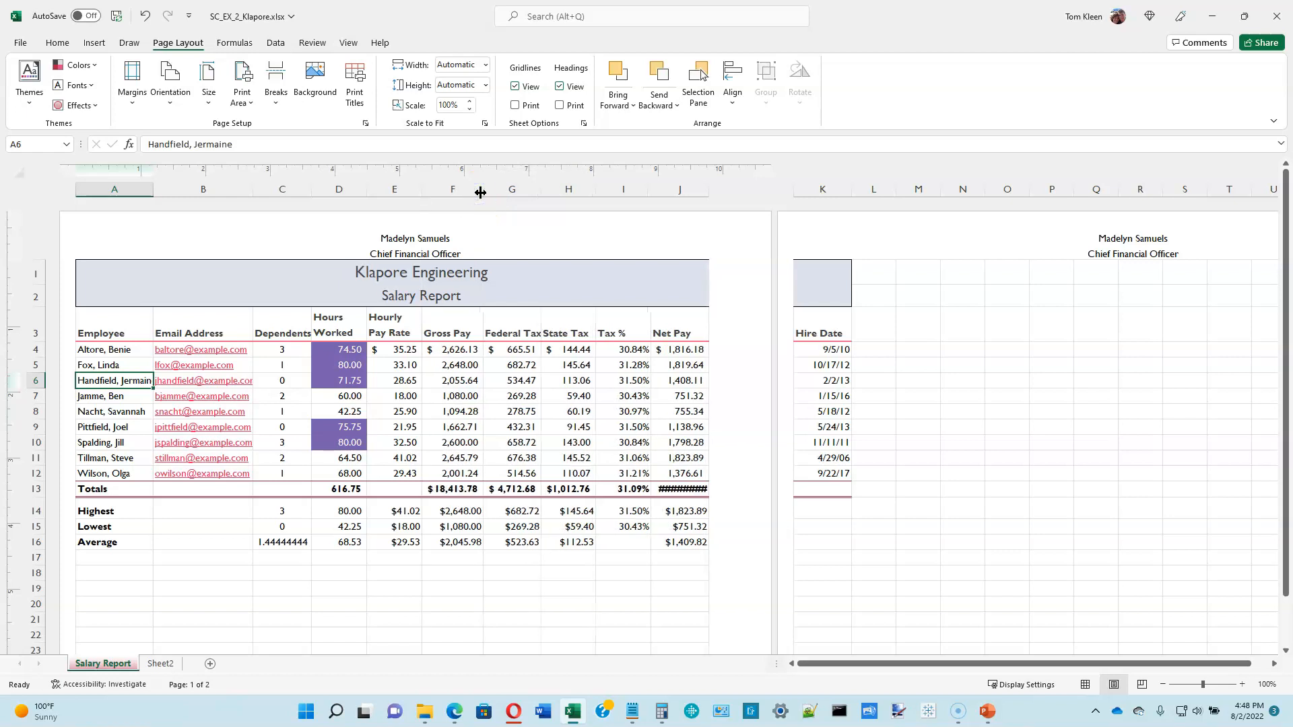
{"action": "double_click", "coordinate": [710, 193]}
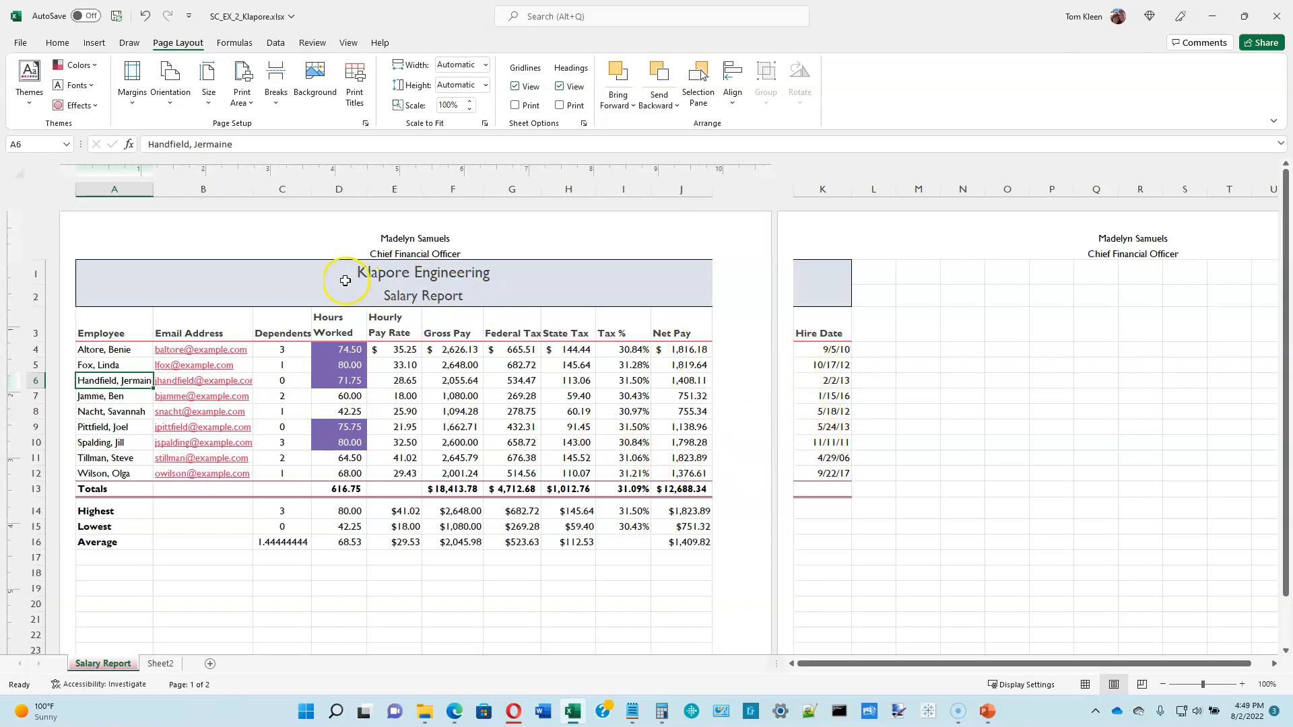
Set the print scaling to Fit Sheet on One Page in the print settings and return to the worksheet
{"action": "left_click", "coordinate": [21, 44]}
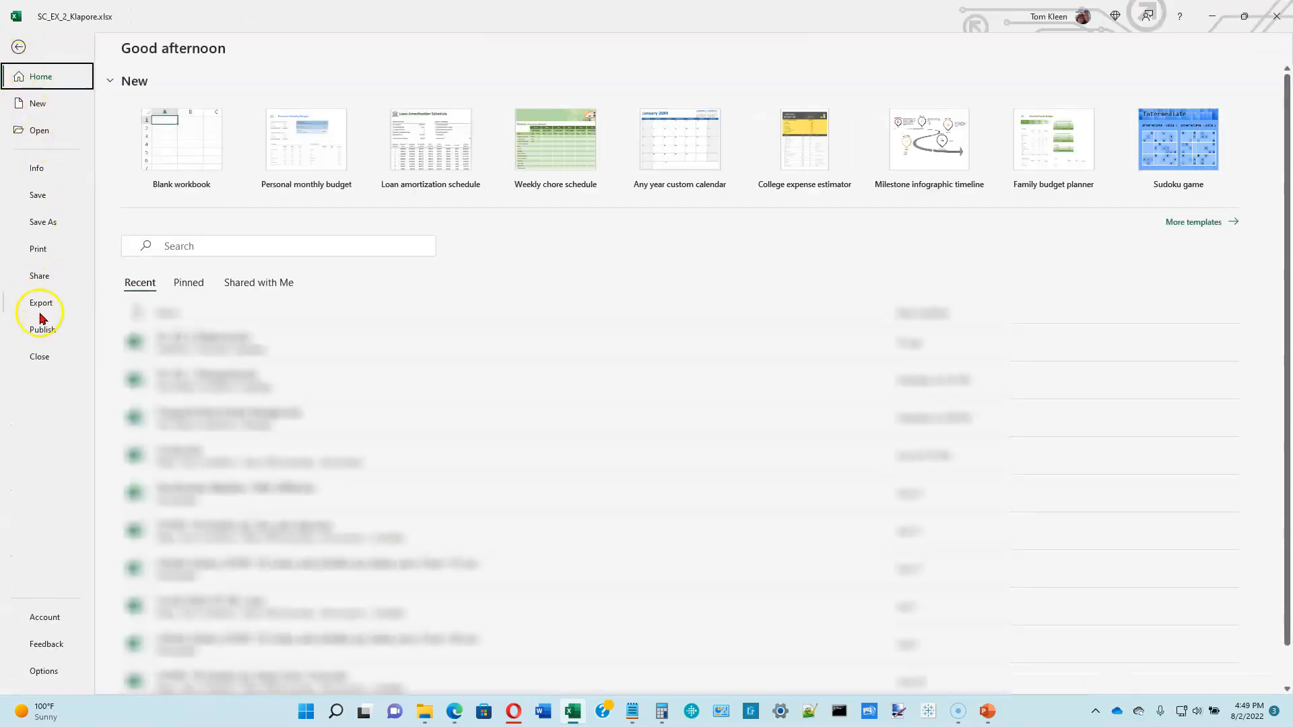
{"action": "key", "text": "ctrl+p"}
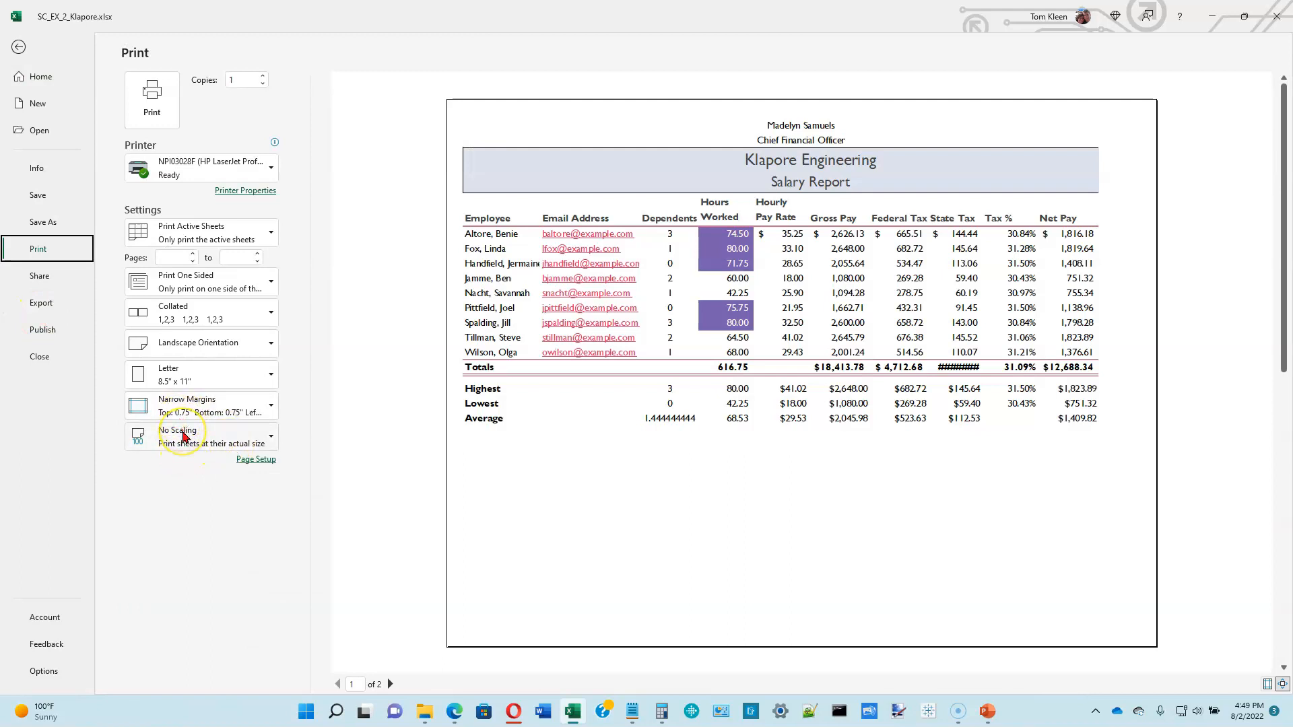
{"action": "left_click", "coordinate": [183, 436]}
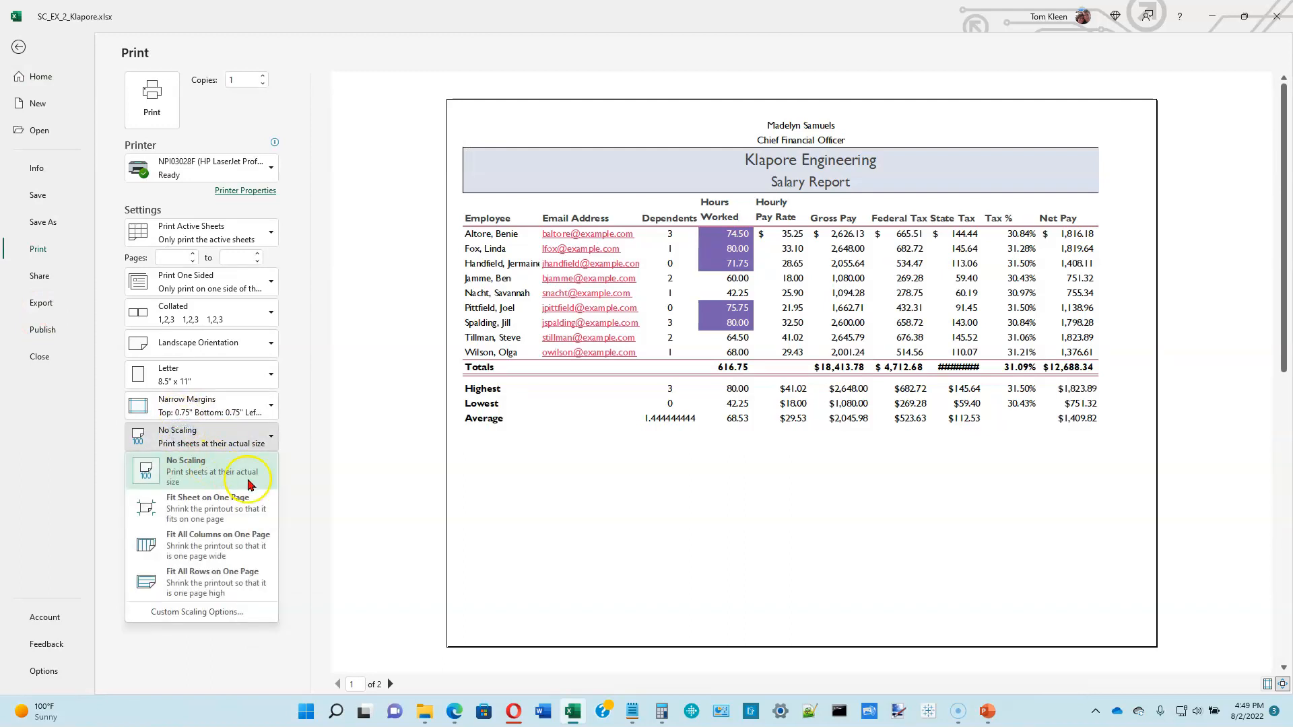
{"action": "left_click", "coordinate": [236, 511]}
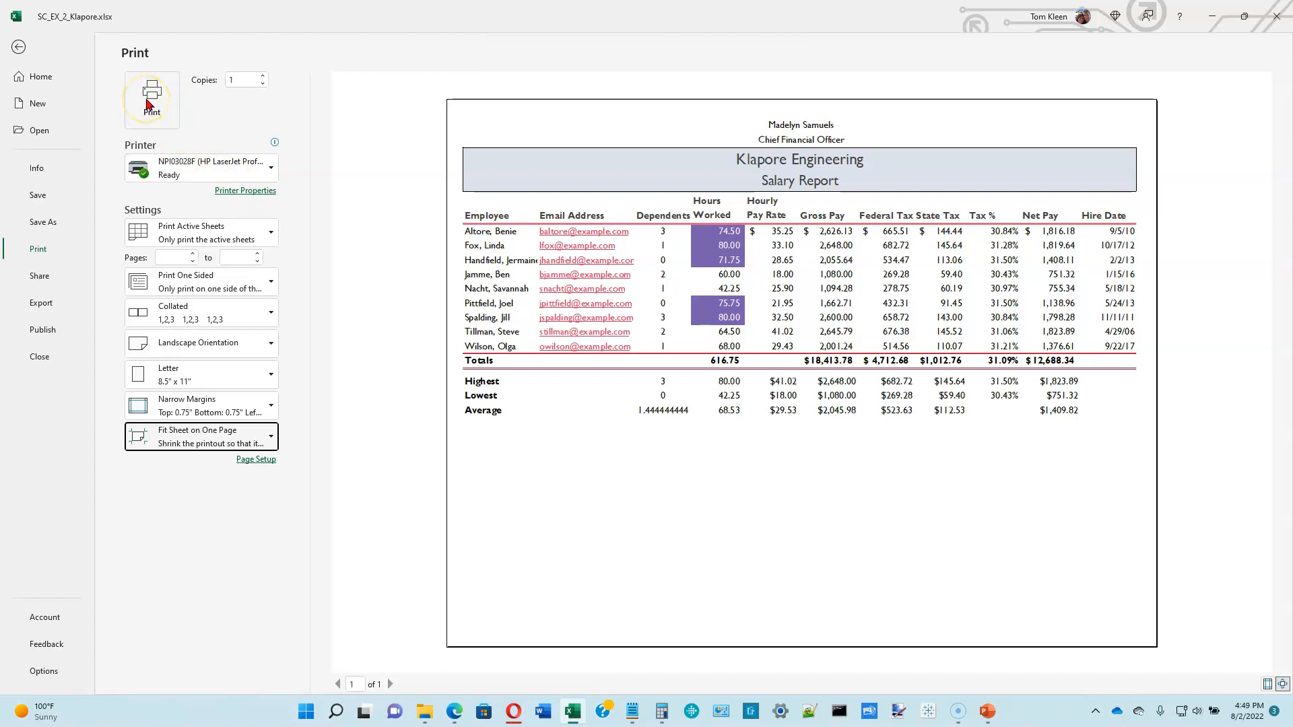
{"action": "left_click", "coordinate": [19, 47]}
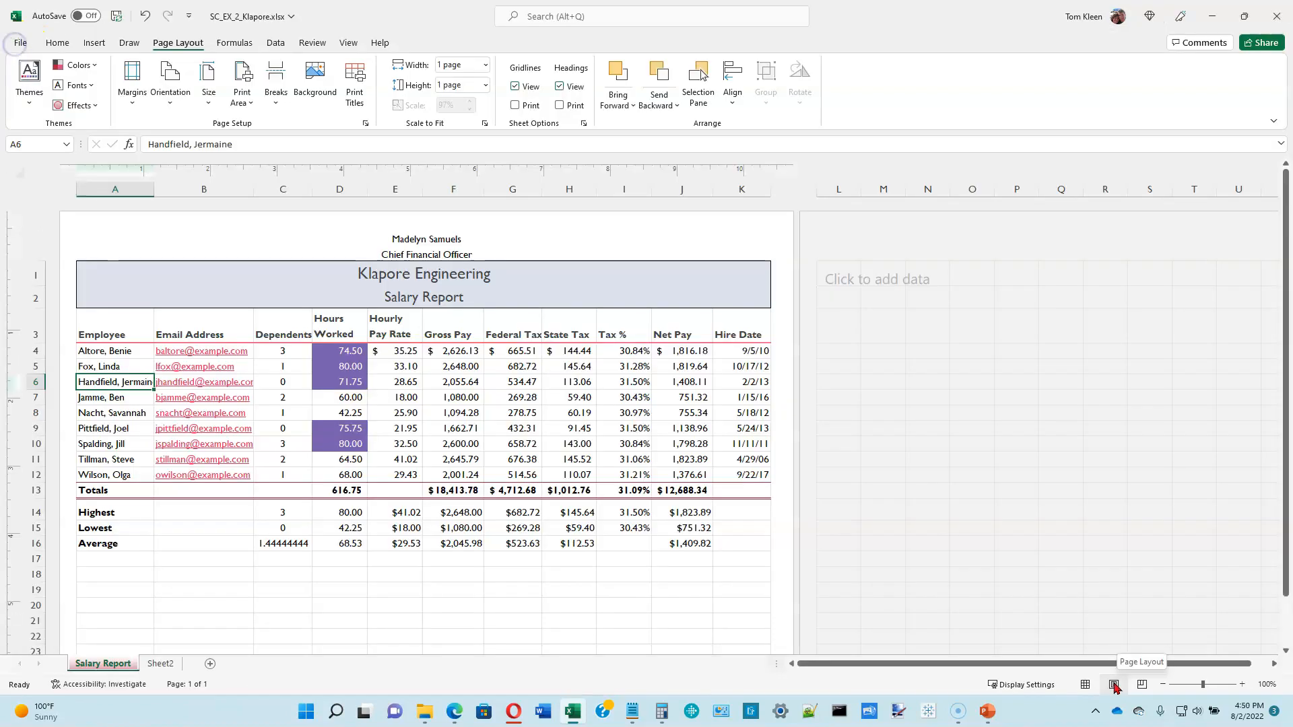
Select the range A3:F16, set the print settings to Print Selection, and return to the worksheet
{"action": "left_click", "coordinate": [125, 328]}
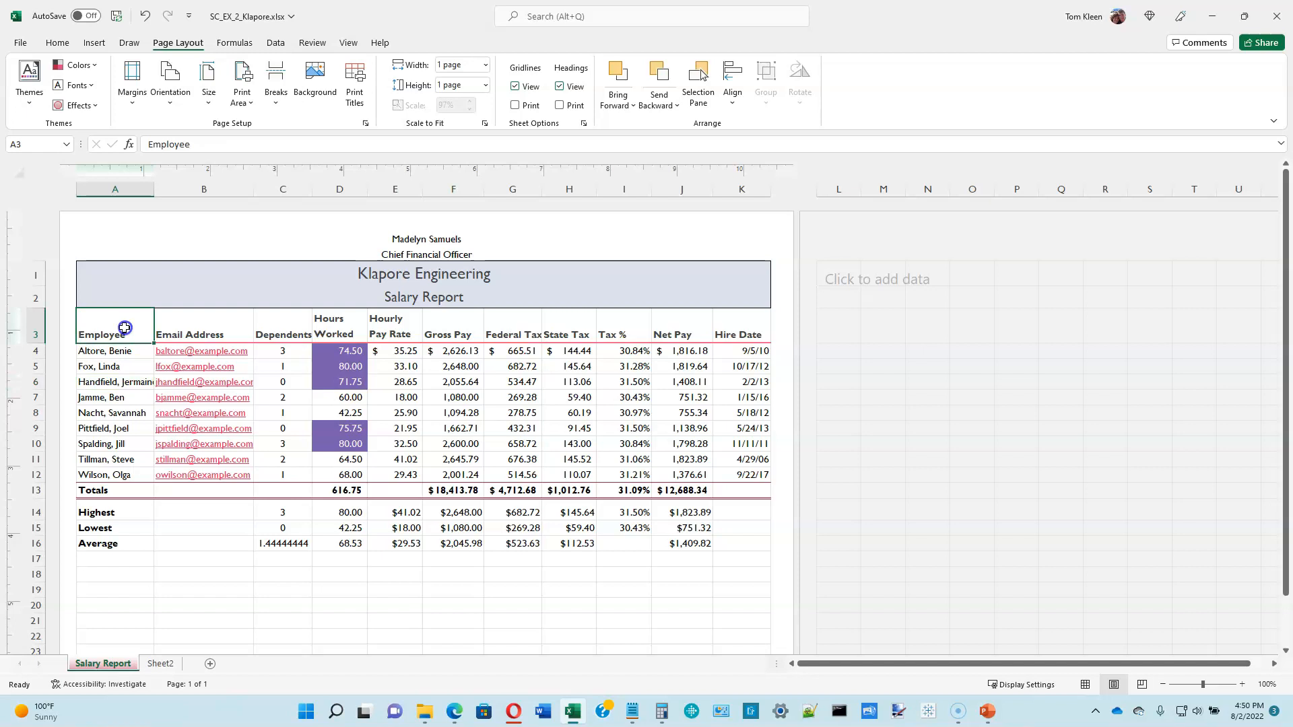
{"action": "left_click_drag", "start_coordinate": [125, 328], "coordinate": [464, 546]}
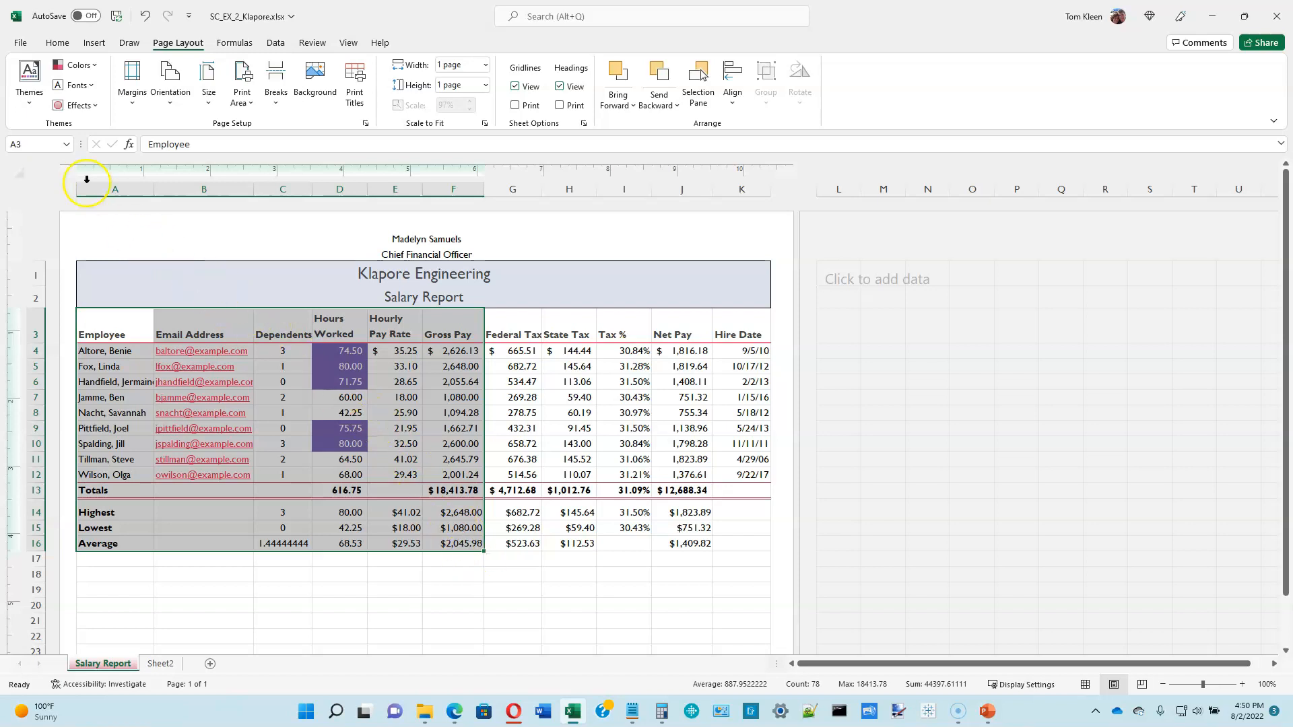
{"action": "left_click", "coordinate": [19, 43]}
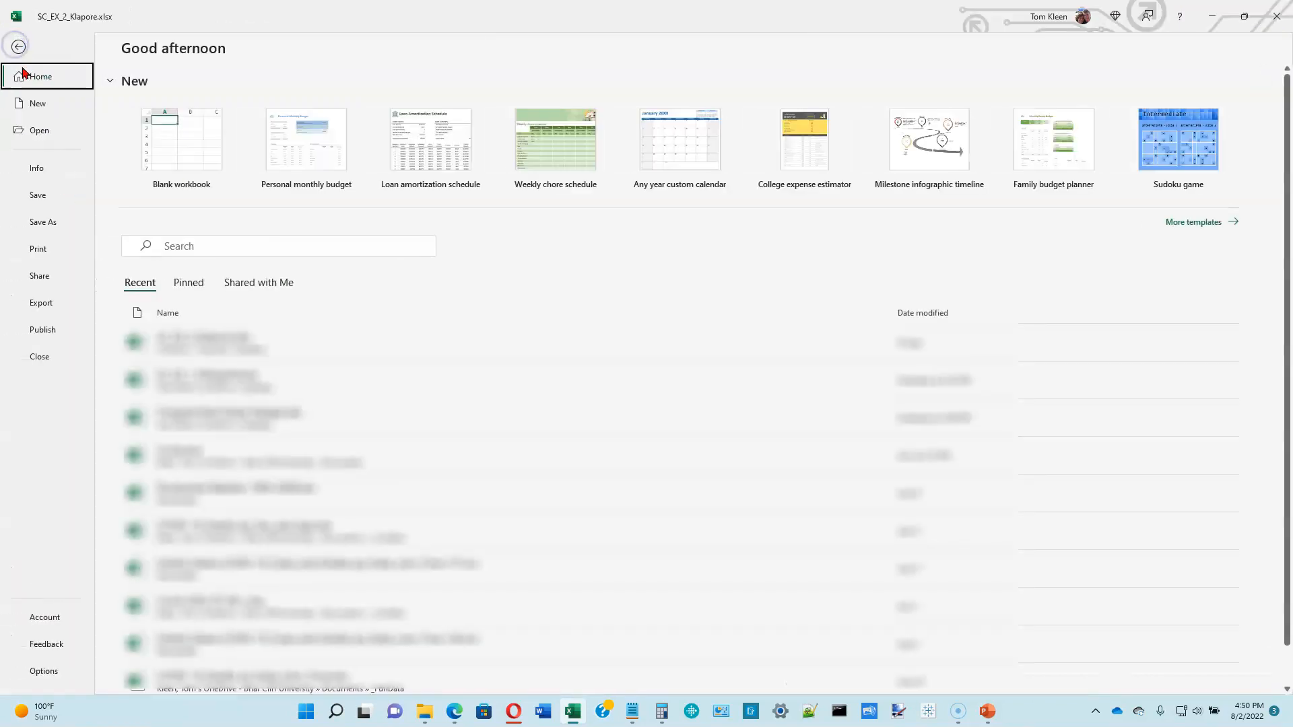
{"action": "left_click", "coordinate": [38, 249]}
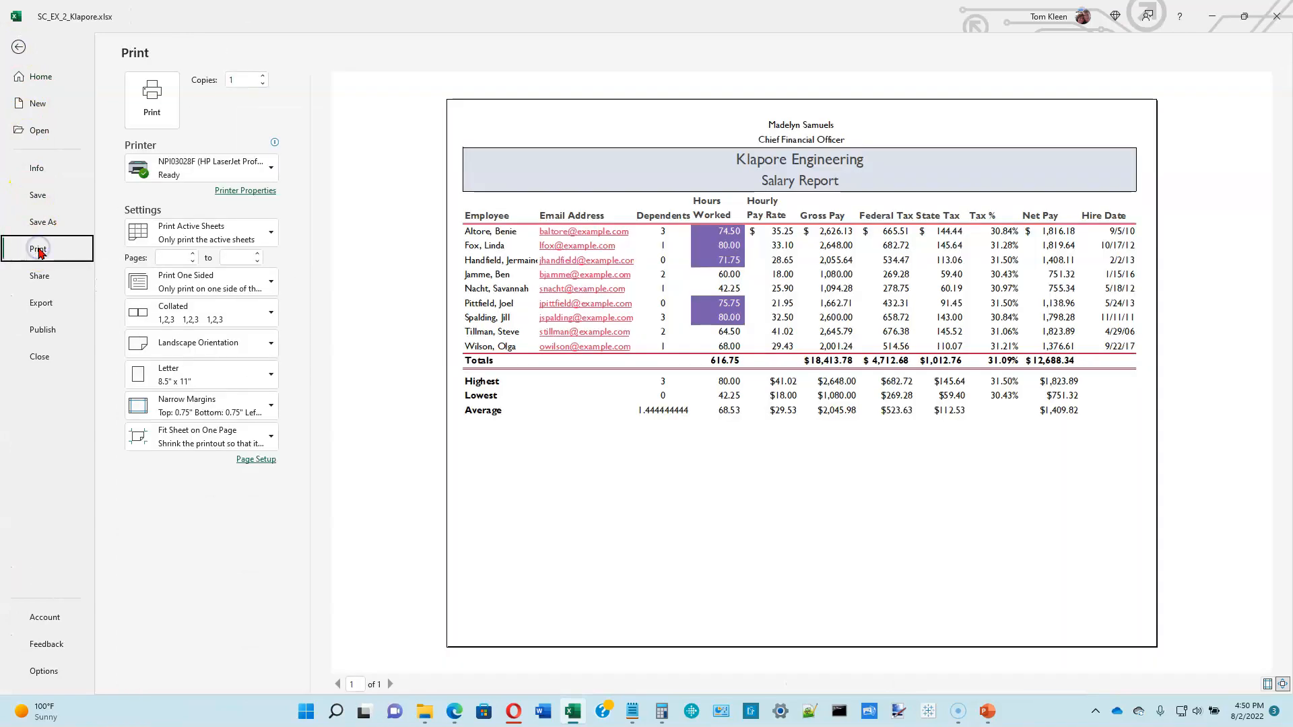
{"action": "left_click", "coordinate": [271, 238]}
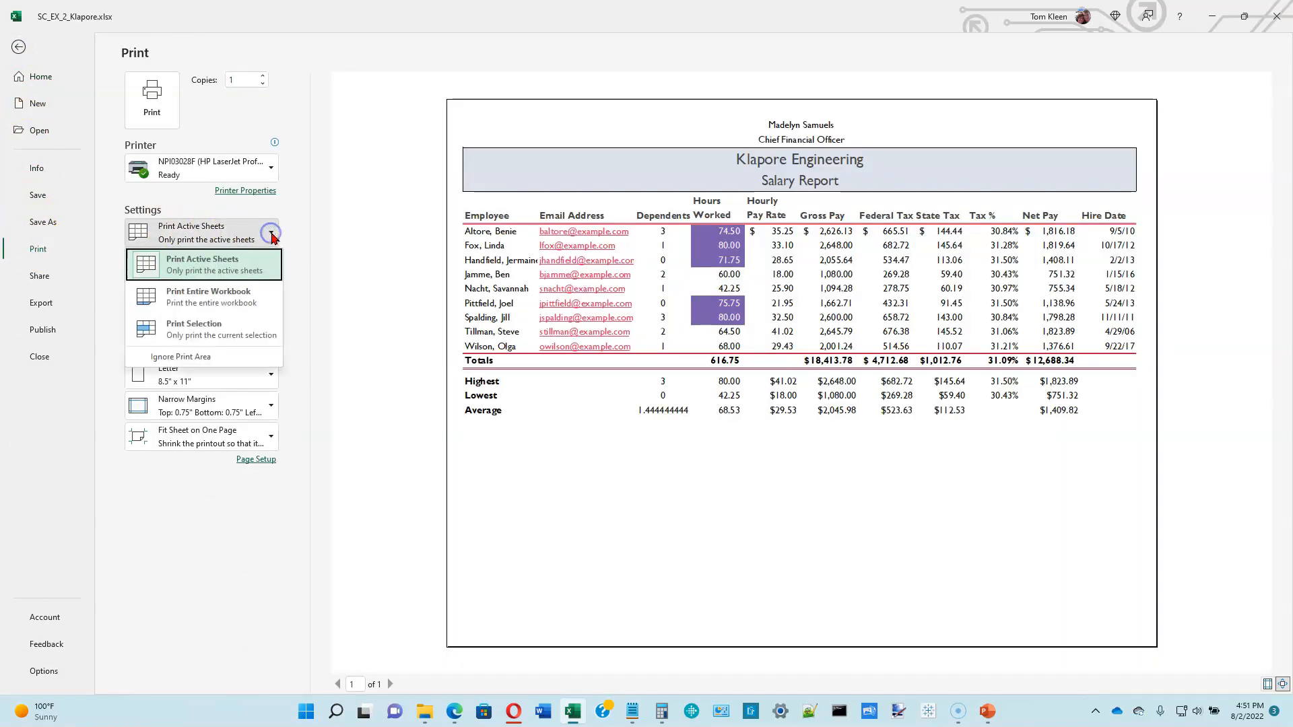
{"action": "left_click", "coordinate": [234, 329]}
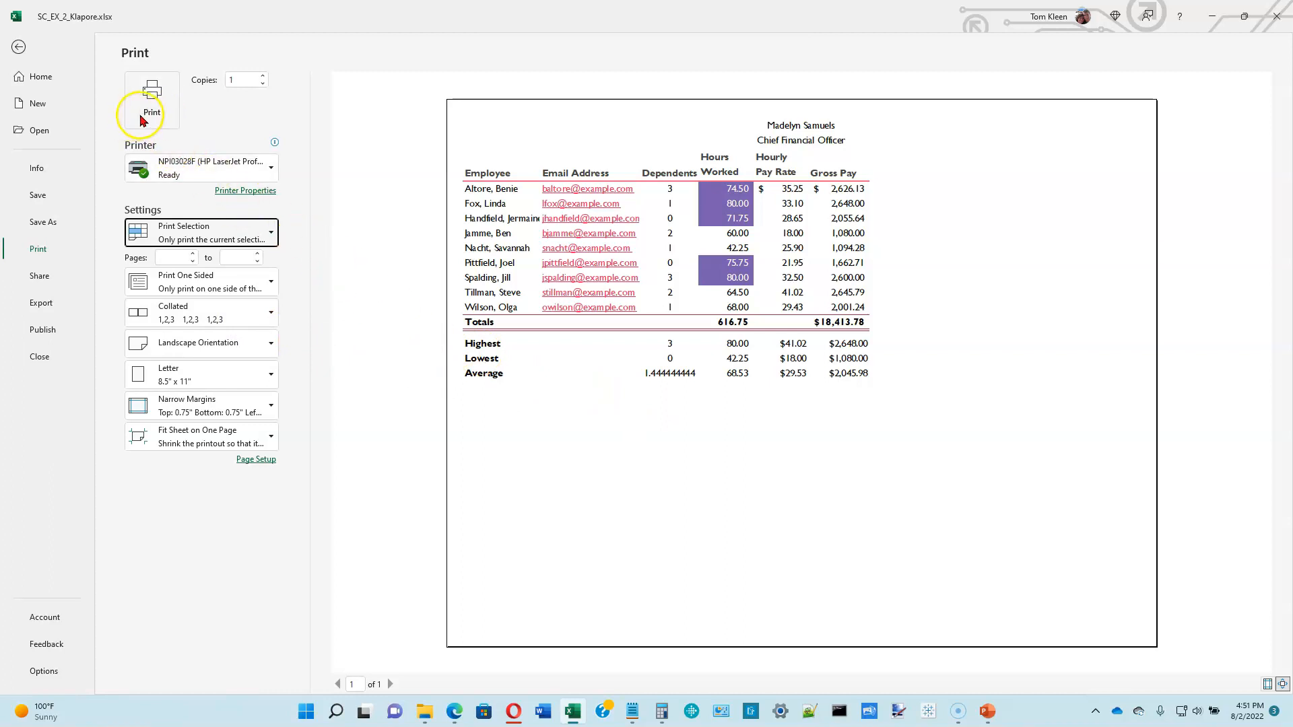
{"action": "left_click", "coordinate": [18, 47]}
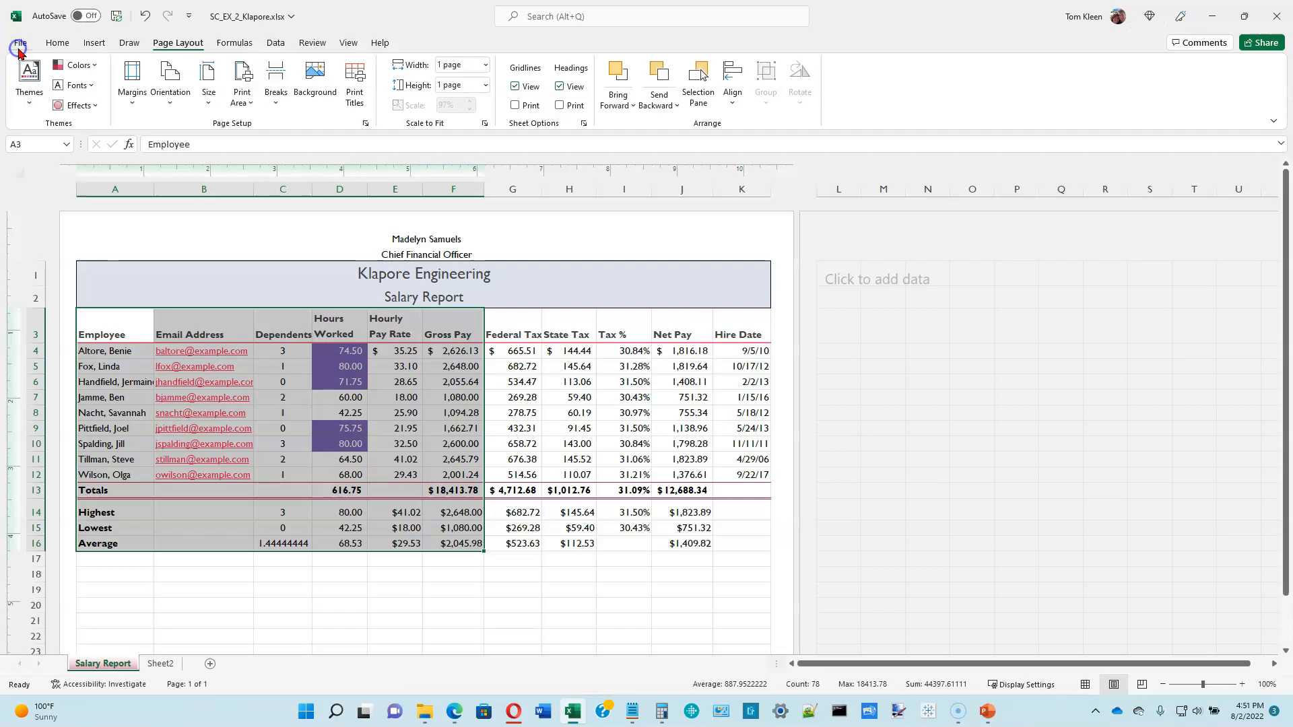
Return the worksheet to Normal view, select A1, and display the formulas version to review its columns
{"action": "left_click", "coordinate": [1085, 685]}
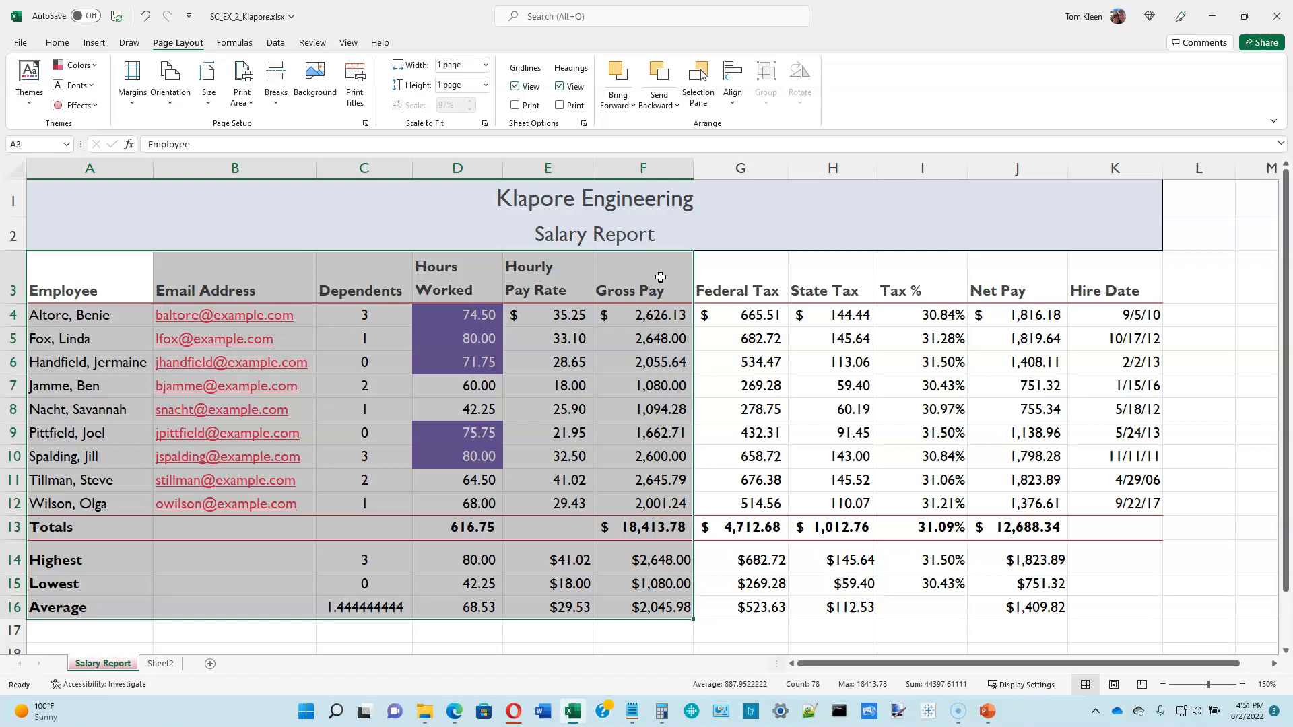
{"action": "left_click", "coordinate": [115, 192]}
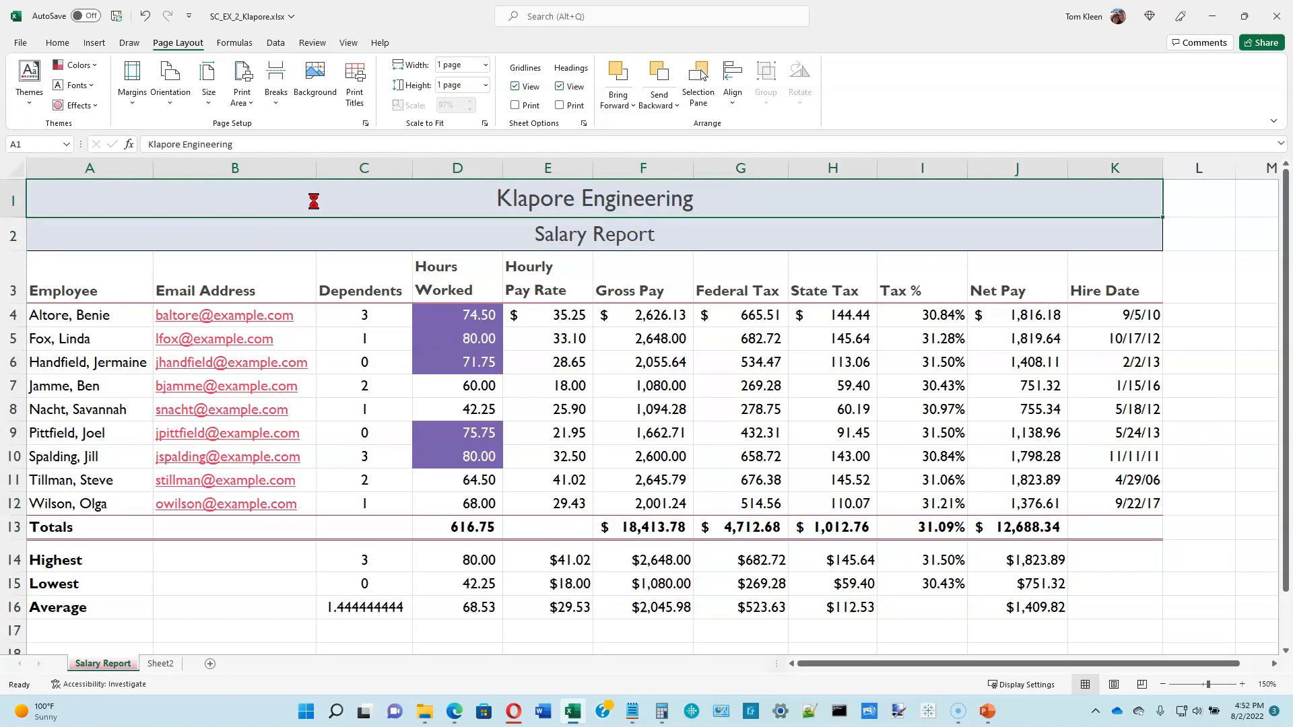
{"action": "key", "text": "ctrl+grave"}
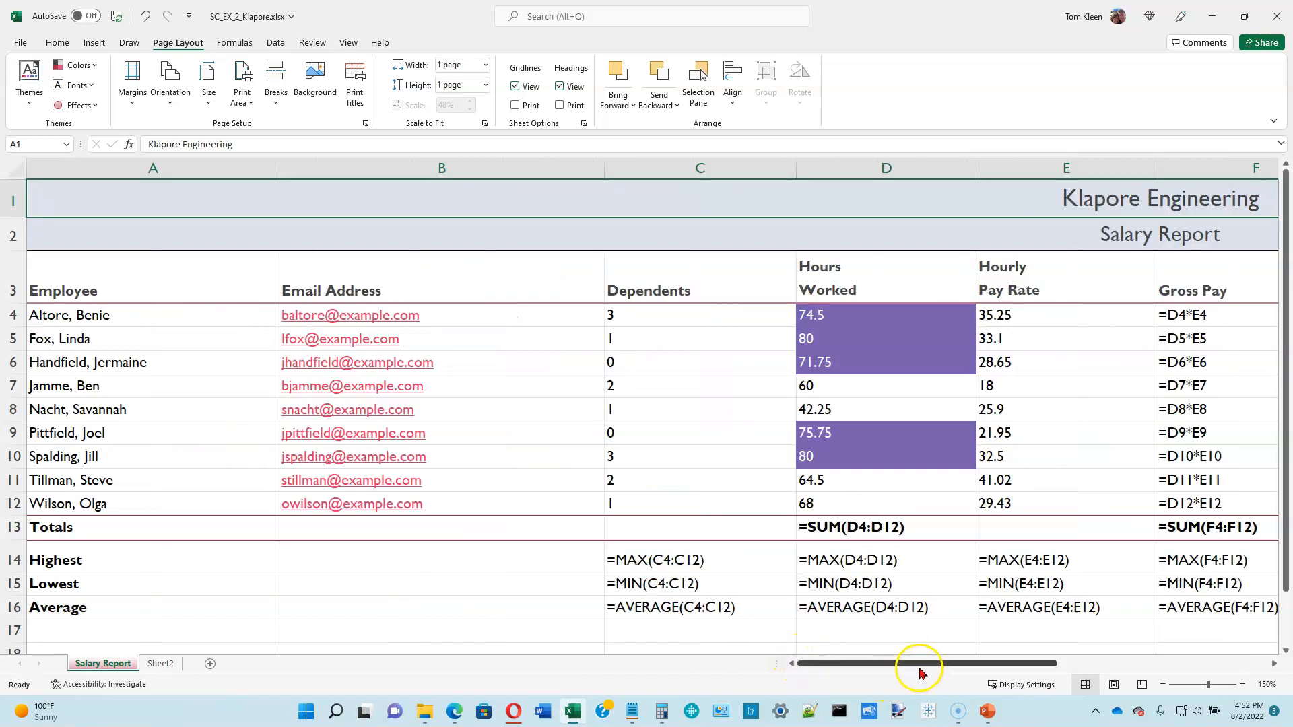
{"action": "left_click_drag", "start_coordinate": [921, 669], "coordinate": [1096, 667]}
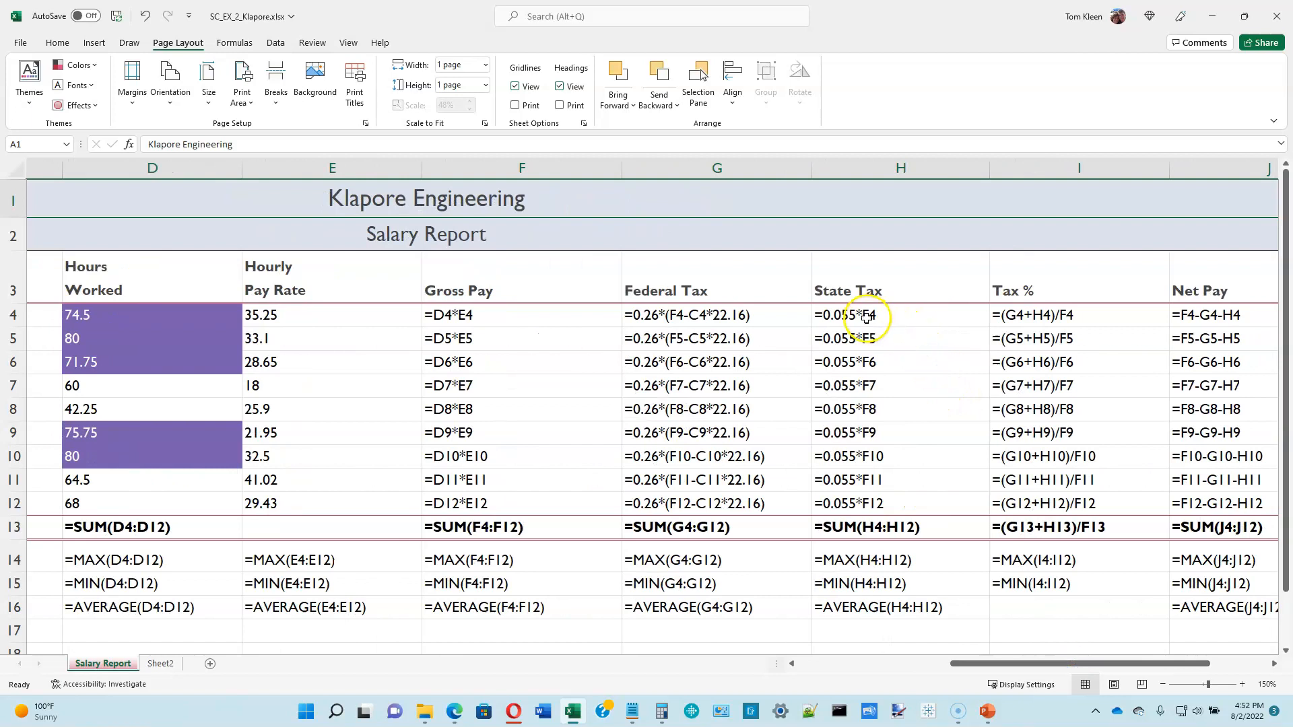
{"action": "left_click_drag", "start_coordinate": [1202, 665], "coordinate": [1240, 667]}
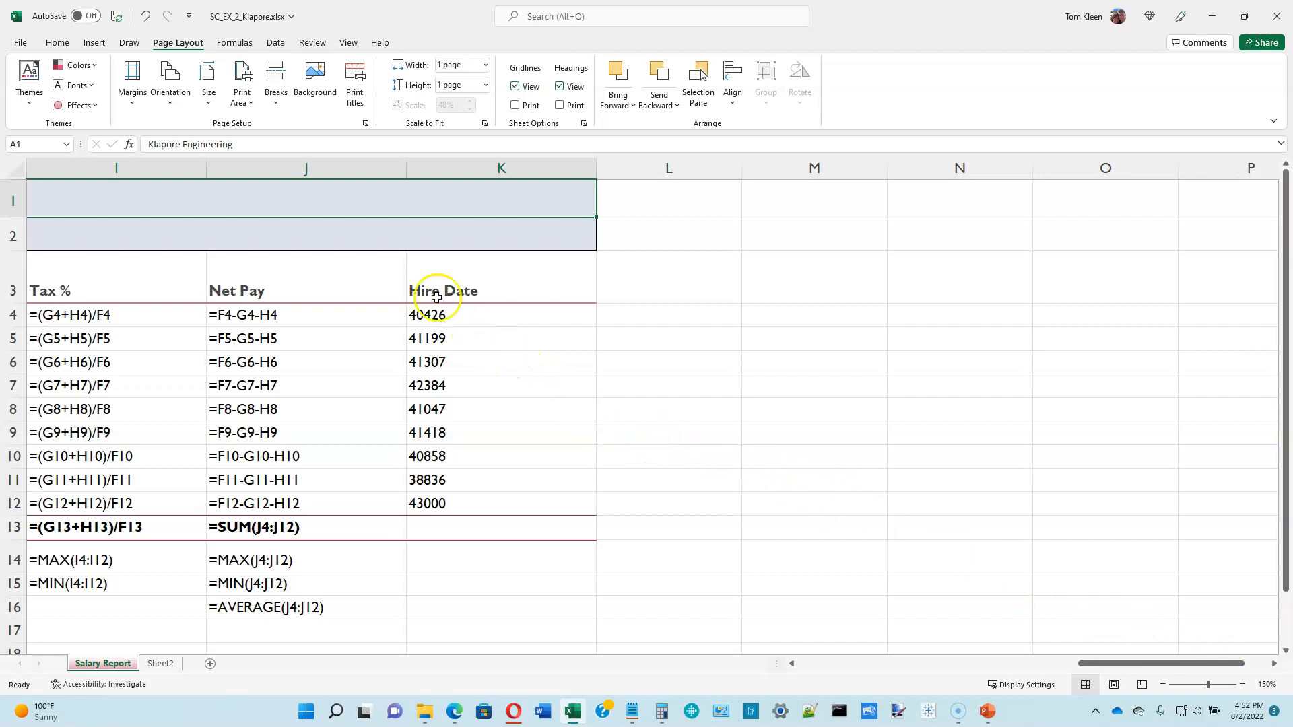
Set up the formulas version in landscape, fitted to 1 page wide by 1 tall, and open its print preview
{"action": "left_click", "coordinate": [365, 124]}
{"action": "left_click", "coordinate": [840, 156]}
{"action": "left_click", "coordinate": [774, 221]}
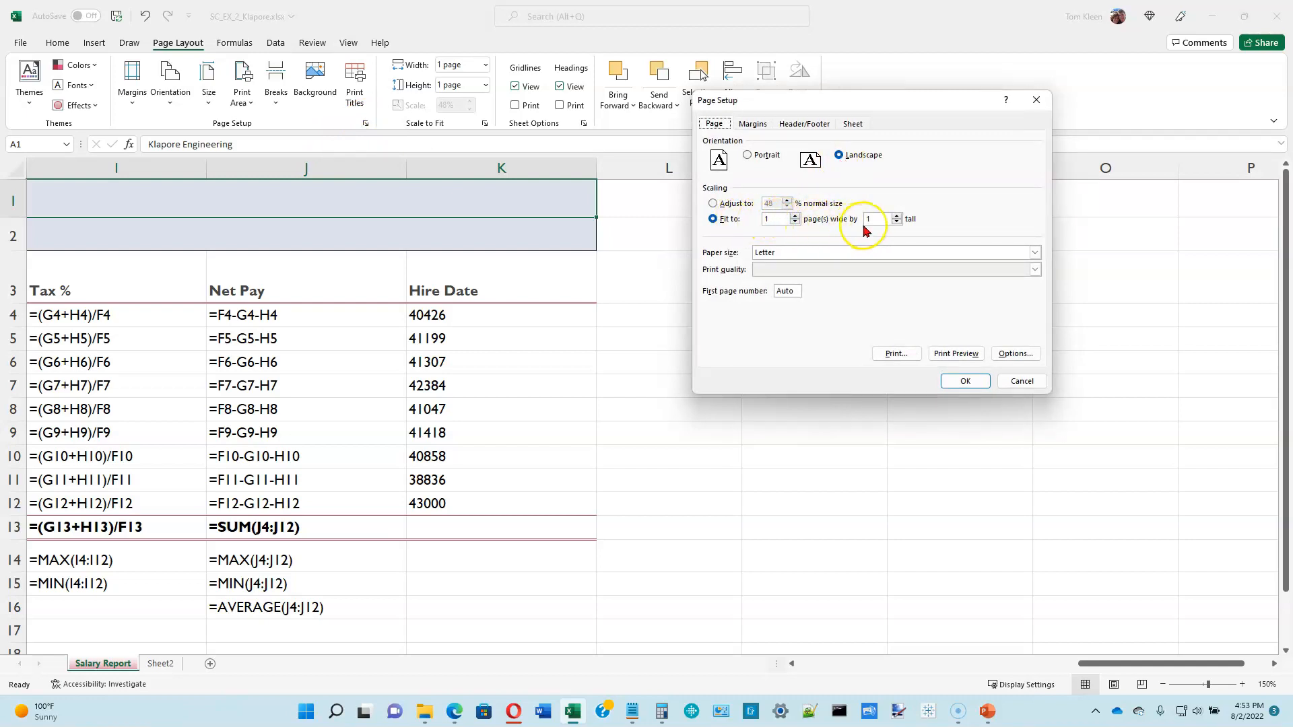
{"action": "left_click", "coordinate": [870, 231]}
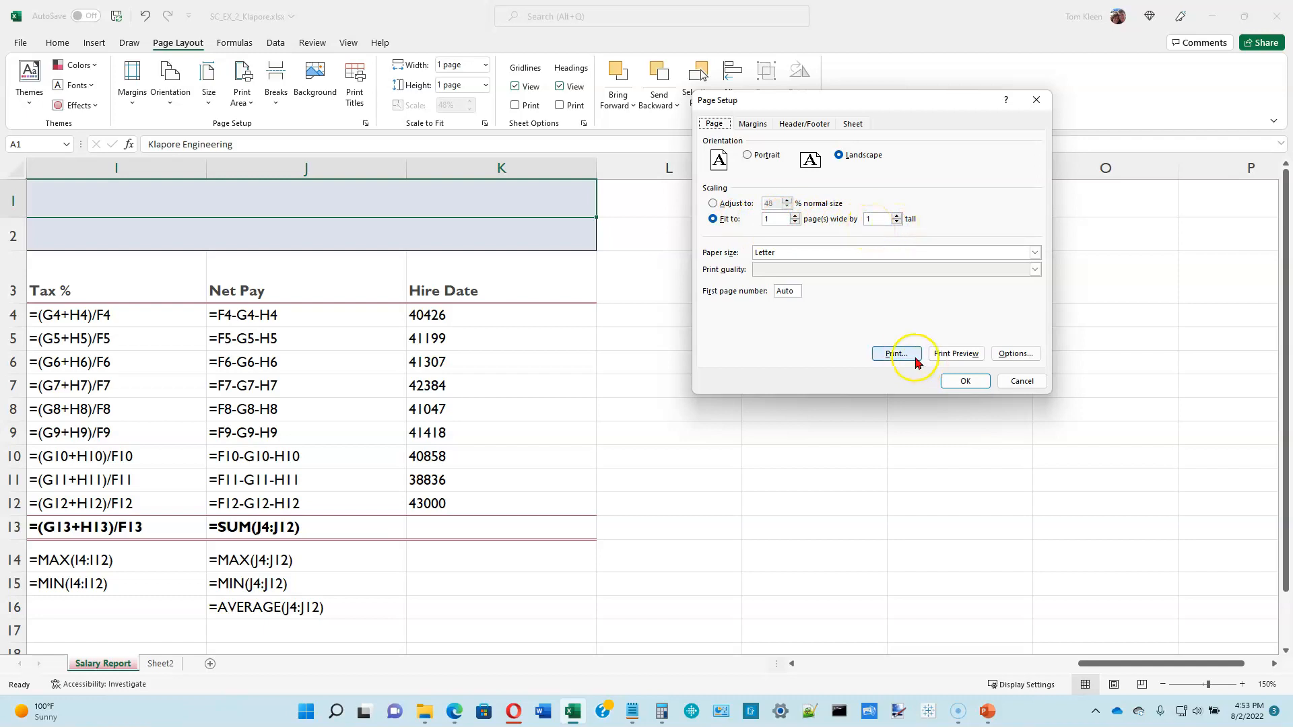
{"action": "left_click", "coordinate": [949, 356]}
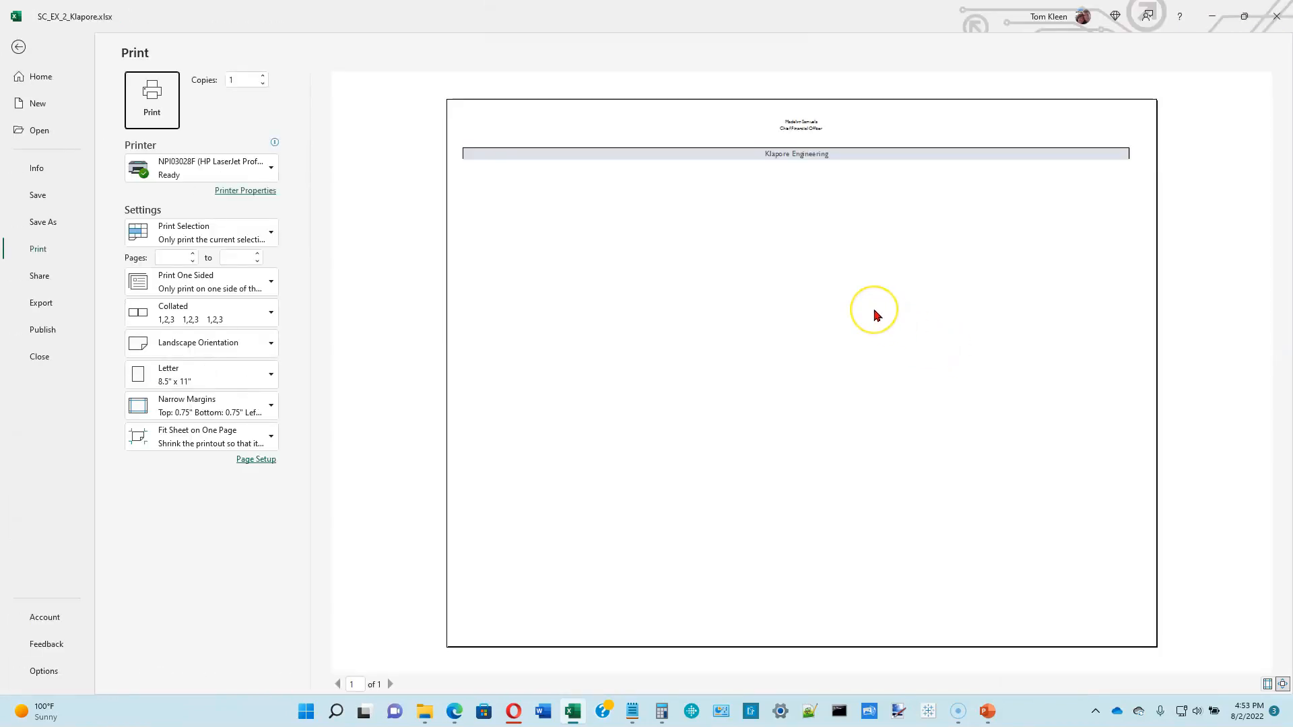
Set the print range to Print Entire Workbook and return to the worksheet
{"action": "left_click", "coordinate": [270, 233]}
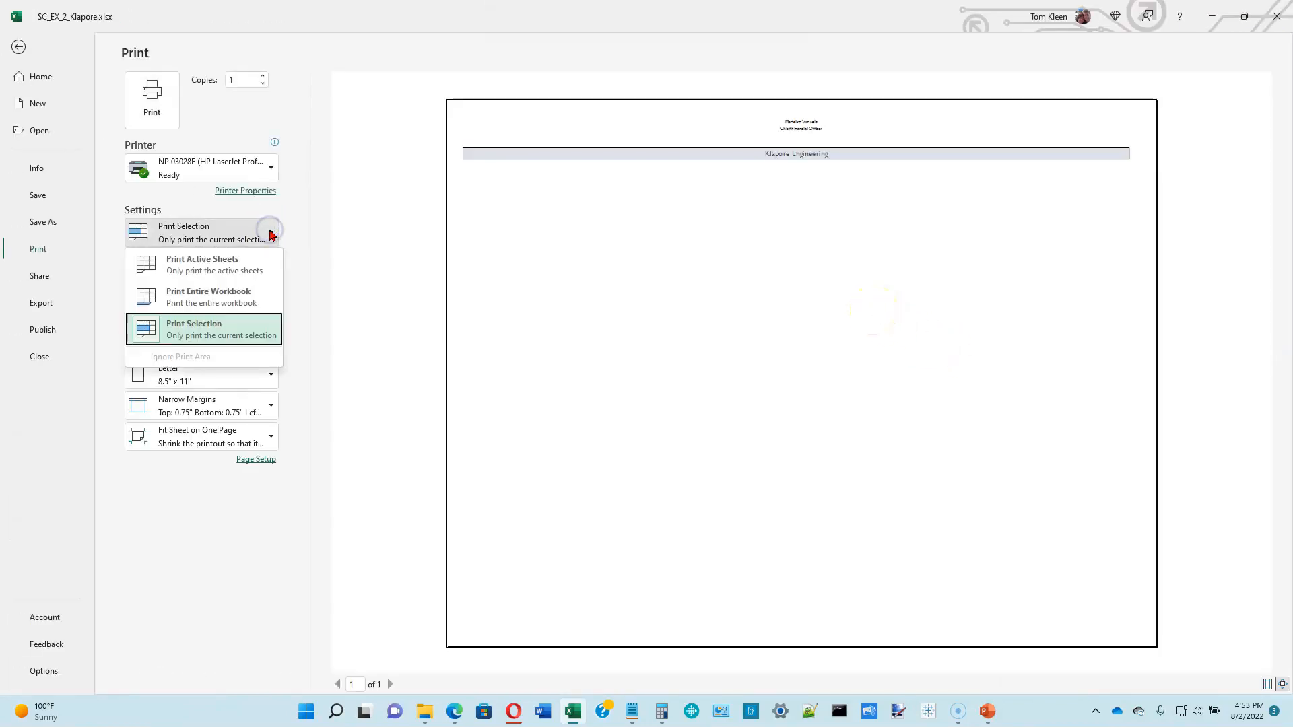
{"action": "left_click", "coordinate": [200, 295]}
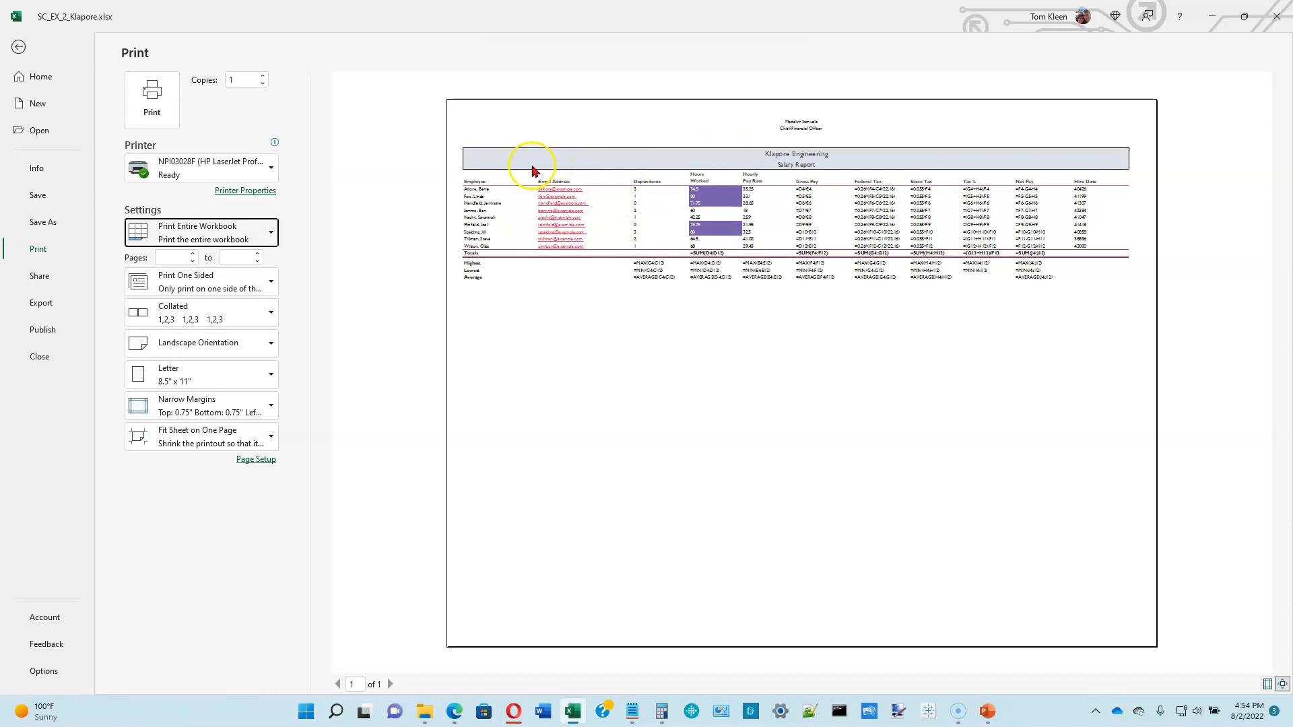
{"action": "left_click", "coordinate": [19, 47]}
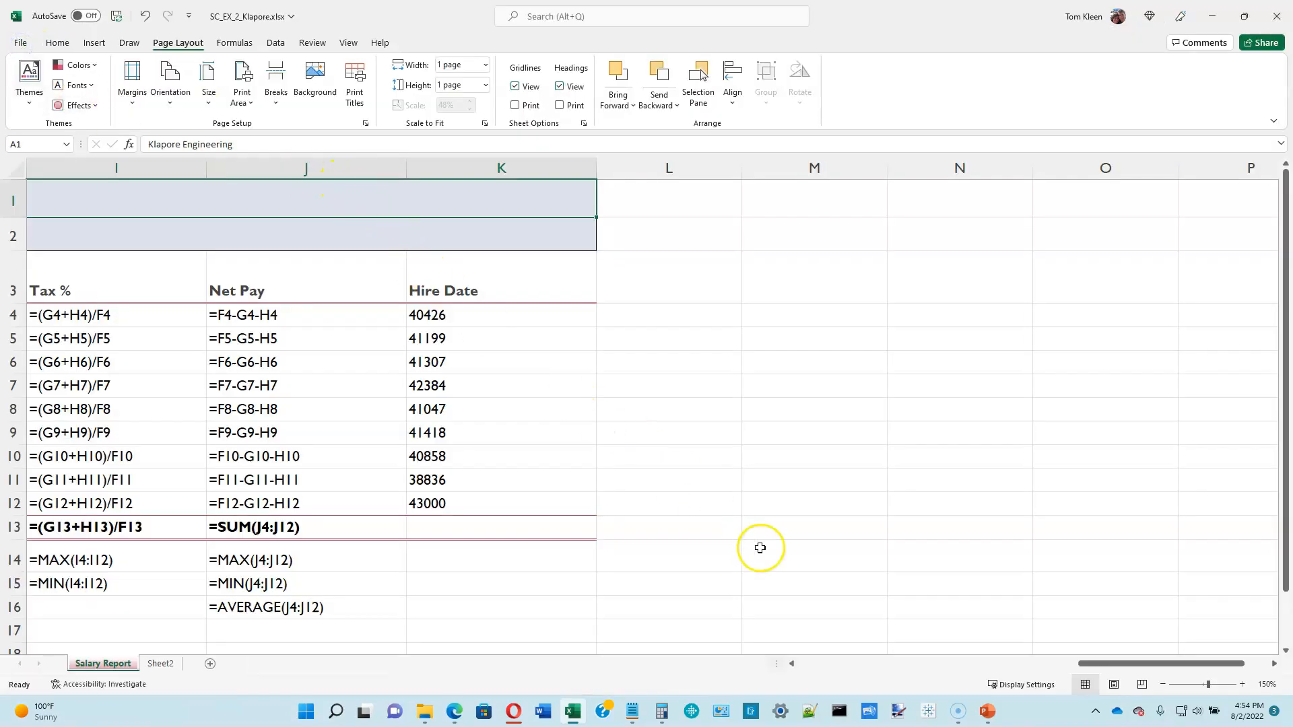
Switch the worksheet from formulas back to values and set its print scaling to 100% of normal size
{"action": "left_click", "coordinate": [1085, 685]}
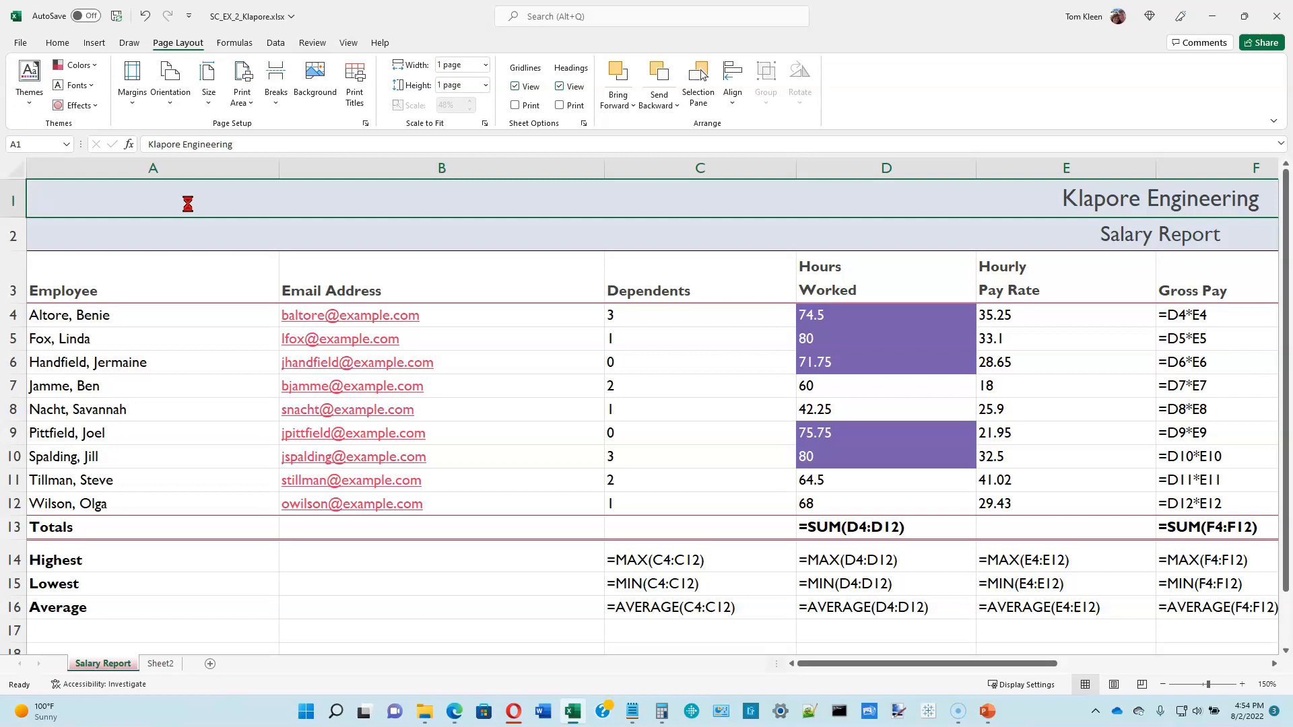
{"action": "key", "text": "ctrl+grave"}
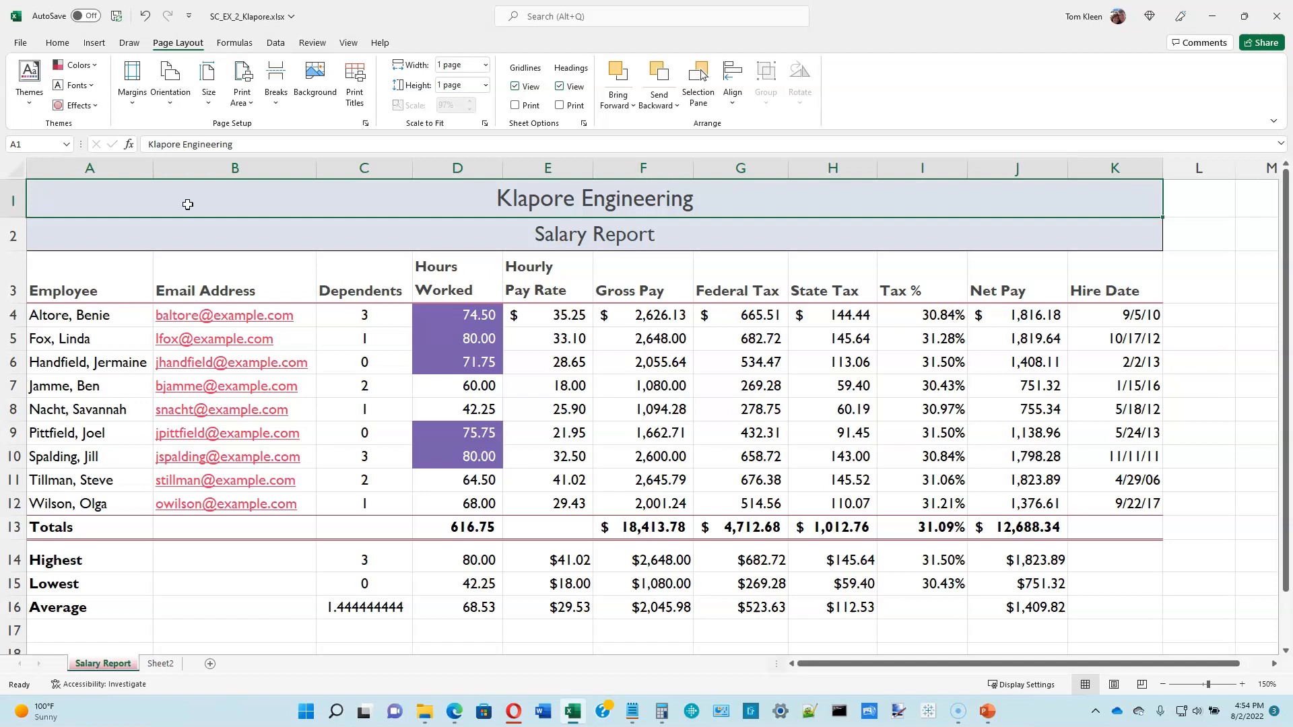
{"action": "left_click", "coordinate": [187, 42]}
{"action": "left_click", "coordinate": [365, 123]}
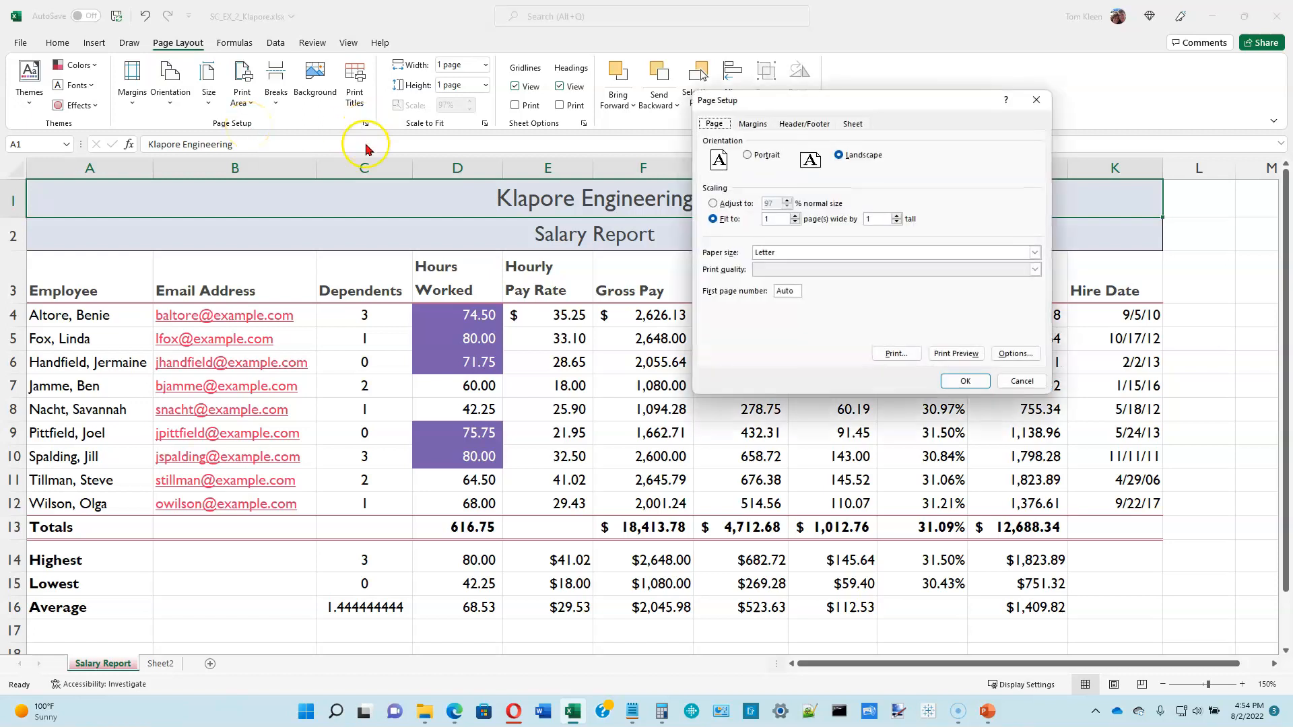
{"action": "left_click", "coordinate": [713, 203]}
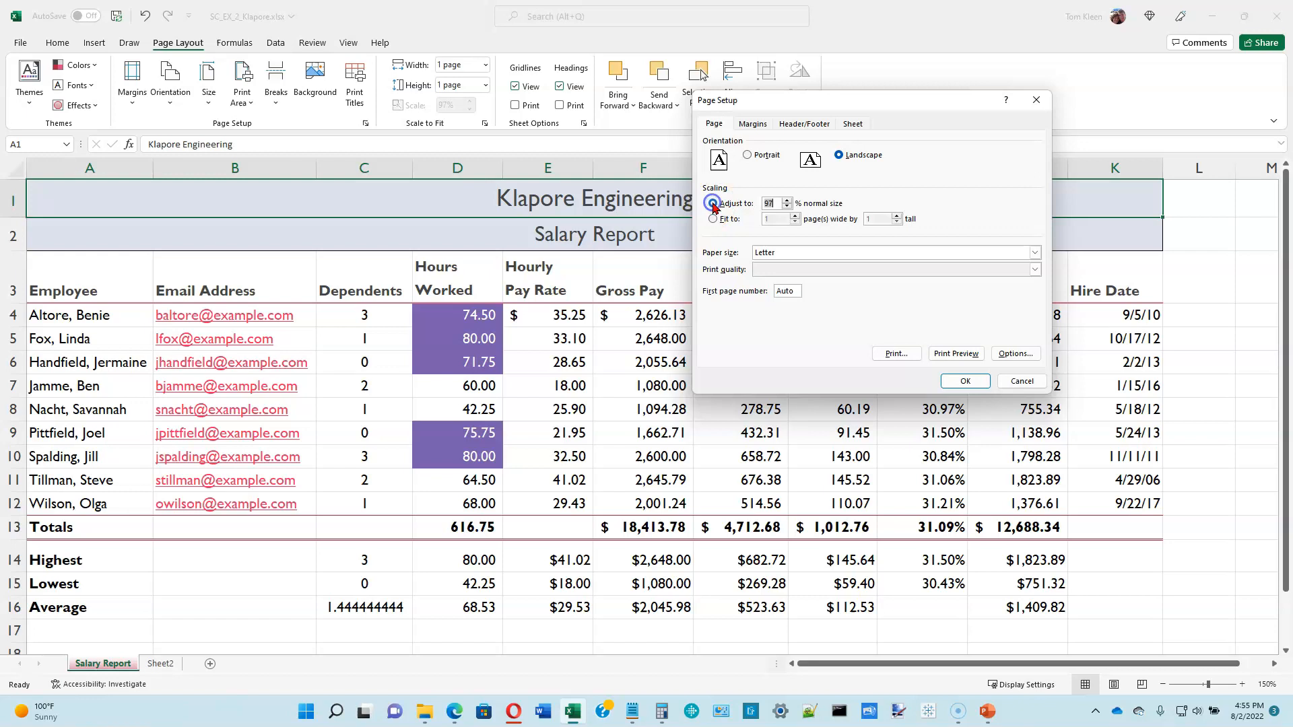
{"action": "left_click", "coordinate": [786, 201]}
{"action": "left_click", "coordinate": [786, 201]}
{"action": "left_click", "coordinate": [787, 201]}
{"action": "left_click", "coordinate": [963, 381]}
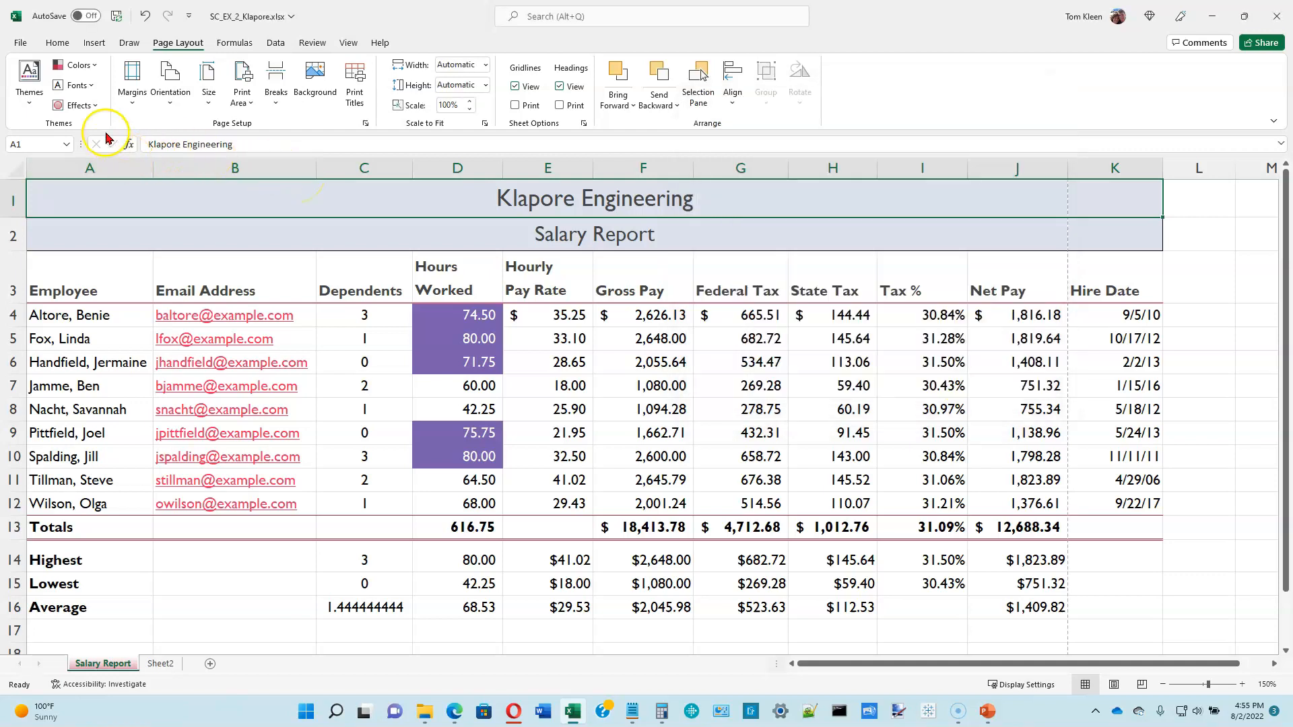
Save the finished workbook under its existing file name
{"action": "left_click", "coordinate": [57, 42]}
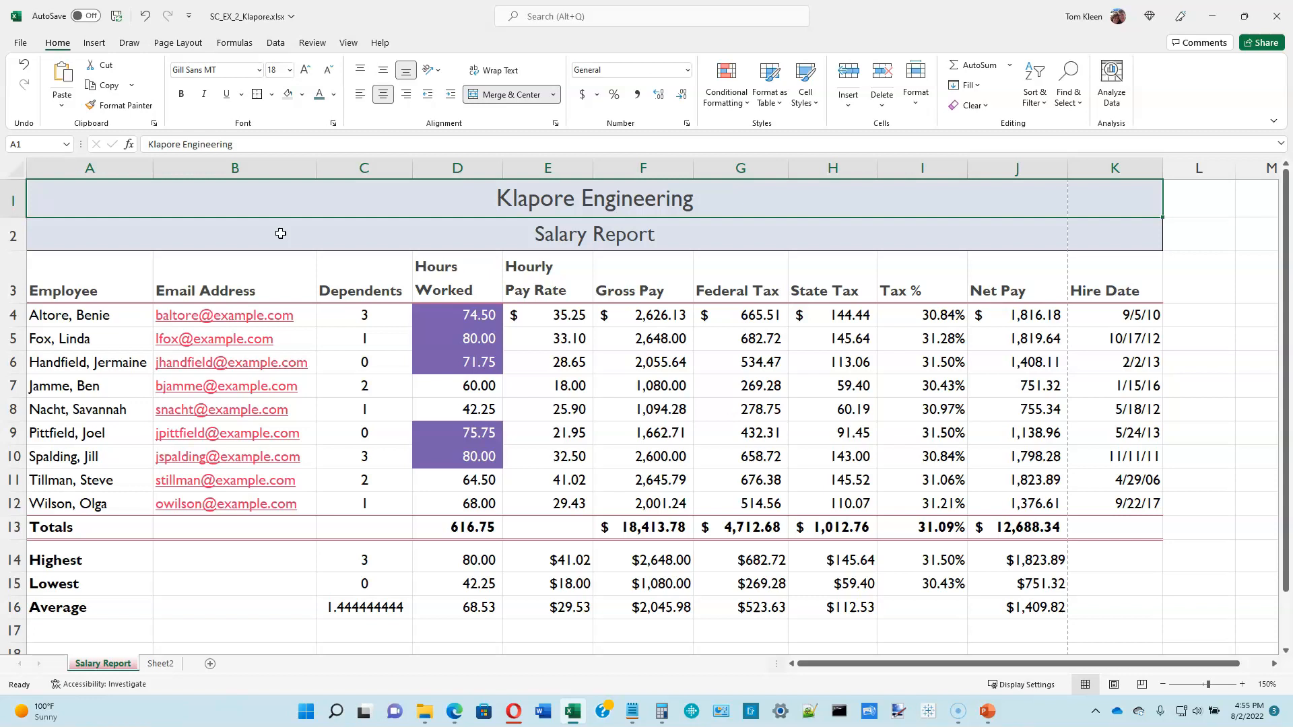
{"action": "left_click", "coordinate": [117, 18]}
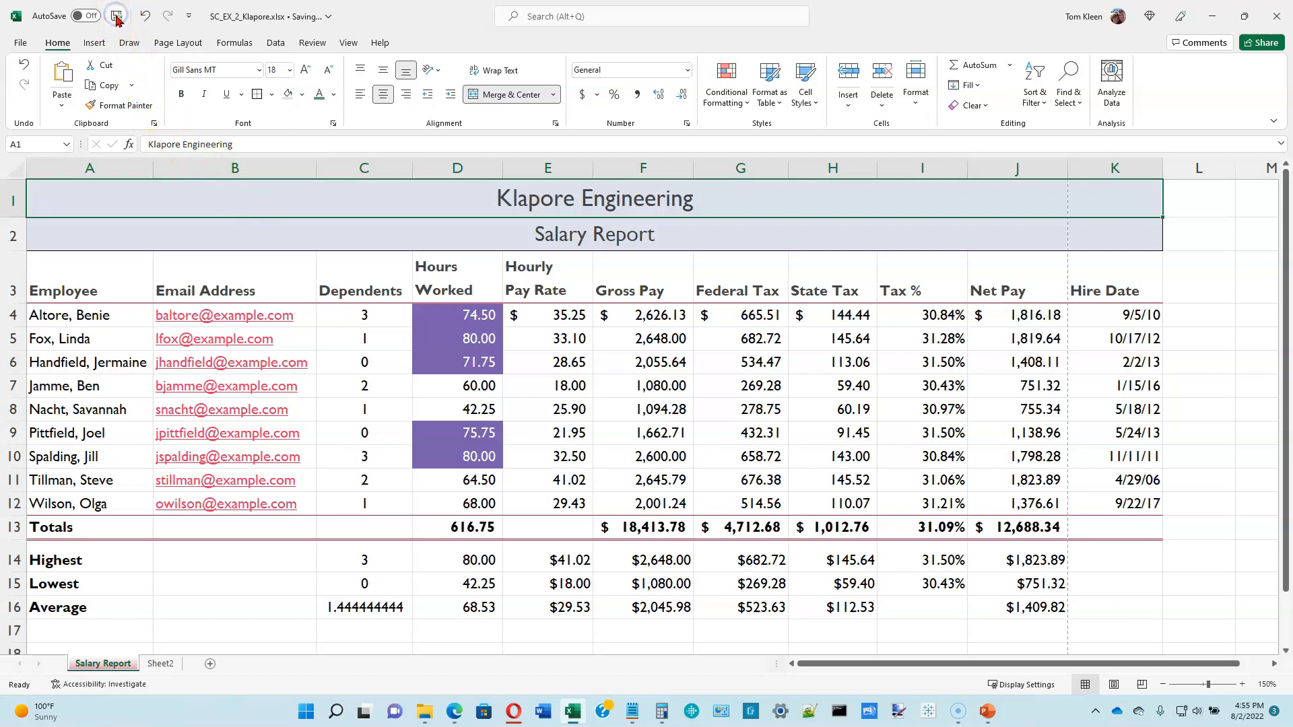